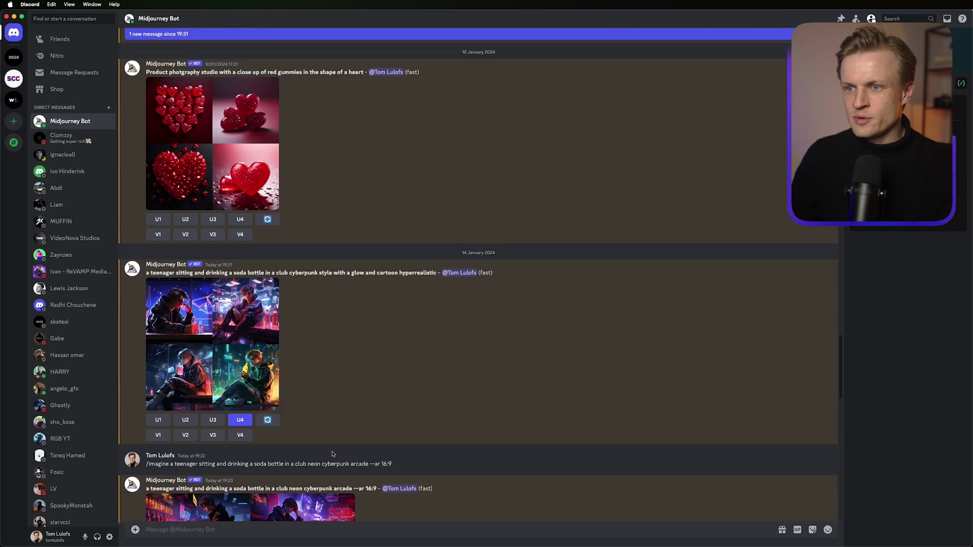
Scroll the Midjourney Bot chat down to the upscaled Image #4 of the teenager
{"action": "scroll", "coordinate": [332, 454], "scroll_direction": "down", "scroll_amount": 15}
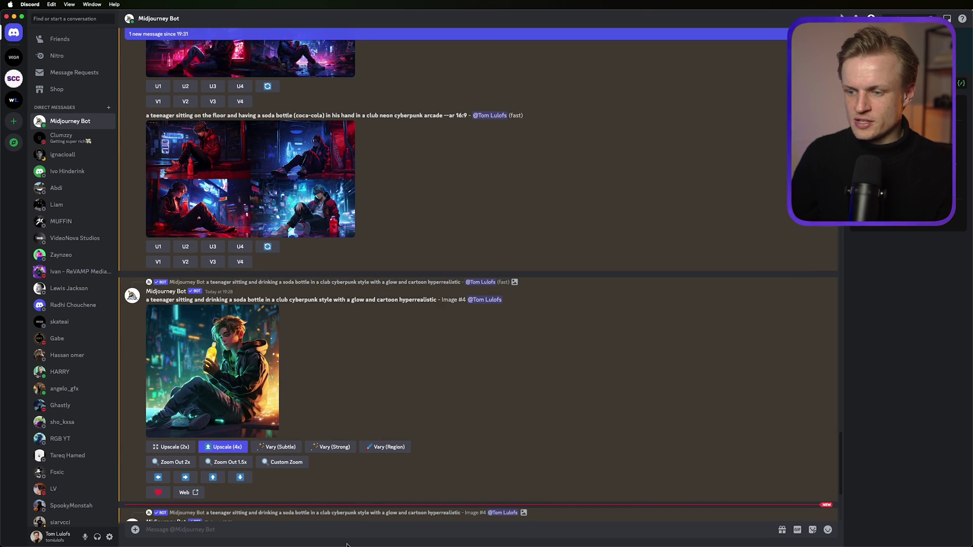
View ChatGPT's revised neon-arcade image full size, then open Discord's upscaled Image #4 full size
{"action": "mouse_move", "coordinate": [413, 535]}
{"action": "left_click", "coordinate": [485, 532]}
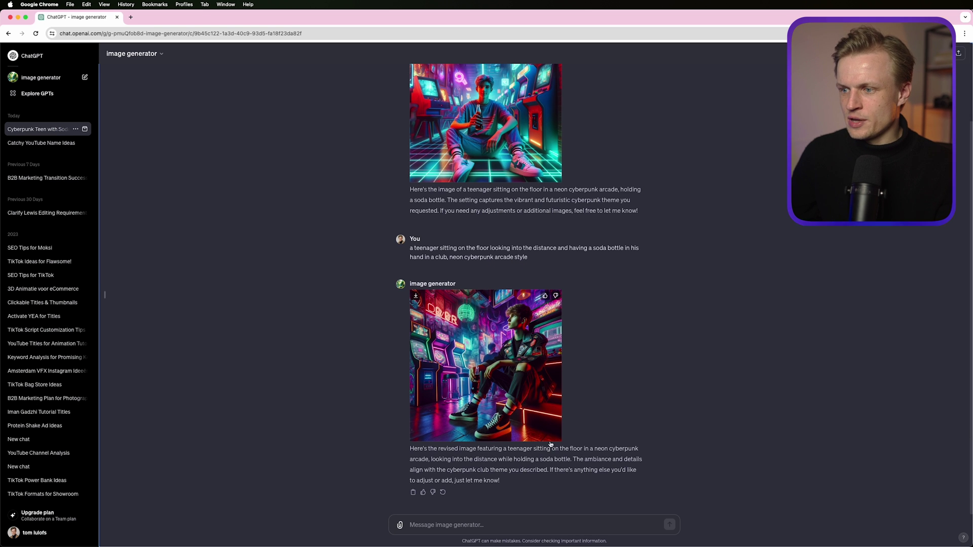
{"action": "left_click", "coordinate": [503, 345]}
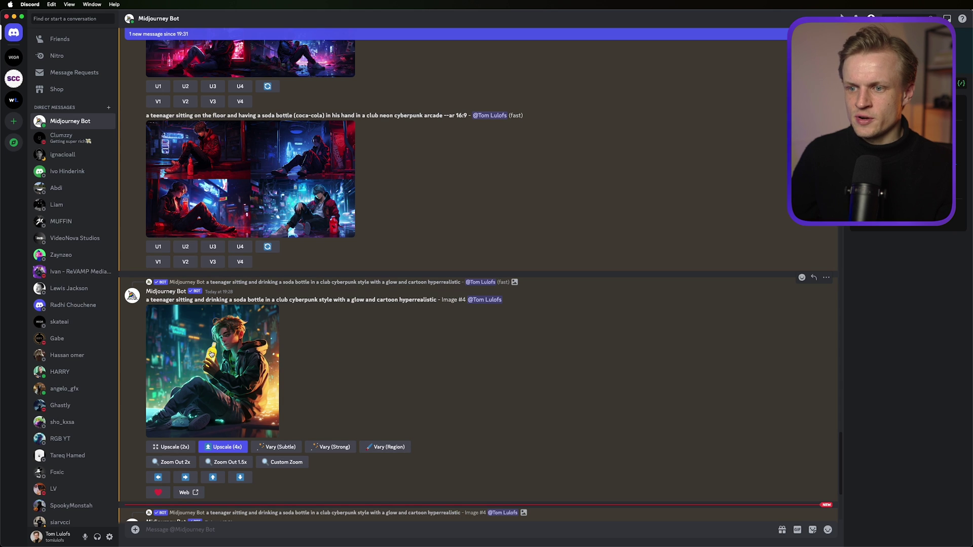
{"action": "left_click", "coordinate": [211, 353]}
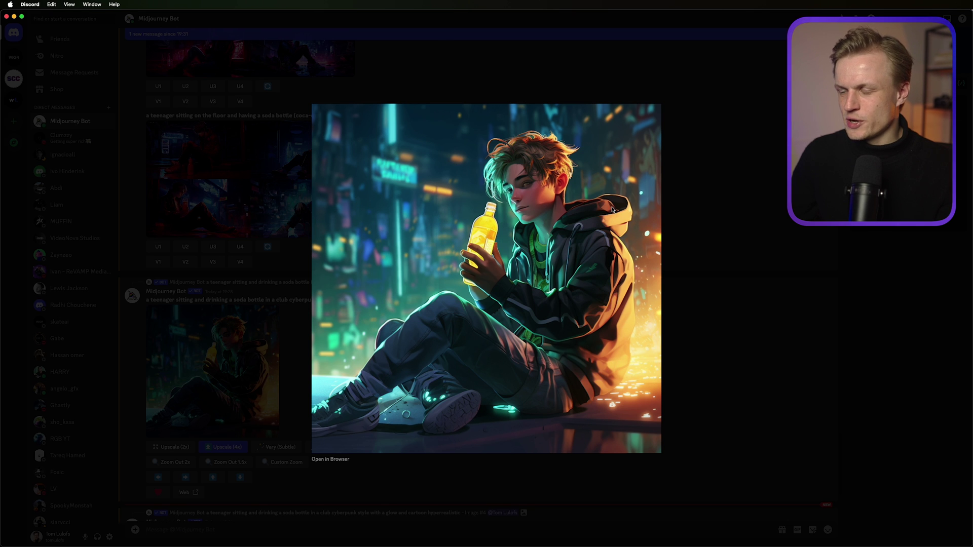
Close the full-size view and highlight the image prompt's wording, including its aspect-ratio part
{"action": "left_click", "coordinate": [240, 328]}
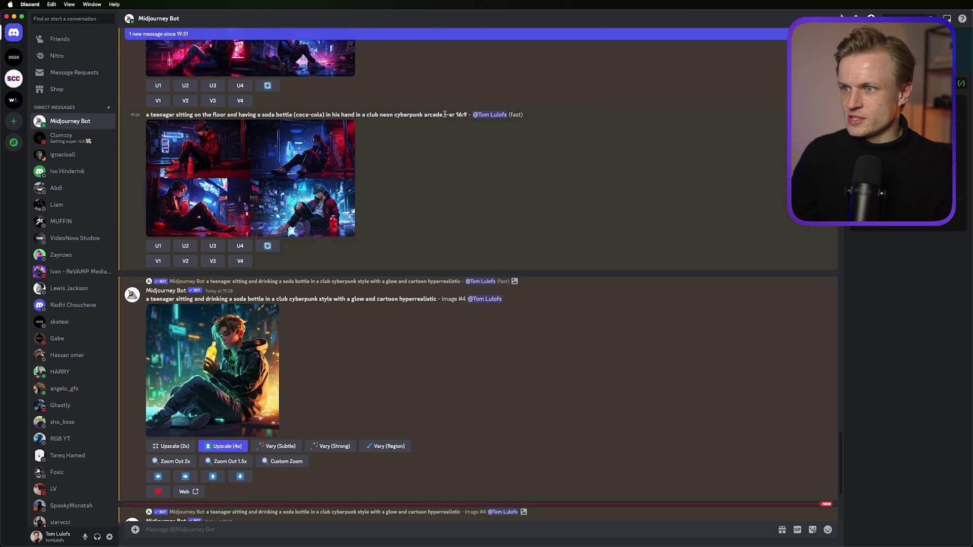
{"action": "left_click_drag", "start_coordinate": [444, 114], "coordinate": [470, 114]}
{"action": "left_click", "coordinate": [468, 114]}
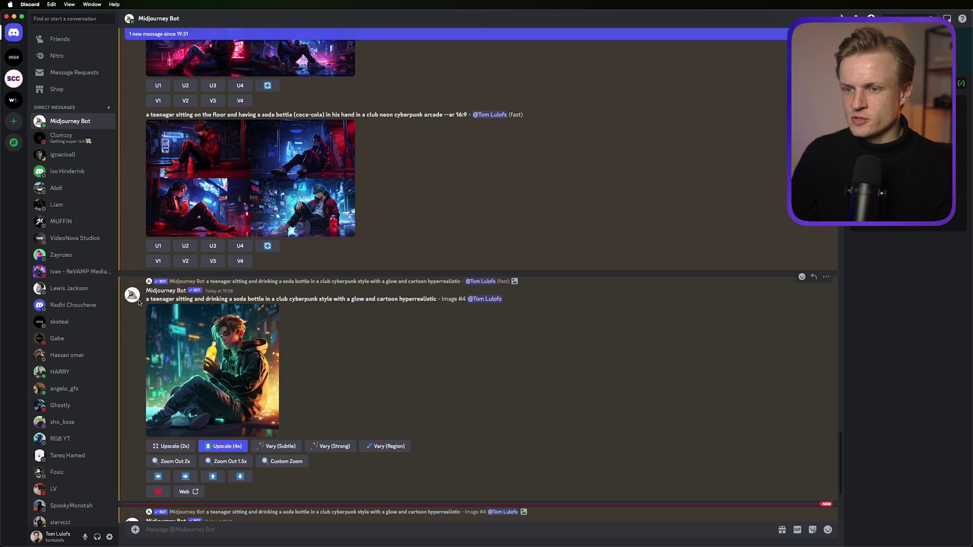
{"action": "left_click_drag", "start_coordinate": [187, 301], "coordinate": [341, 300]}
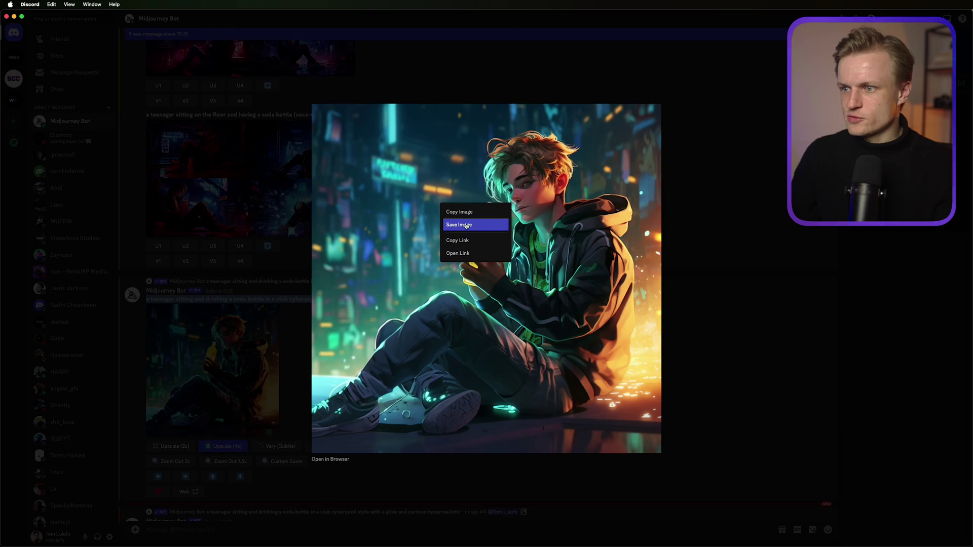
Copy the upscaled image and paste it into a new clipboard-sized Photoshop document
{"action": "left_click", "coordinate": [467, 225]}
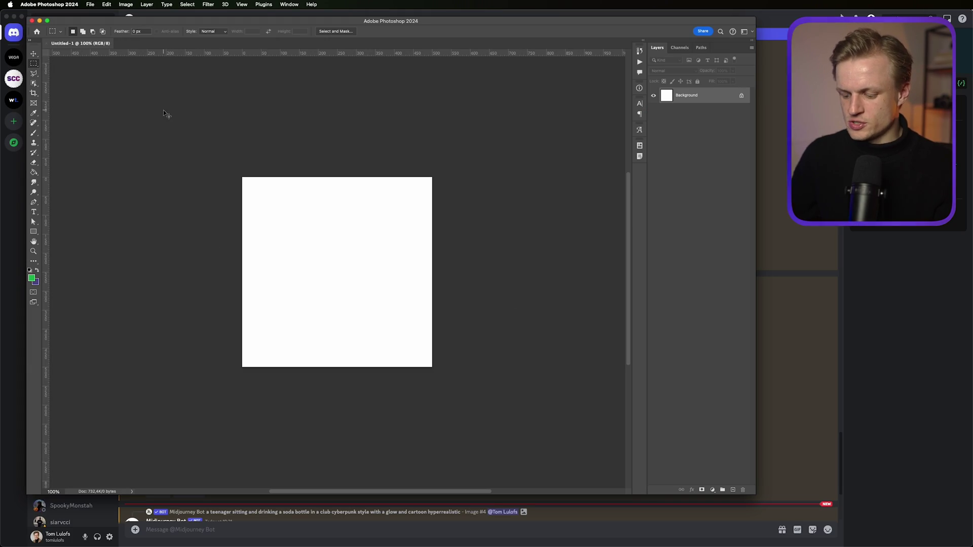
{"action": "key", "text": "super+n"}
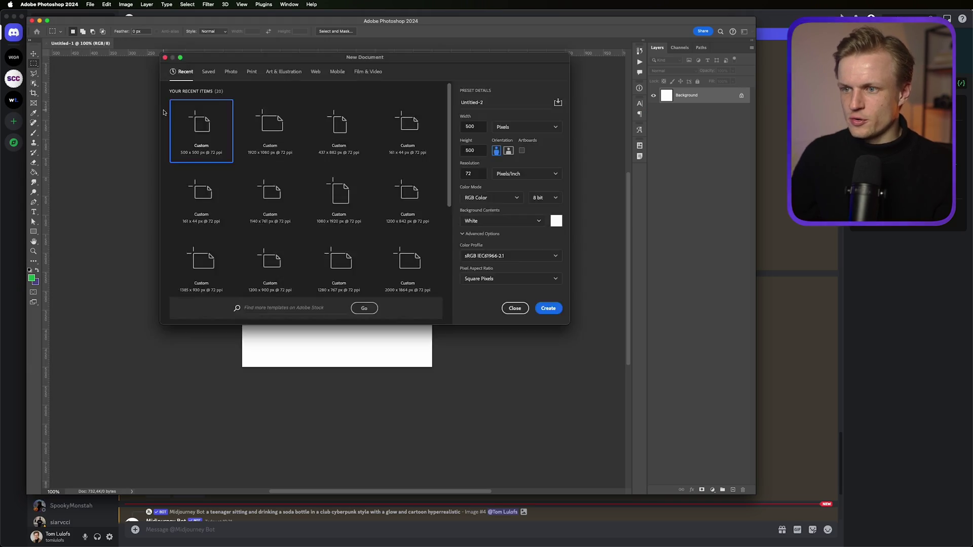
{"action": "key", "text": "Return"}
{"action": "key", "text": "super+v"}
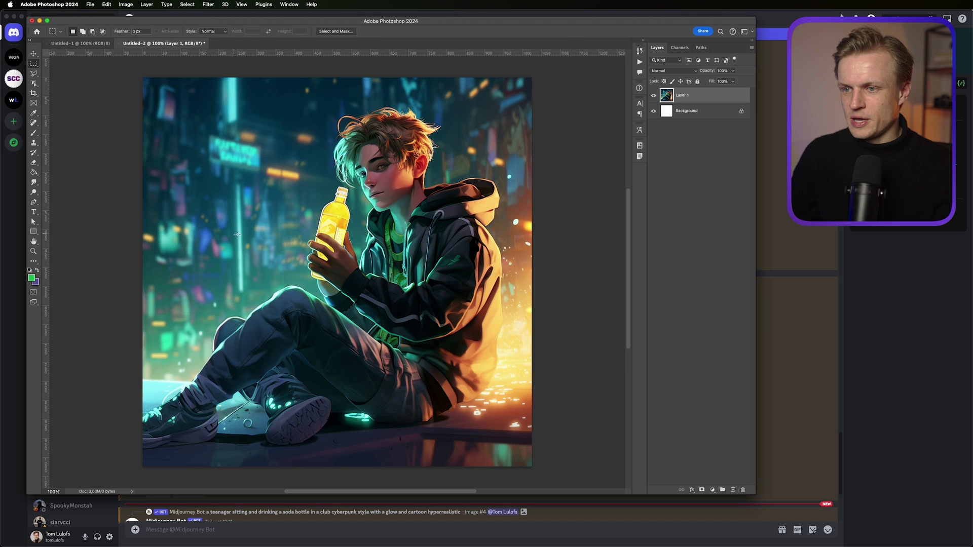
Crop the canvas wider on the left and generate background with Generative Expand fill
{"action": "key", "text": "c"}
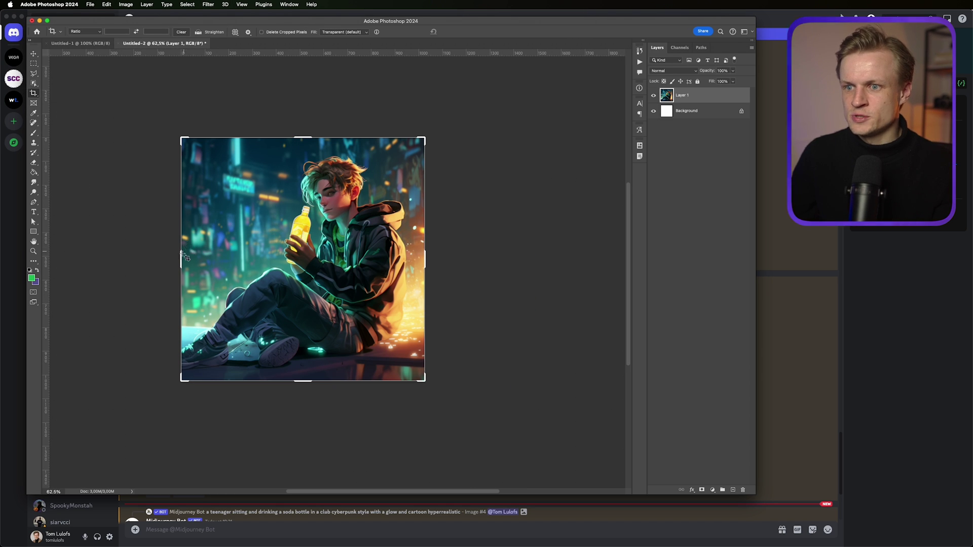
{"action": "left_click_drag", "start_coordinate": [179, 260], "coordinate": [119, 258]}
{"action": "left_click", "coordinate": [334, 33]}
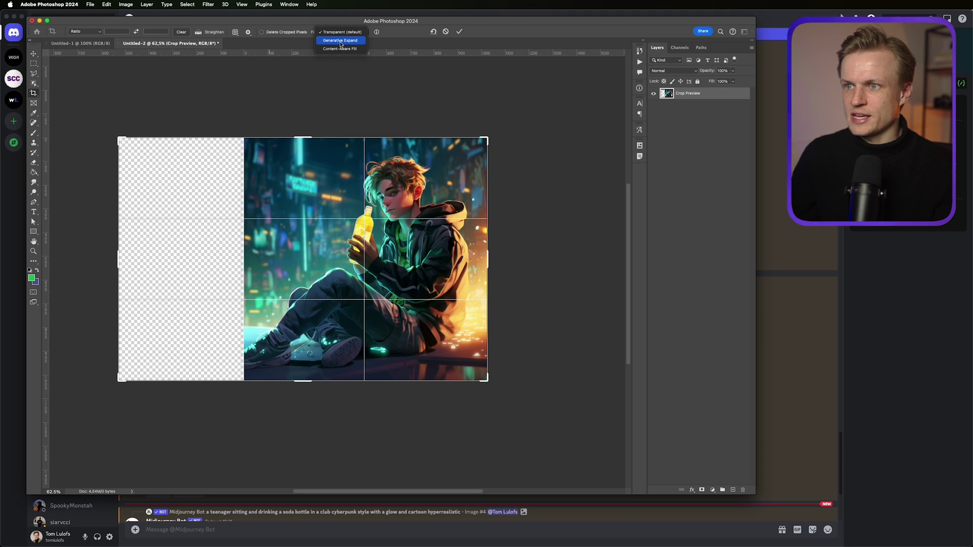
{"action": "left_click", "coordinate": [340, 40]}
{"action": "left_click", "coordinate": [457, 33]}
{"action": "left_click", "coordinate": [452, 292]}
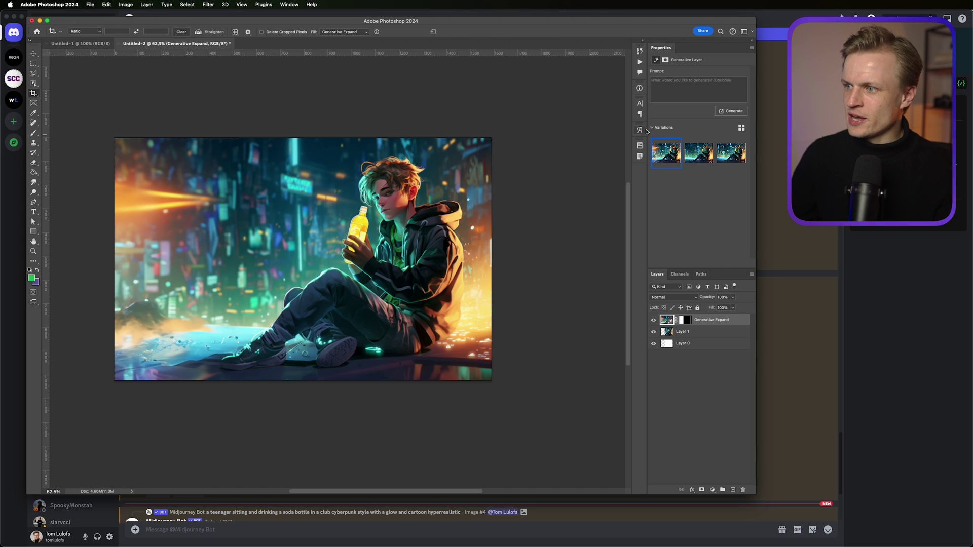
Compare the generated variations and keep the second one
{"action": "left_click", "coordinate": [697, 148]}
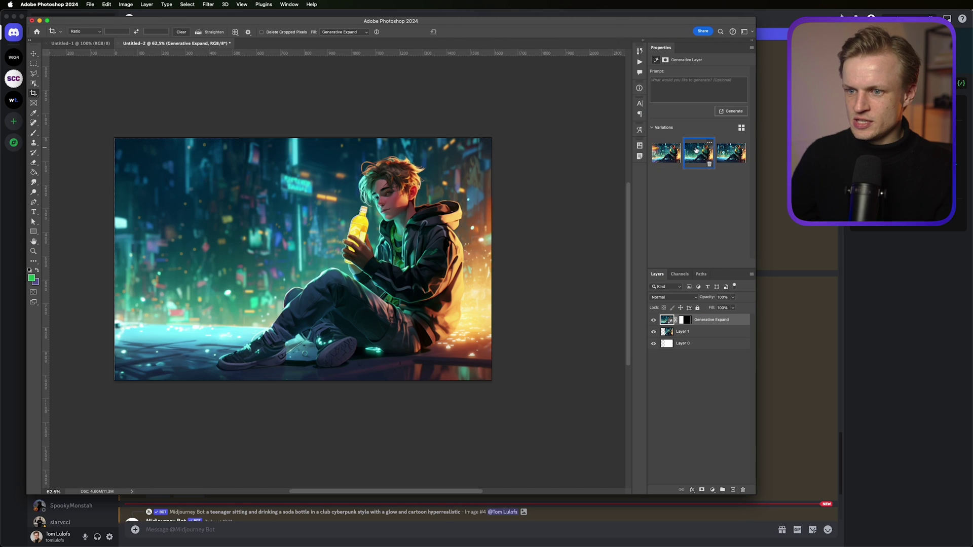
{"action": "left_click", "coordinate": [740, 152]}
{"action": "left_click", "coordinate": [697, 156]}
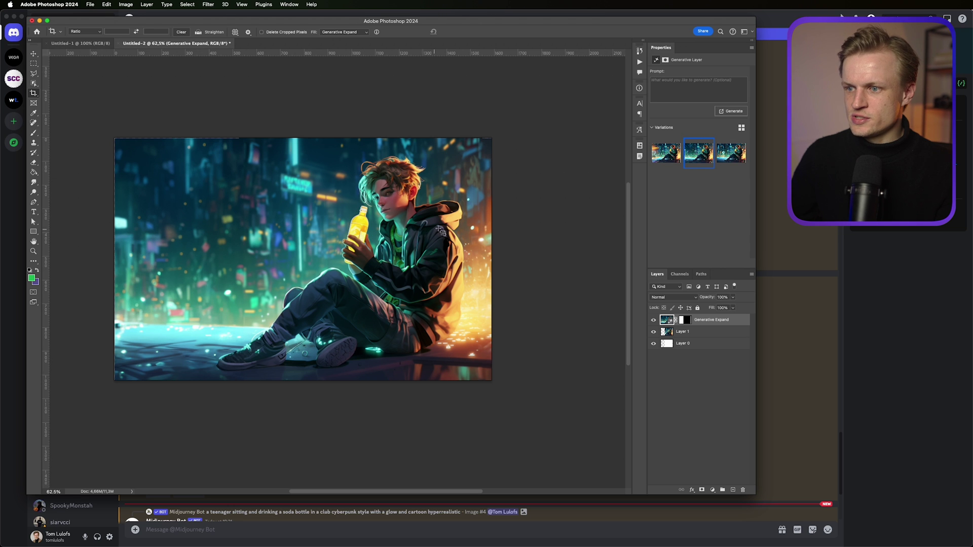
Select Layer 1 and switch to the Quick Selection Tool
{"action": "scroll", "coordinate": [445, 228], "scroll_direction": "up", "scroll_amount": 5}
{"action": "scroll", "coordinate": [198, 215], "scroll_direction": "up", "scroll_amount": 3}
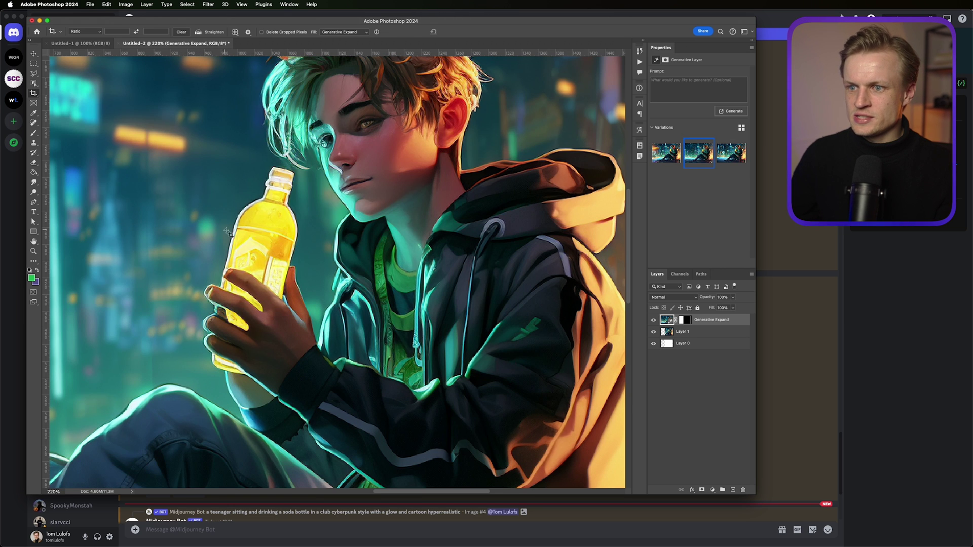
{"action": "scroll", "coordinate": [323, 171], "scroll_direction": "down", "scroll_amount": 3}
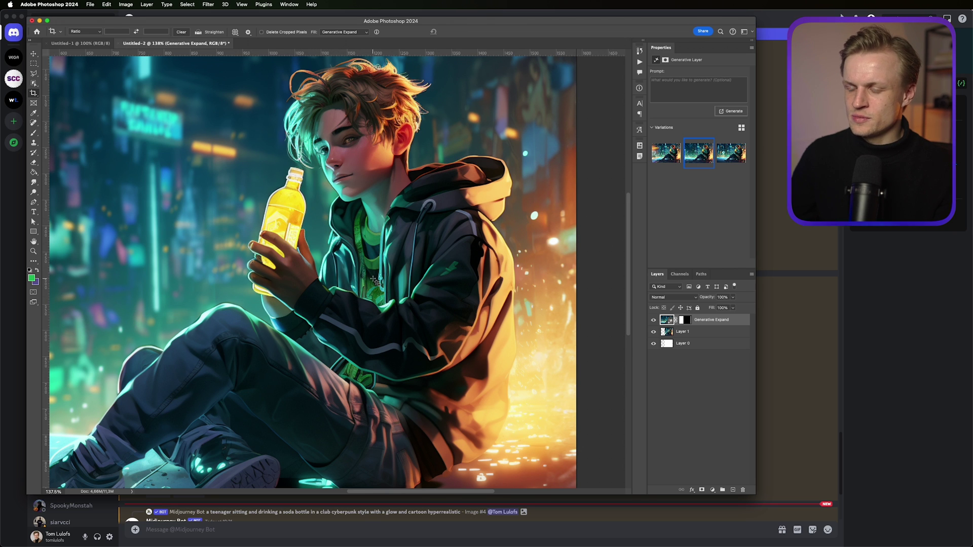
{"action": "key", "text": "v"}
{"action": "scroll", "coordinate": [259, 311], "scroll_direction": "up", "scroll_amount": 3}
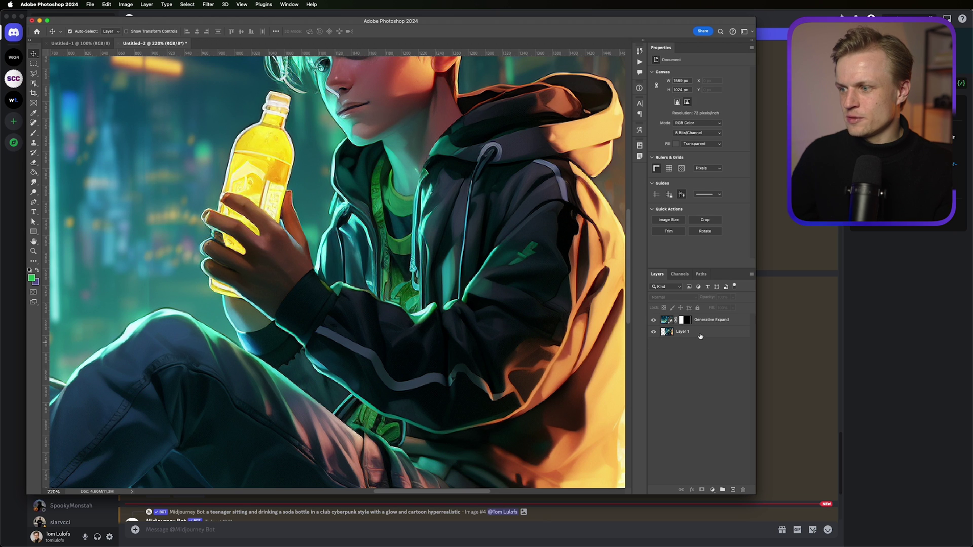
{"action": "left_click", "coordinate": [692, 333]}
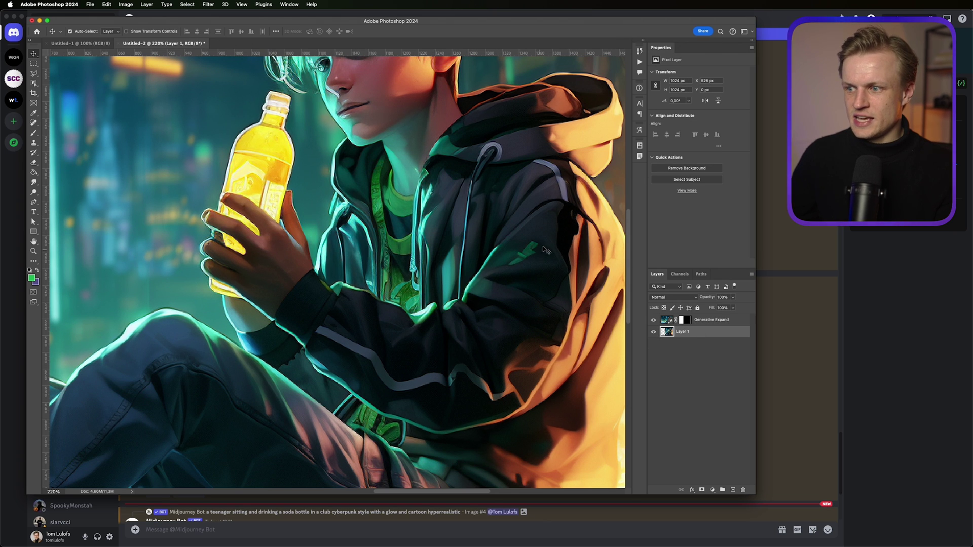
{"action": "left_click", "coordinate": [35, 74]}
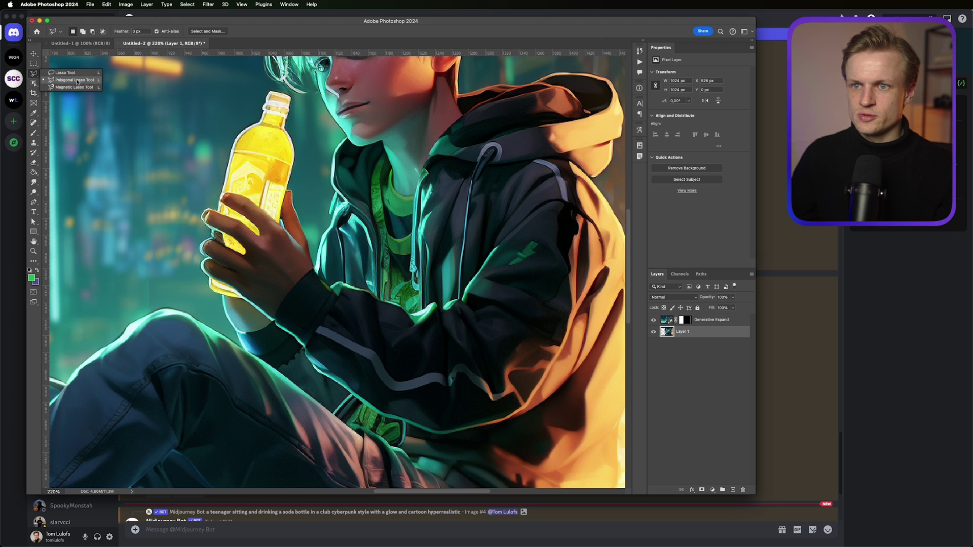
{"action": "left_click", "coordinate": [34, 83]}
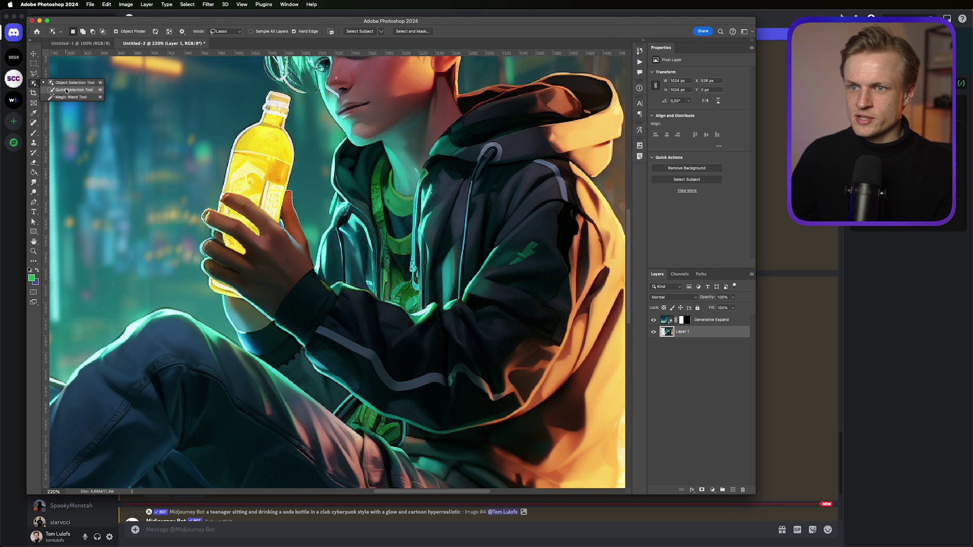
{"action": "left_click", "coordinate": [67, 91]}
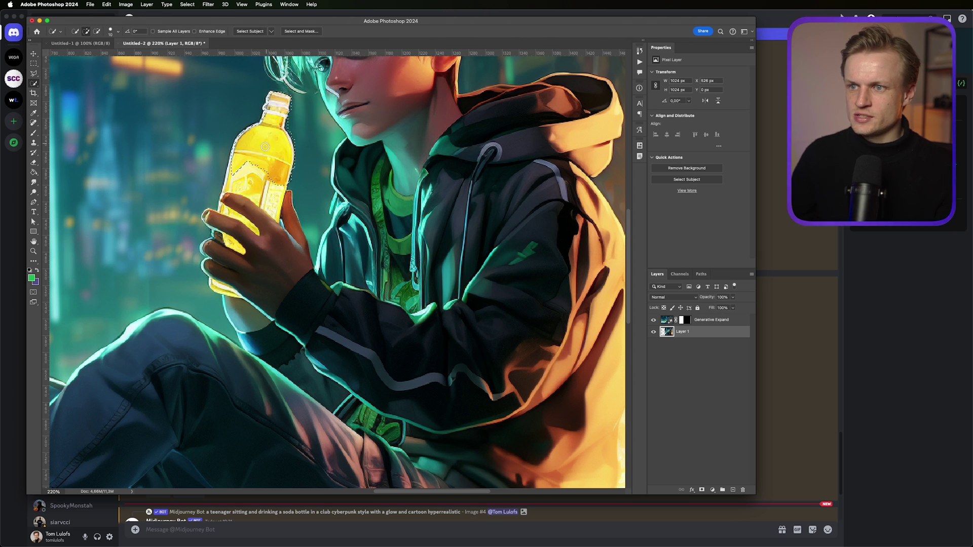
Select the hand, yellow bottle and sleeve, trim hood and chest, then add a layer mask
{"action": "left_click", "coordinate": [210, 219]}
{"action": "mouse_move", "coordinate": [210, 219]}
{"action": "left_mouse_down"}
{"action": "mouse_move", "coordinate": [240, 240]}
{"action": "mouse_move", "coordinate": [227, 262]}
{"action": "mouse_move", "coordinate": [215, 250]}
{"action": "mouse_move", "coordinate": [281, 282]}
{"action": "left_mouse_up"}
{"action": "mouse_move", "coordinate": [304, 318]}
{"action": "left_mouse_down"}
{"action": "mouse_move", "coordinate": [242, 301]}
{"action": "mouse_move", "coordinate": [254, 334]}
{"action": "mouse_move", "coordinate": [281, 349]}
{"action": "mouse_move", "coordinate": [292, 302]}
{"action": "left_mouse_up"}
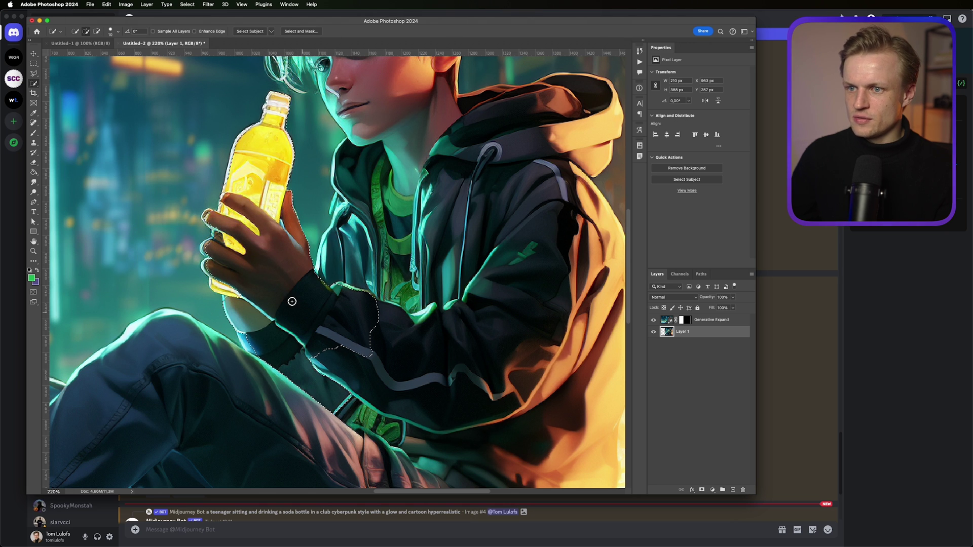
{"action": "left_click", "coordinate": [209, 215]}
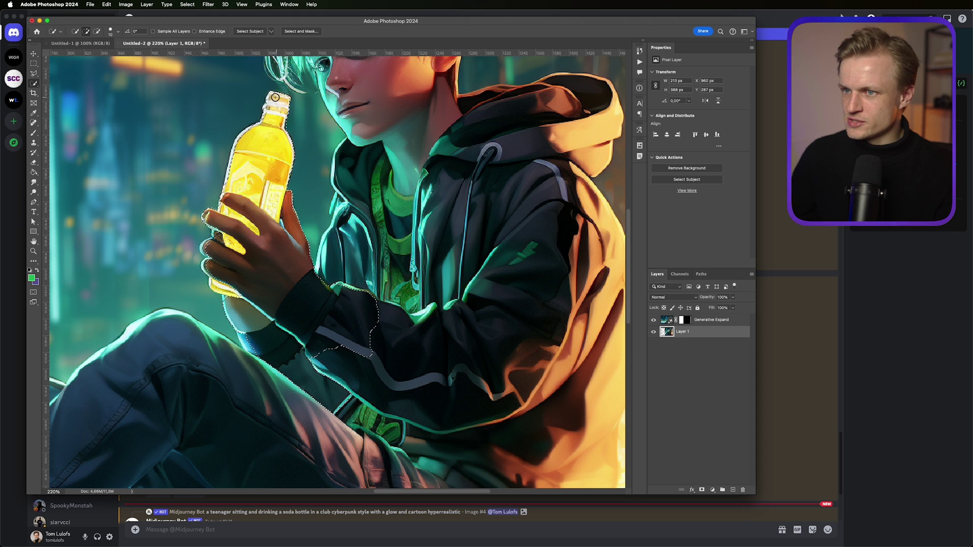
{"action": "left_click", "coordinate": [289, 106]}
{"action": "left_click", "coordinate": [583, 110]}
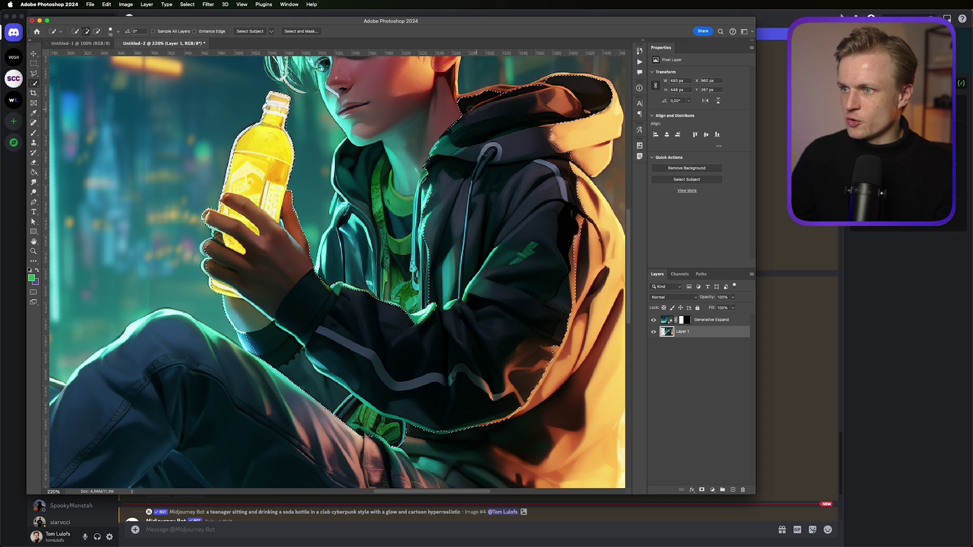
{"action": "left_click", "coordinate": [594, 114]}
{"action": "left_click", "coordinate": [498, 90]}
{"action": "left_click", "coordinate": [702, 491]}
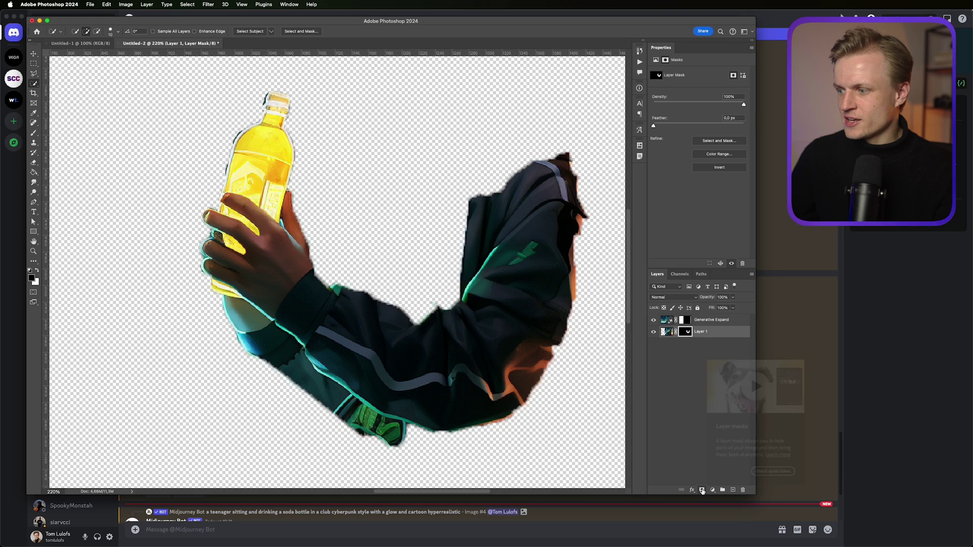
Duplicate Layer 1 as Layer 1 copy and remove the mask from the original Layer 1
{"action": "scroll", "coordinate": [249, 271], "scroll_direction": "down", "scroll_amount": 5}
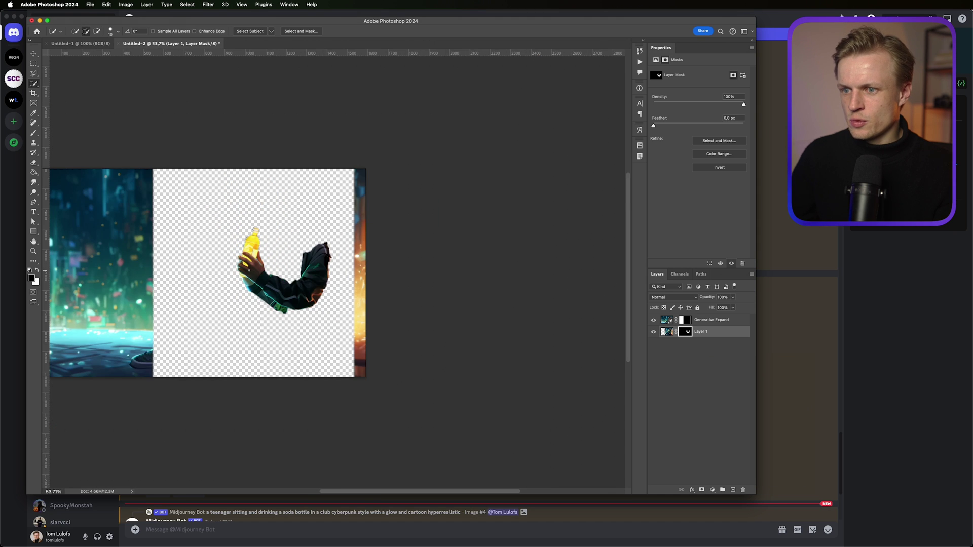
{"action": "scroll", "coordinate": [249, 271], "scroll_direction": "up", "scroll_amount": 5}
{"action": "scroll", "coordinate": [249, 271], "scroll_direction": "down", "scroll_amount": 2}
{"action": "right_click", "coordinate": [716, 331]}
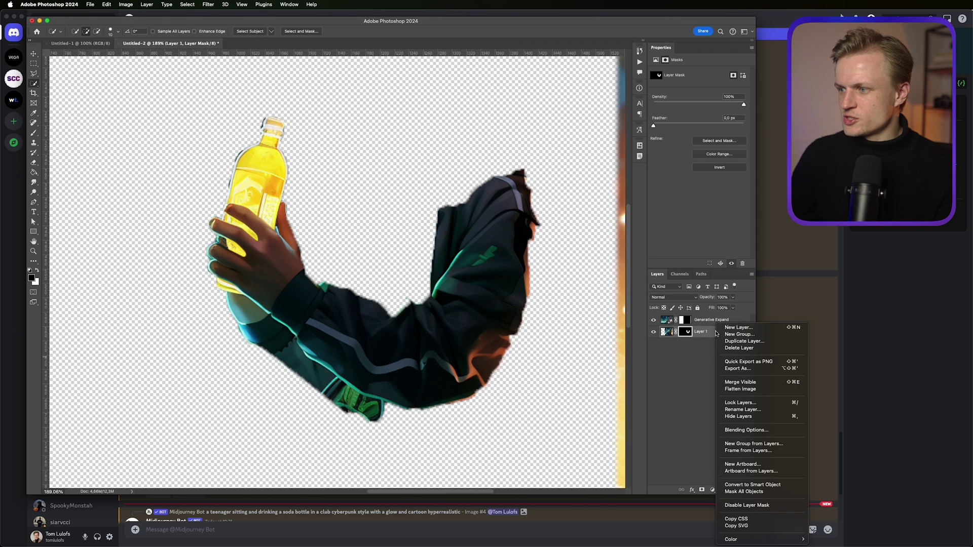
{"action": "left_click", "coordinate": [737, 343]}
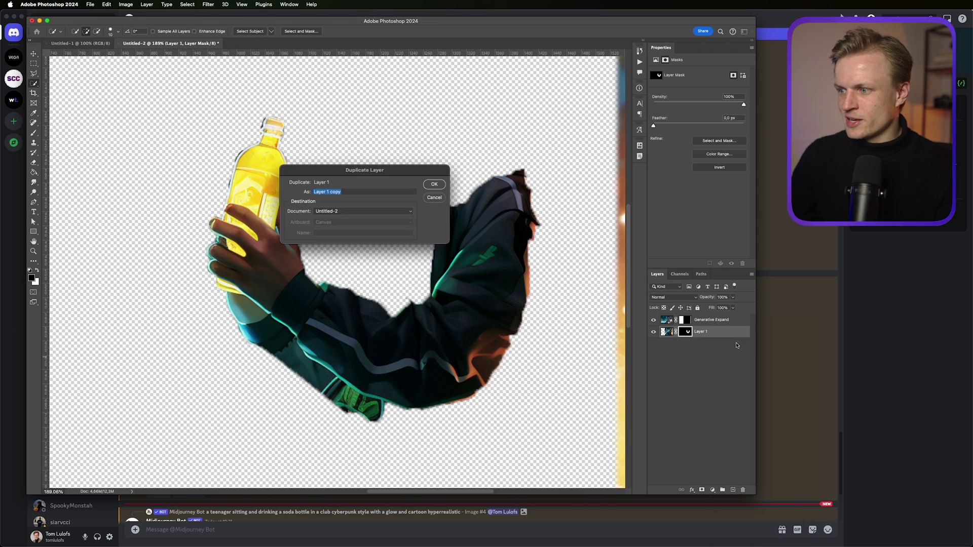
{"action": "left_click", "coordinate": [434, 184]}
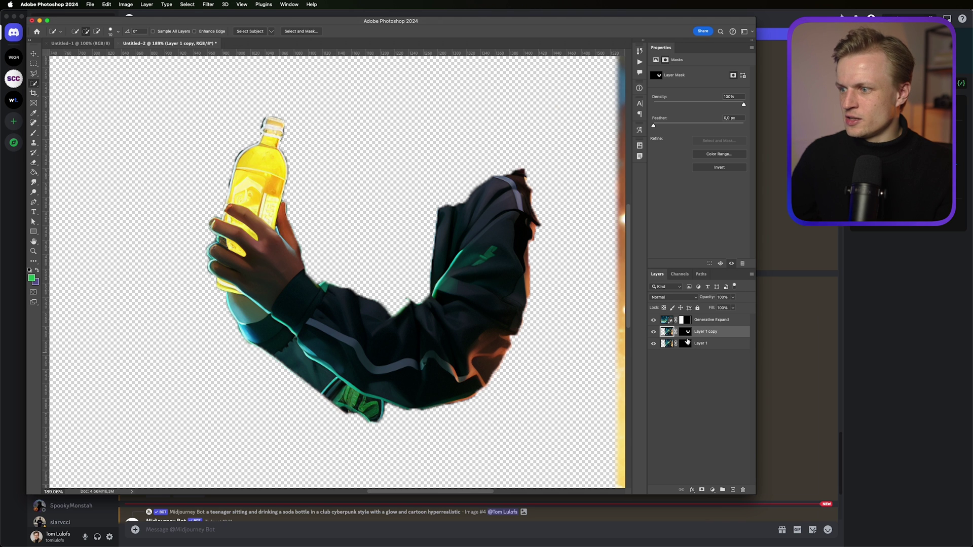
{"action": "right_click", "coordinate": [685, 345]}
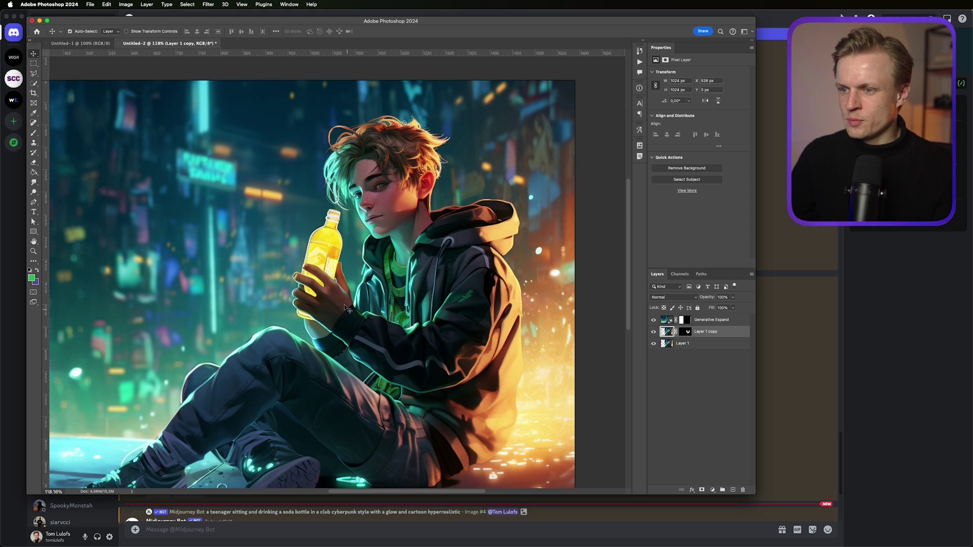
Test-move Layer 1 copy across the canvas, then undo the move
{"action": "mouse_move", "coordinate": [343, 305]}
{"action": "left_mouse_down"}
{"action": "mouse_move", "coordinate": [390, 269]}
{"action": "mouse_move", "coordinate": [354, 276]}
{"action": "mouse_move", "coordinate": [348, 303]}
{"action": "left_mouse_up"}
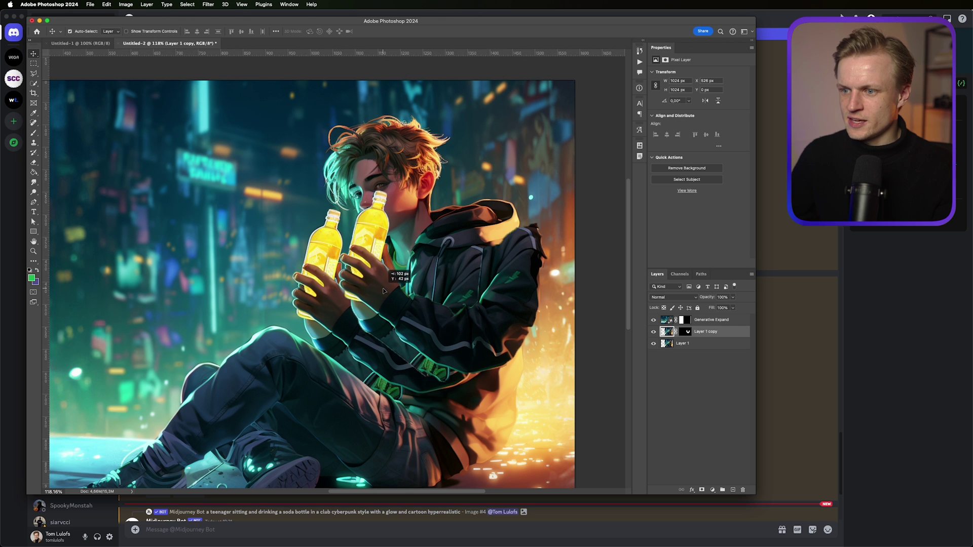
{"action": "left_click_drag", "start_coordinate": [384, 290], "coordinate": [445, 257]}
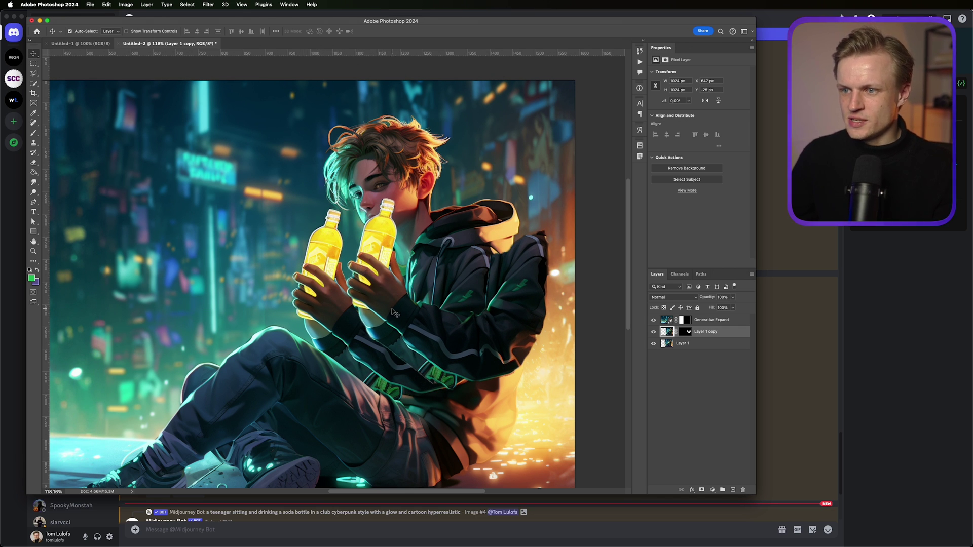
{"action": "scroll", "coordinate": [389, 311], "scroll_direction": "up", "scroll_amount": 5}
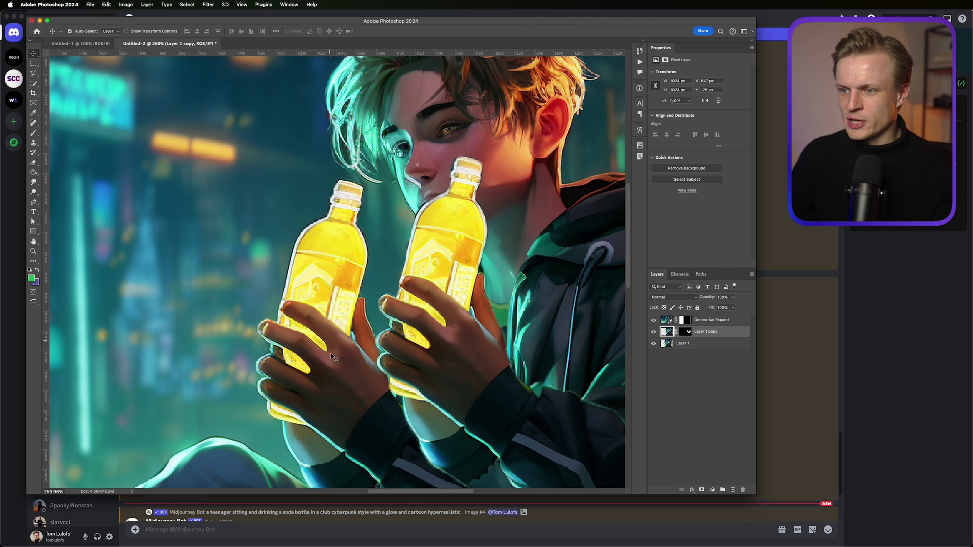
{"action": "scroll", "coordinate": [355, 355], "scroll_direction": "down", "scroll_amount": 3}
{"action": "left_click_drag", "start_coordinate": [461, 287], "coordinate": [437, 287]}
{"action": "key", "text": "super+z"}
{"action": "key", "text": "super+z"}
{"action": "scroll", "coordinate": [326, 330], "scroll_direction": "down", "scroll_amount": 3}
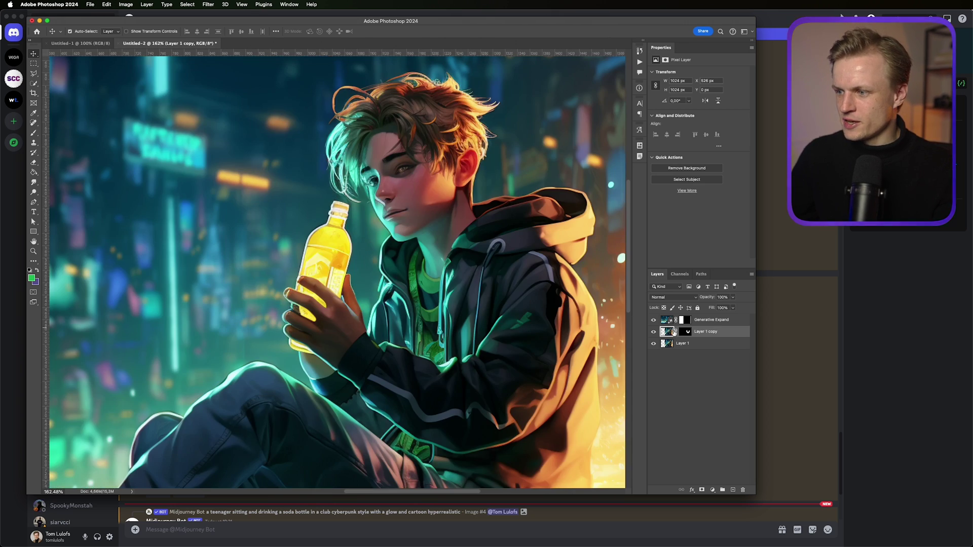
Hide Layer 1 copy, select Layer 1, and load the copy's mask as a selection
{"action": "left_click", "coordinate": [654, 334]}
{"action": "left_click", "coordinate": [687, 341]}
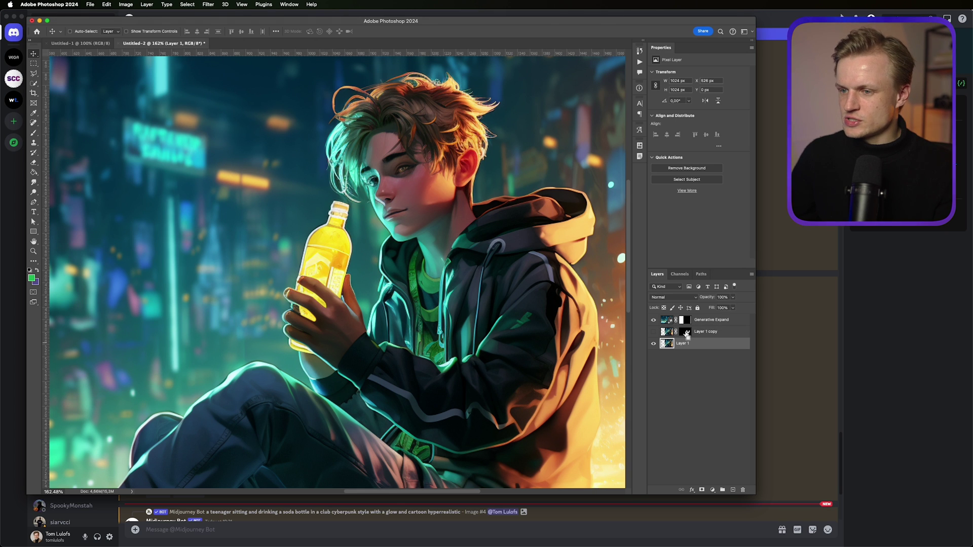
{"action": "left_click", "coordinate": [686, 333], "text": "super"}
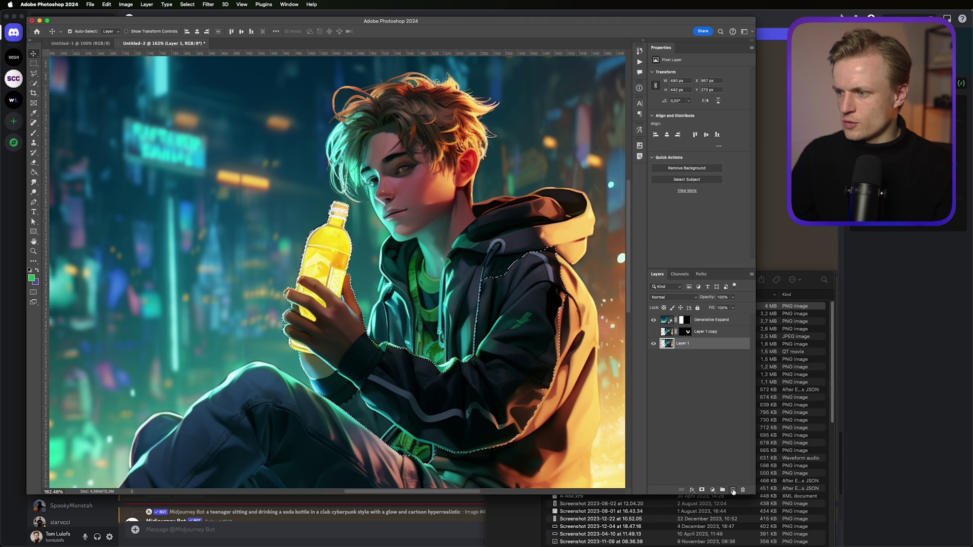
Add an empty Layer 2, try Content-Aware Fill via help search, then cancel it
{"action": "left_click", "coordinate": [733, 490]}
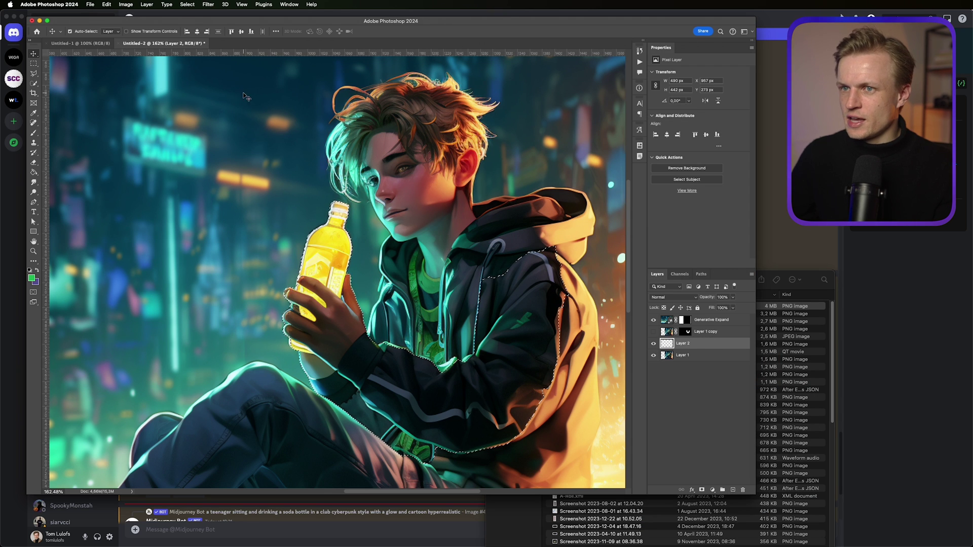
{"action": "key", "text": "super+shift+slash"}
{"action": "type", "text": "conten"}
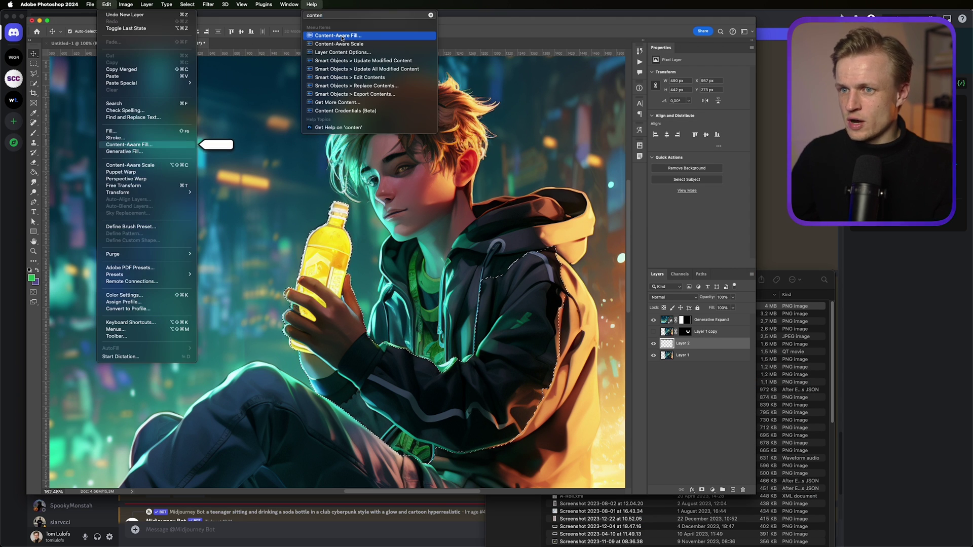
{"action": "left_click", "coordinate": [342, 37]}
{"action": "left_click_drag", "start_coordinate": [521, 483], "coordinate": [592, 471]}
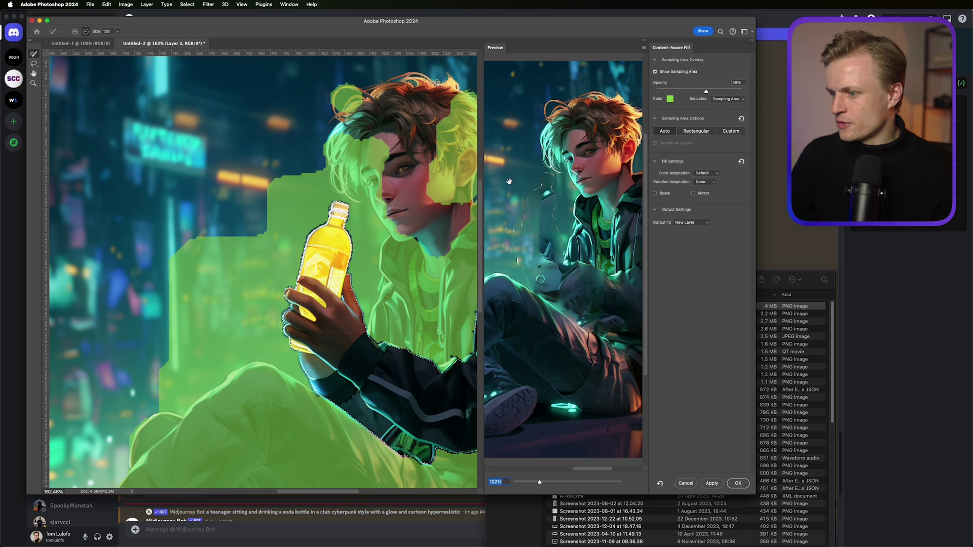
{"action": "left_click", "coordinate": [685, 483]}
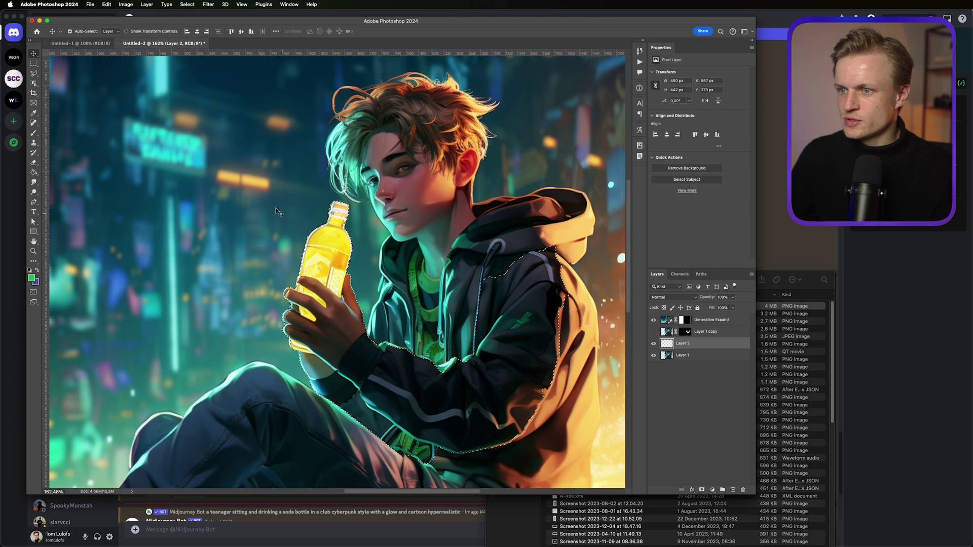
Expand the boy's selection by 5 pixels
{"action": "left_click", "coordinate": [189, 4]}
{"action": "mouse_move", "coordinate": [228, 124]}
{"action": "left_click", "coordinate": [298, 143]}
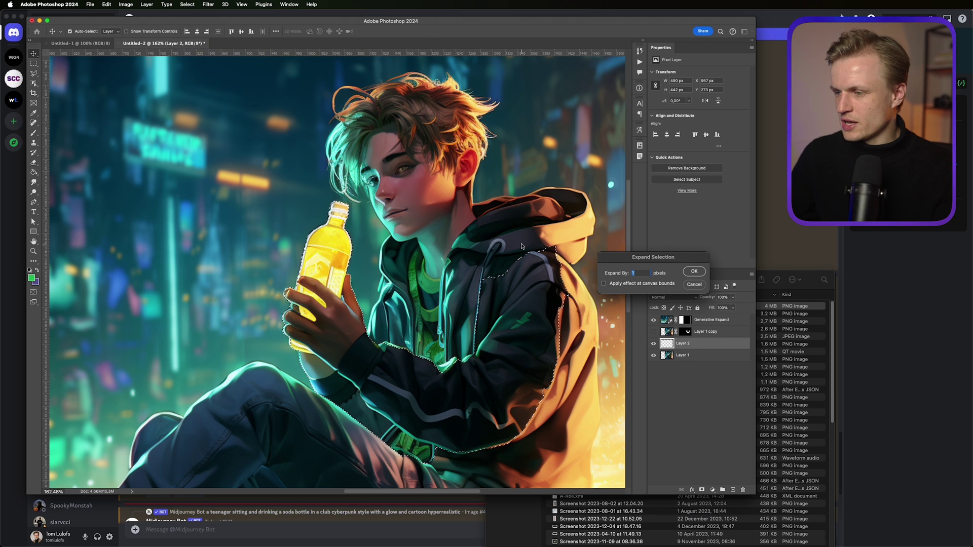
{"action": "type", "text": "5"}
{"action": "key", "text": "Return"}
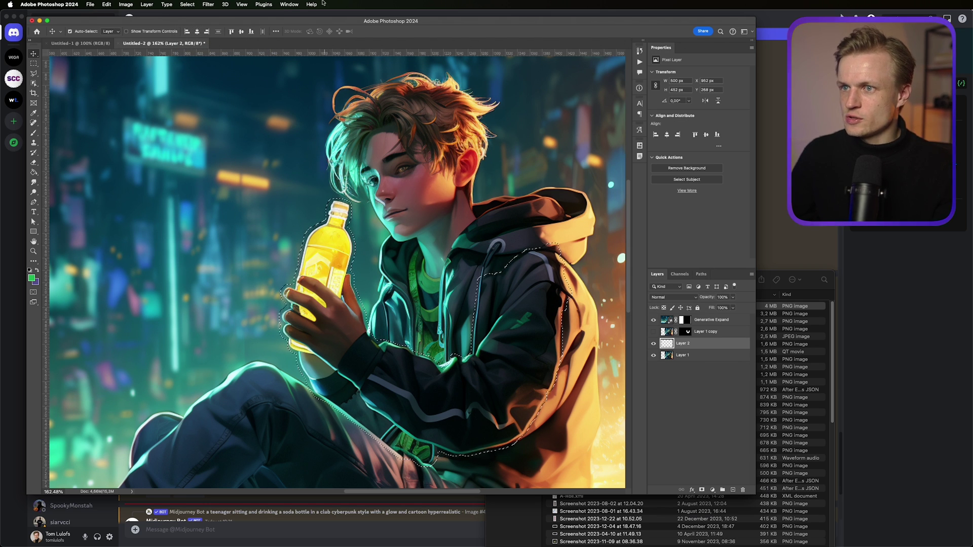
Apply Content-Aware Fill to a new layer at 92% preview, then select empty Layer 2
{"action": "left_click", "coordinate": [107, 4]}
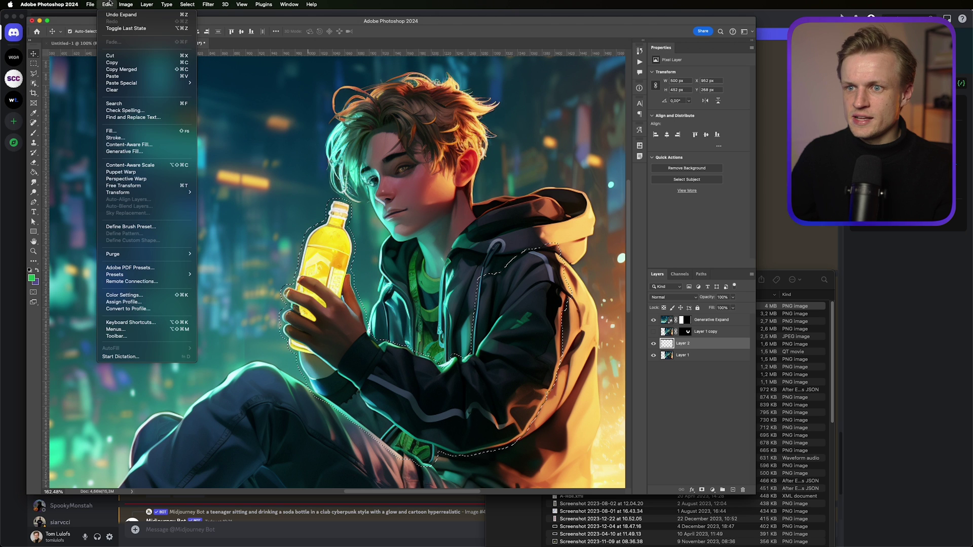
{"action": "left_click", "coordinate": [129, 144]}
{"action": "left_click_drag", "start_coordinate": [522, 484], "coordinate": [539, 483]}
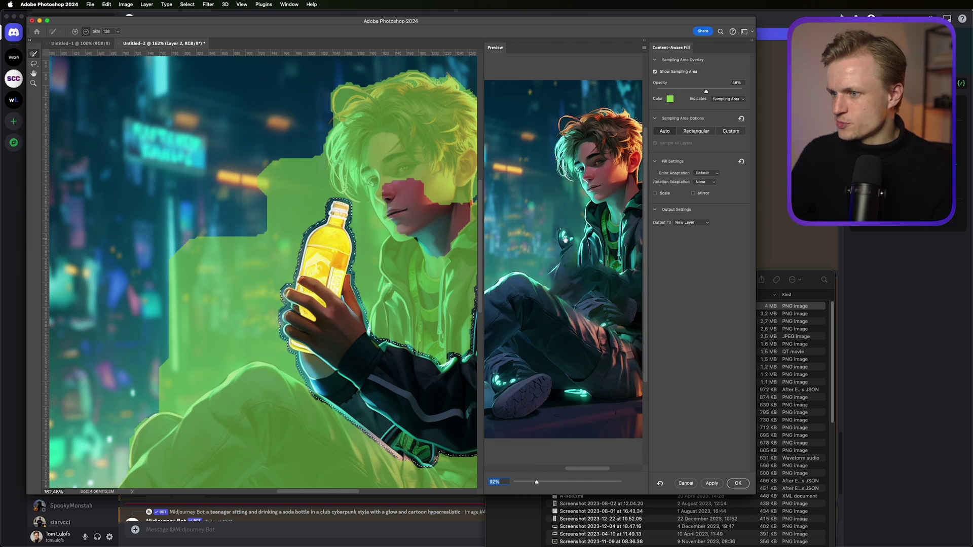
{"action": "left_click", "coordinate": [739, 483]}
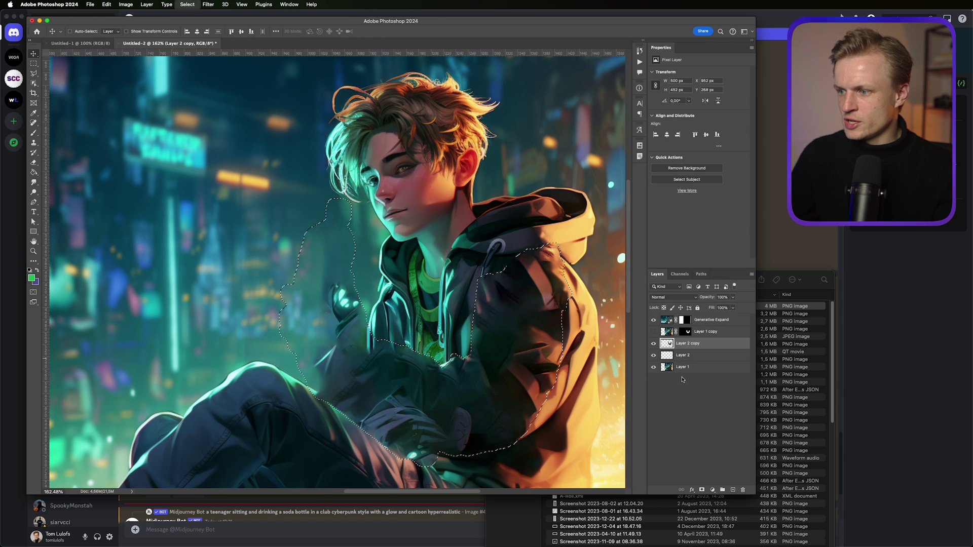
{"action": "left_click", "coordinate": [693, 355]}
Delete empty Layer 2, show and select Layer 1 copy, and undo an accidental nudge
{"action": "key", "text": "Delete"}
{"action": "left_click", "coordinate": [653, 331]}
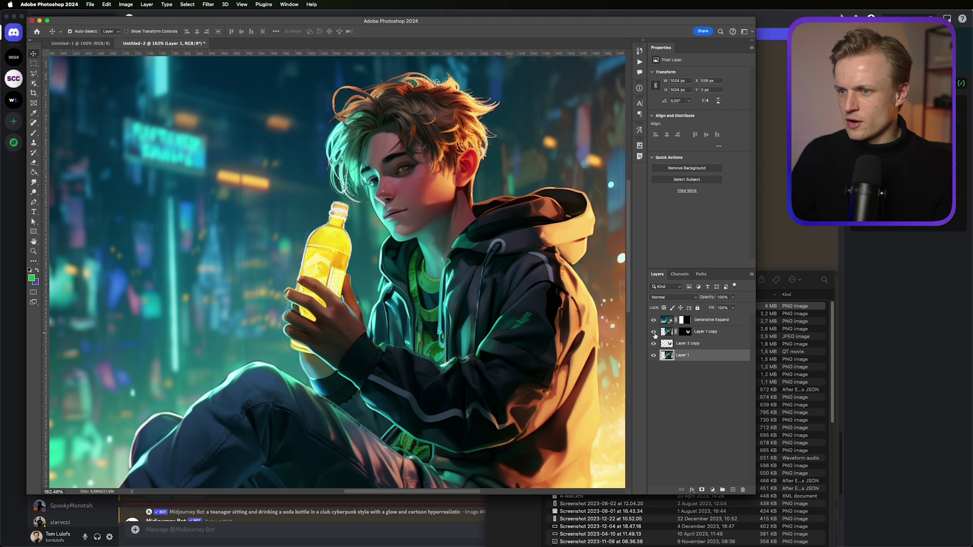
{"action": "left_click", "coordinate": [709, 332]}
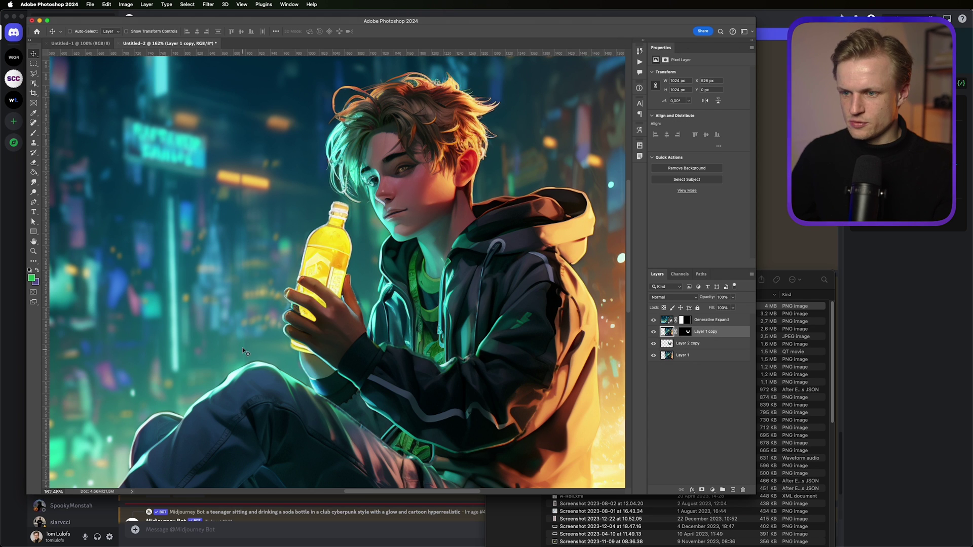
{"action": "left_click_drag", "start_coordinate": [357, 362], "coordinate": [371, 345]}
{"action": "key", "text": "super+z"}
{"action": "scroll", "coordinate": [449, 222], "scroll_direction": "down", "scroll_amount": 5}
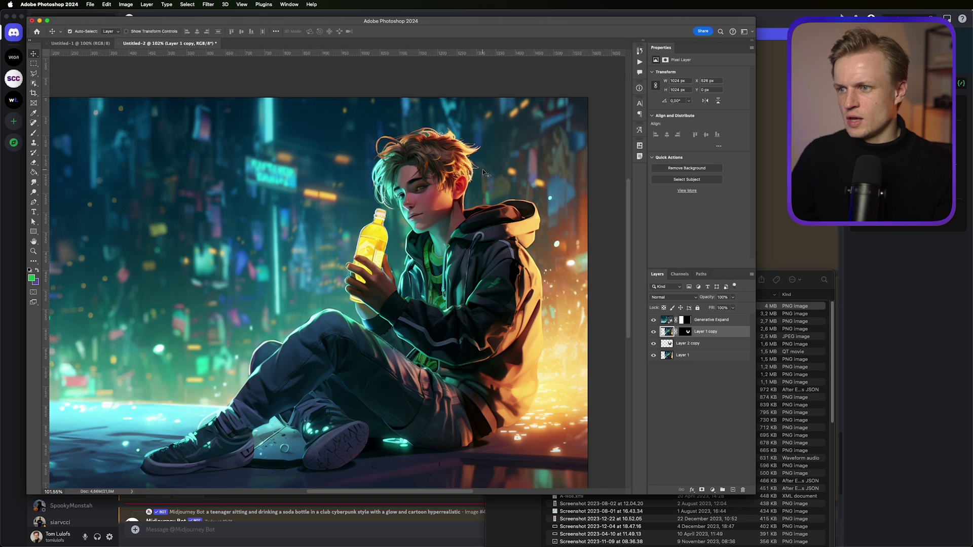
{"action": "scroll", "coordinate": [436, 174], "scroll_direction": "up", "scroll_amount": 5}
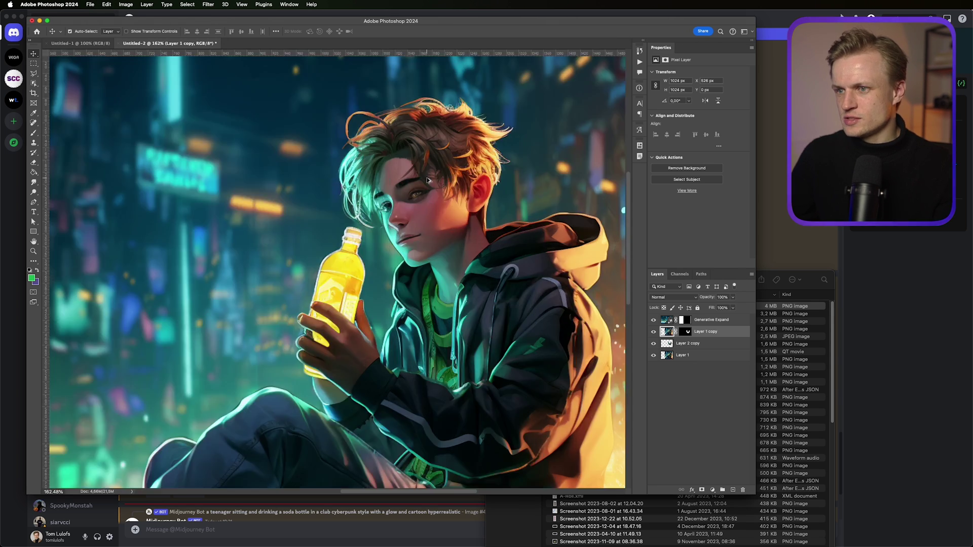
Select the boy on Layer 1 with the Object Selection Tool and mask him out
{"action": "left_click", "coordinate": [686, 356]}
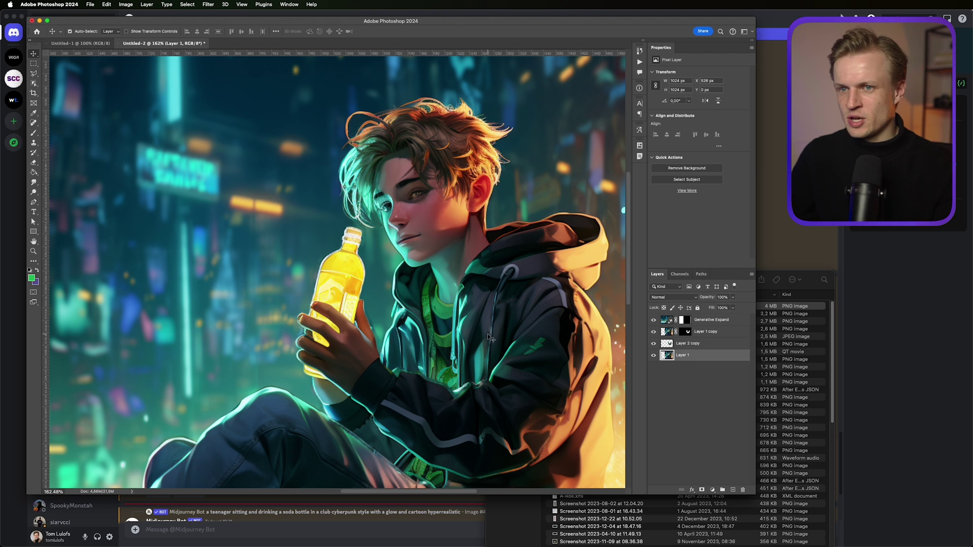
{"action": "left_click", "coordinate": [38, 84]}
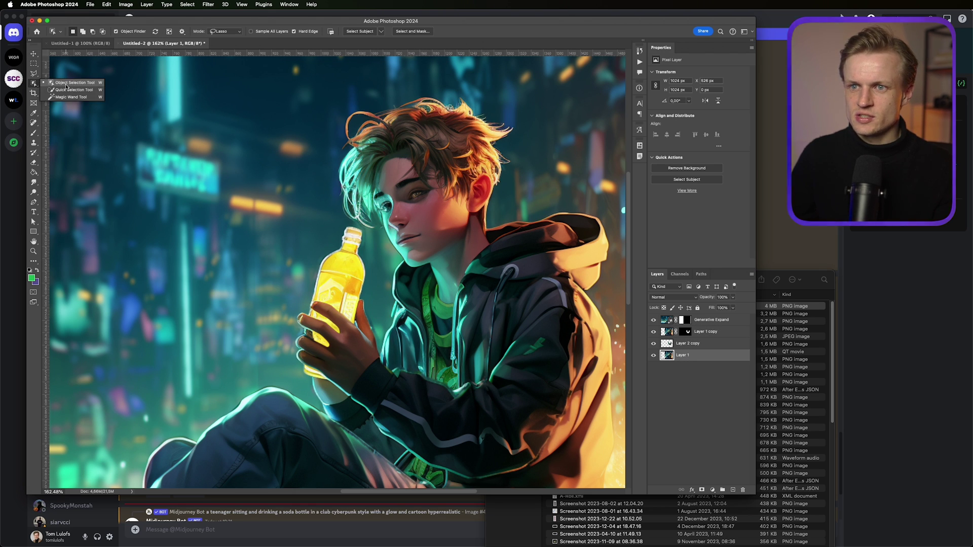
{"action": "left_click", "coordinate": [66, 84]}
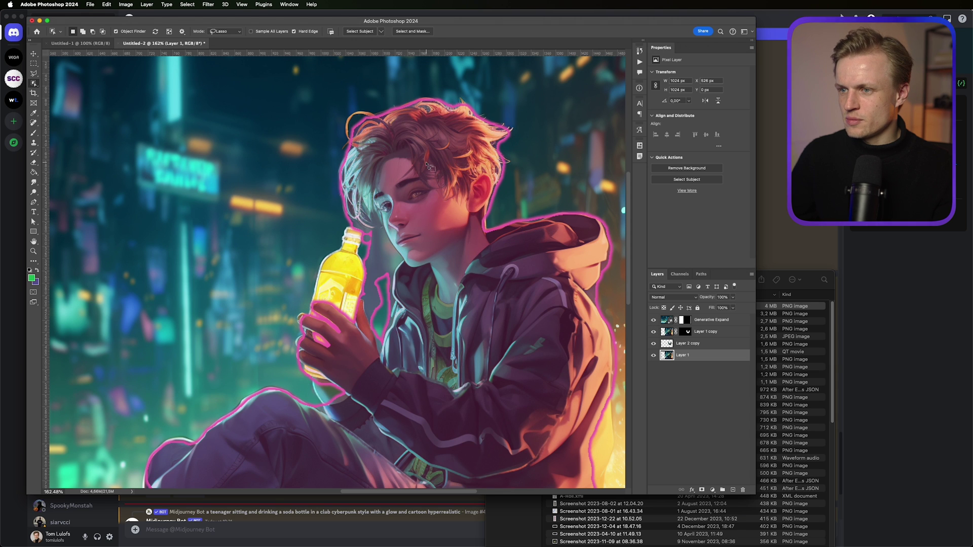
{"action": "left_click", "coordinate": [402, 237]}
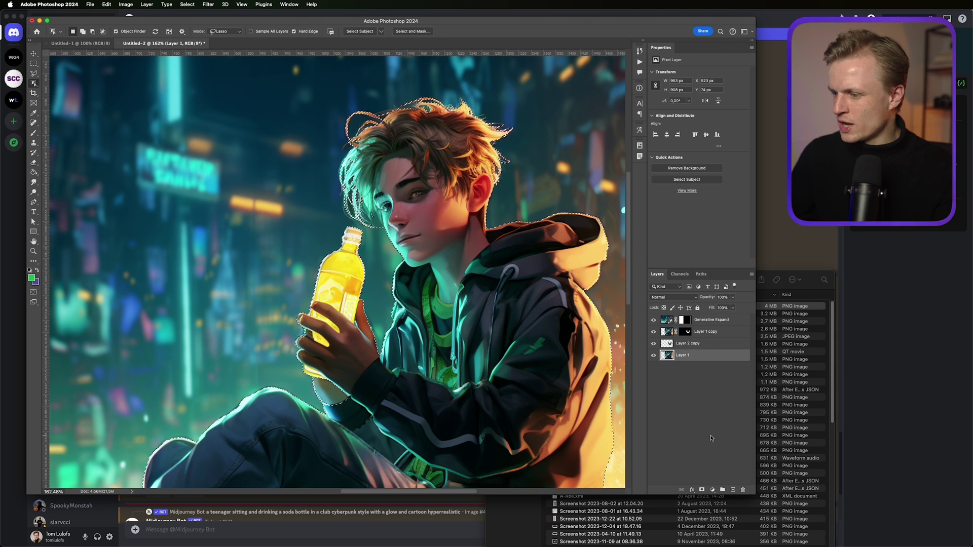
{"action": "left_click", "coordinate": [702, 489]}
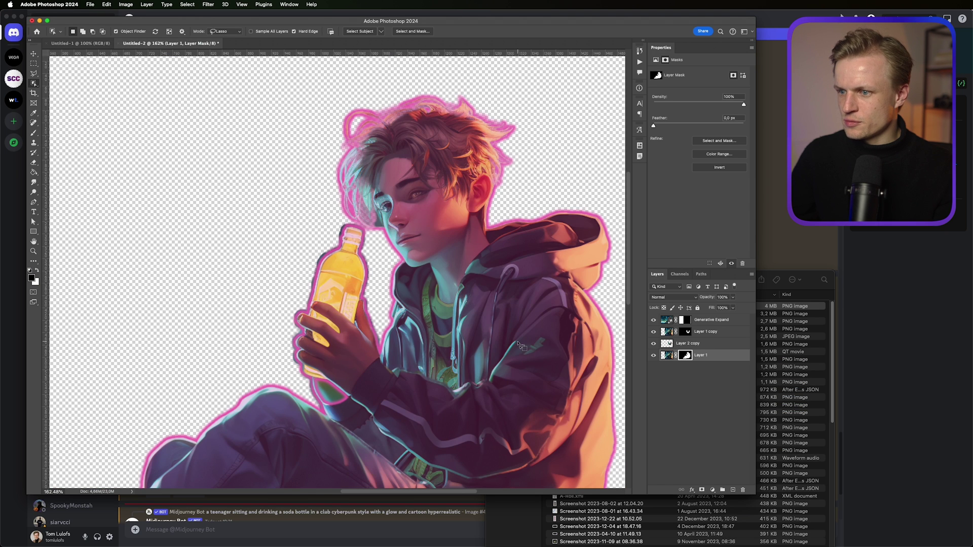
{"action": "scroll", "coordinate": [536, 325], "scroll_direction": "down", "scroll_amount": 5}
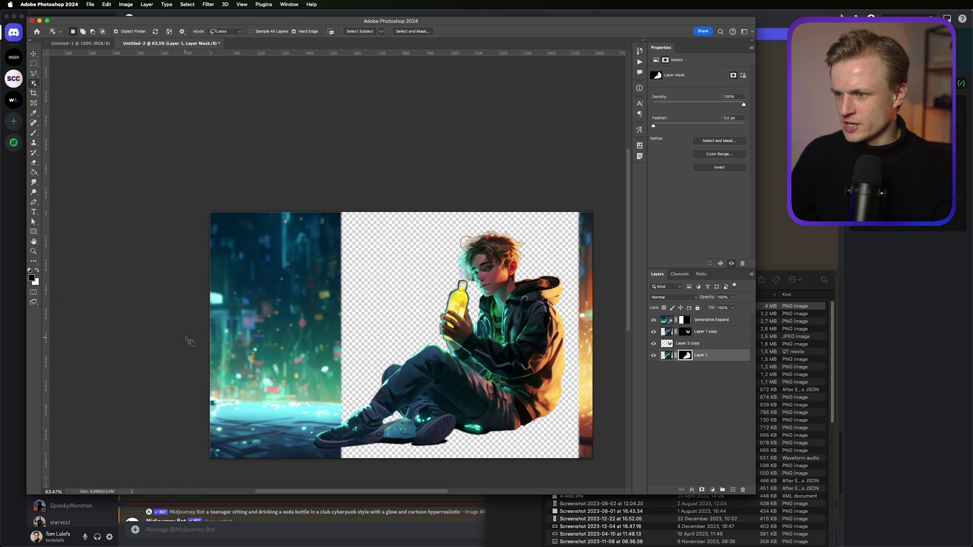
{"action": "scroll", "coordinate": [545, 246], "scroll_direction": "up", "scroll_amount": 3}
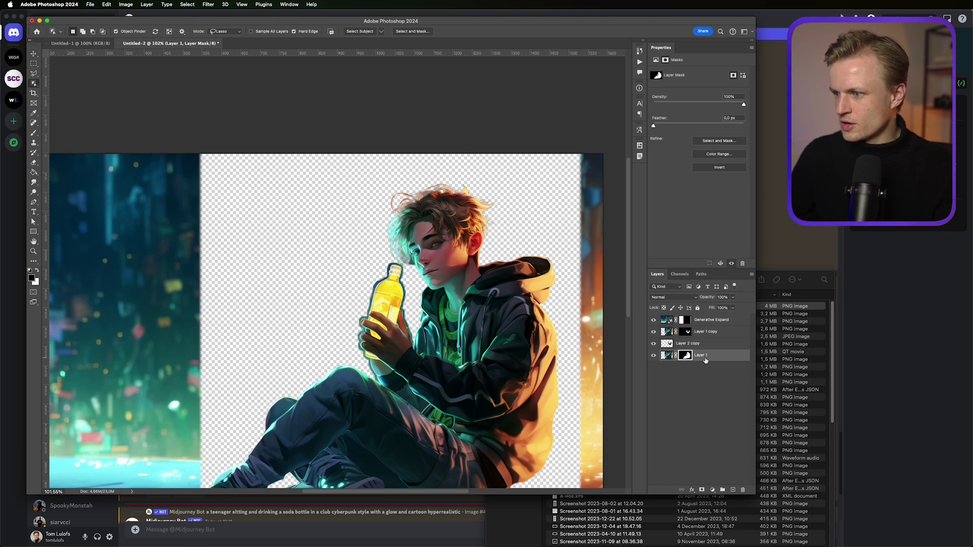
Duplicate masked Layer 1, remove Layer 1's mask, and load the boy's mask as a selection
{"action": "right_click", "coordinate": [720, 355]}
{"action": "left_click", "coordinate": [754, 344]}
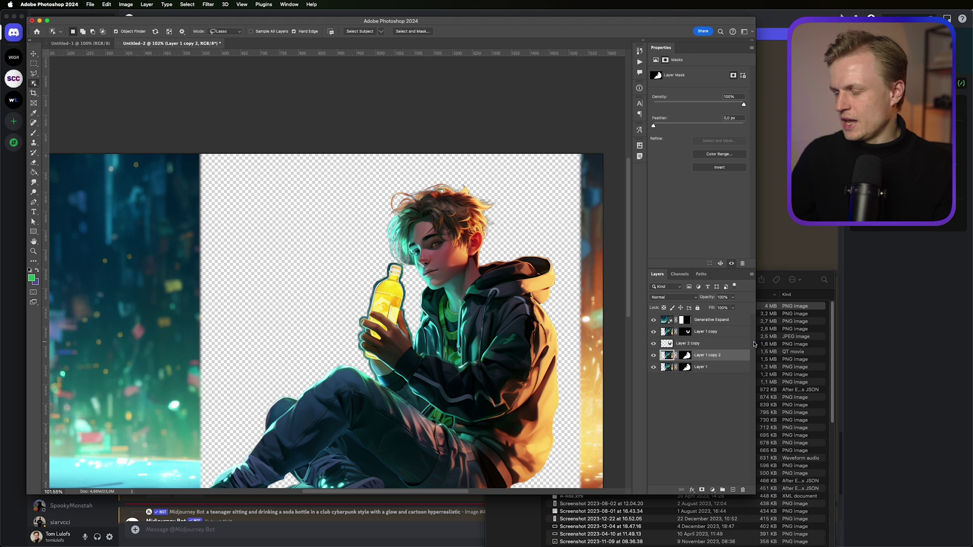
{"action": "right_click", "coordinate": [687, 369]}
{"action": "left_click", "coordinate": [709, 377]}
{"action": "right_click", "coordinate": [691, 369]}
{"action": "left_click", "coordinate": [687, 369]}
{"action": "left_click", "coordinate": [686, 355], "text": "super"}
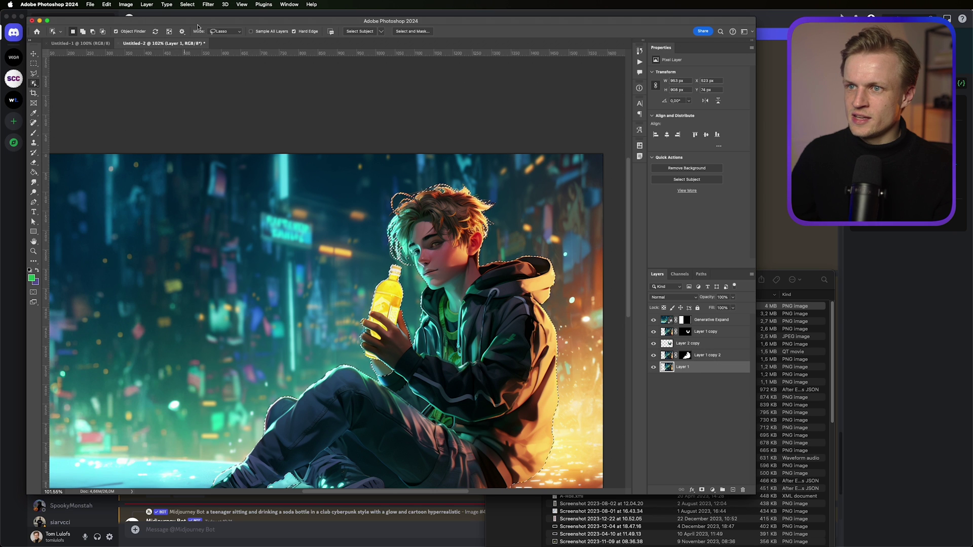
Expand the selection by 5 pixels
{"action": "left_click", "coordinate": [190, 4]}
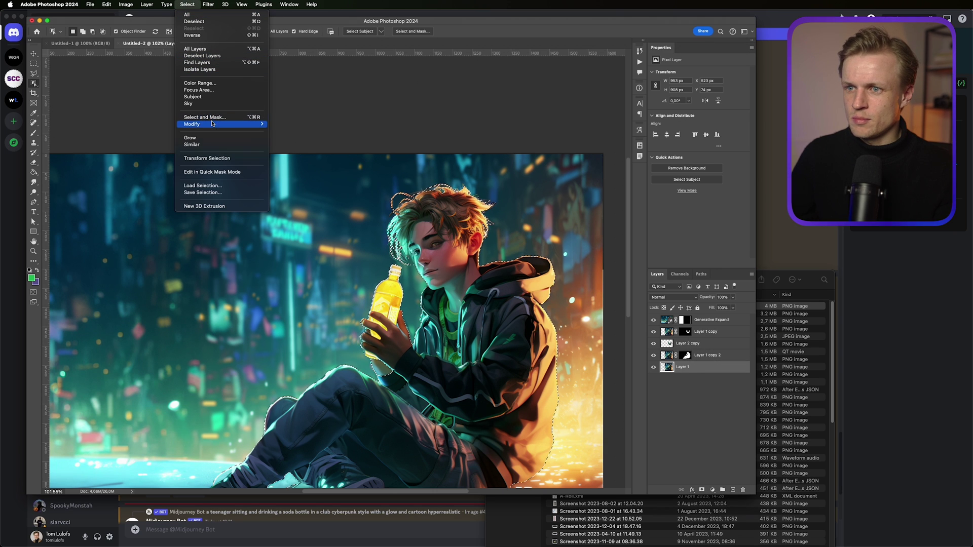
{"action": "mouse_move", "coordinate": [243, 124]}
{"action": "left_click", "coordinate": [299, 138]}
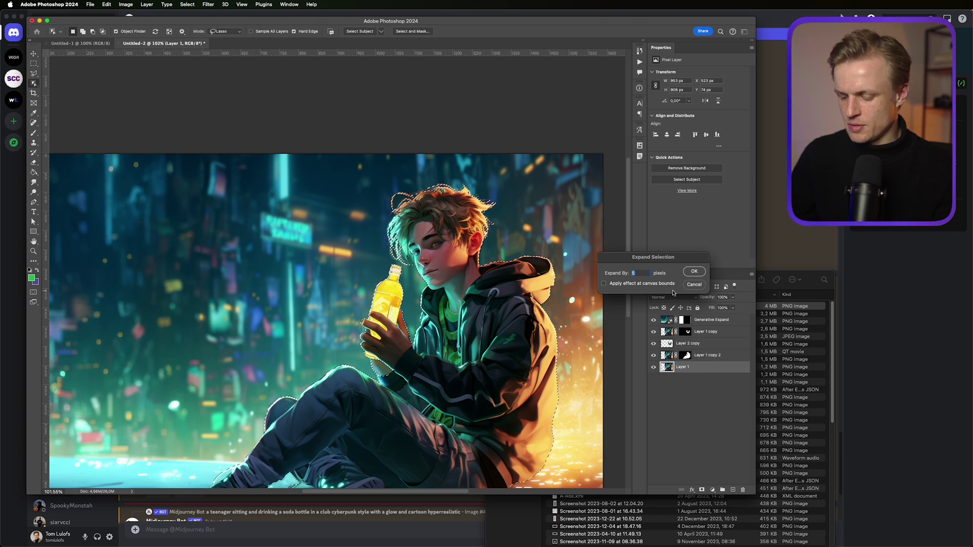
{"action": "type", "text": "5"}
{"action": "key", "text": "Return"}
Content-Aware Fill the expanded selection onto new Layer 1 copy 3 and zoom out
{"action": "left_click", "coordinate": [126, 4]}
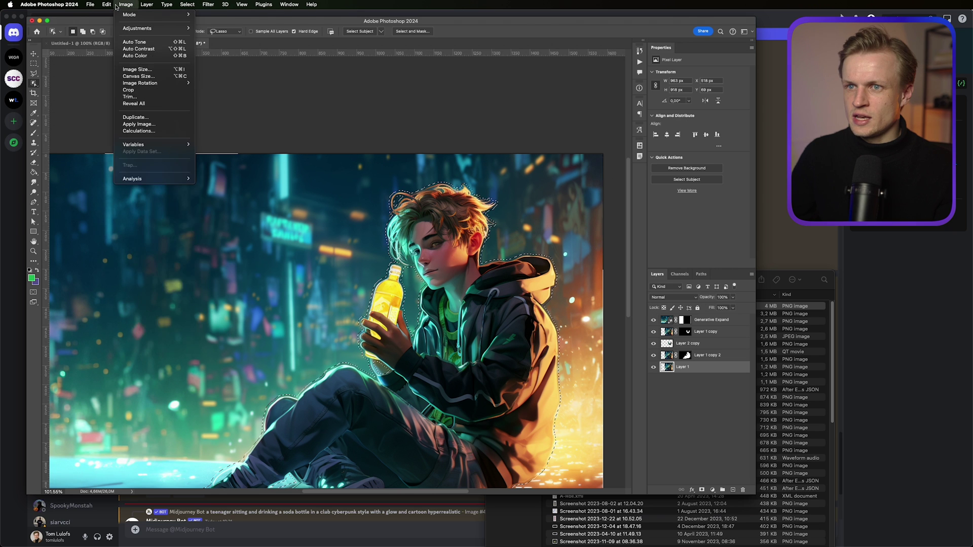
{"action": "mouse_move", "coordinate": [106, 4]}
{"action": "left_click", "coordinate": [129, 145]}
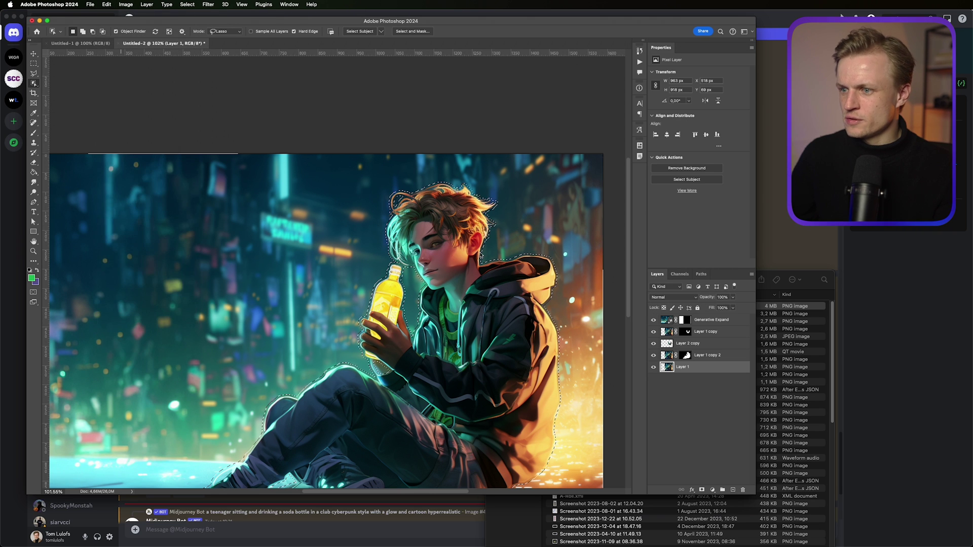
{"action": "key", "text": "Return"}
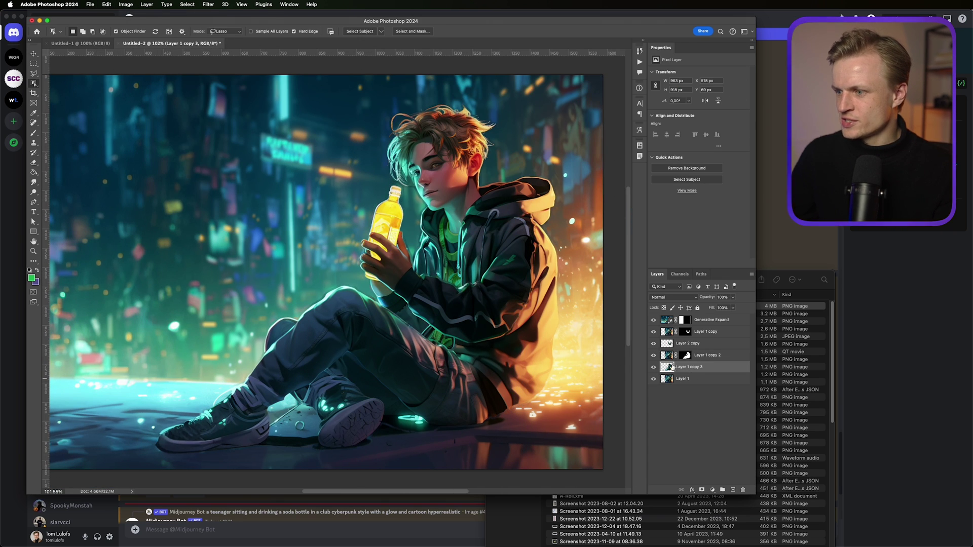
{"action": "scroll", "coordinate": [273, 268], "scroll_direction": "down", "scroll_amount": 4}
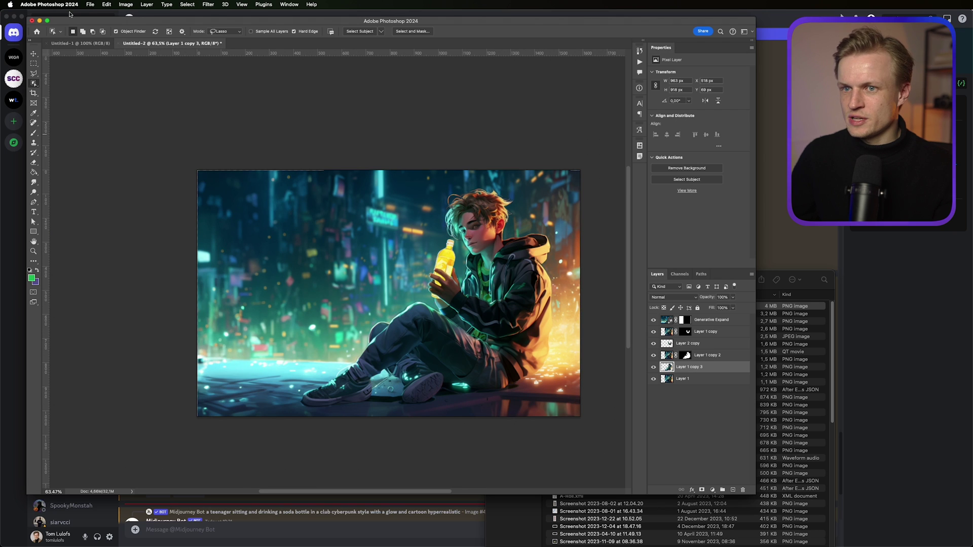
Merge Layer 1 copy 3 and Layer 1 into one background layer and rename it BG
{"action": "left_click", "coordinate": [675, 318]}
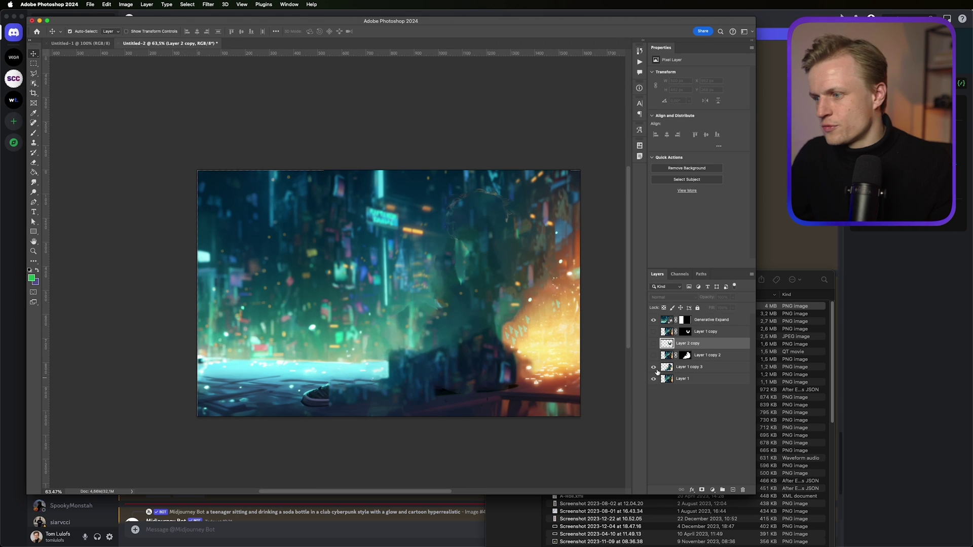
{"action": "left_click", "coordinate": [654, 368]}
{"action": "left_click", "coordinate": [654, 368]}
{"action": "left_click", "coordinate": [691, 367]}
{"action": "left_click", "coordinate": [684, 378], "text": "shift"}
{"action": "right_click", "coordinate": [698, 365]}
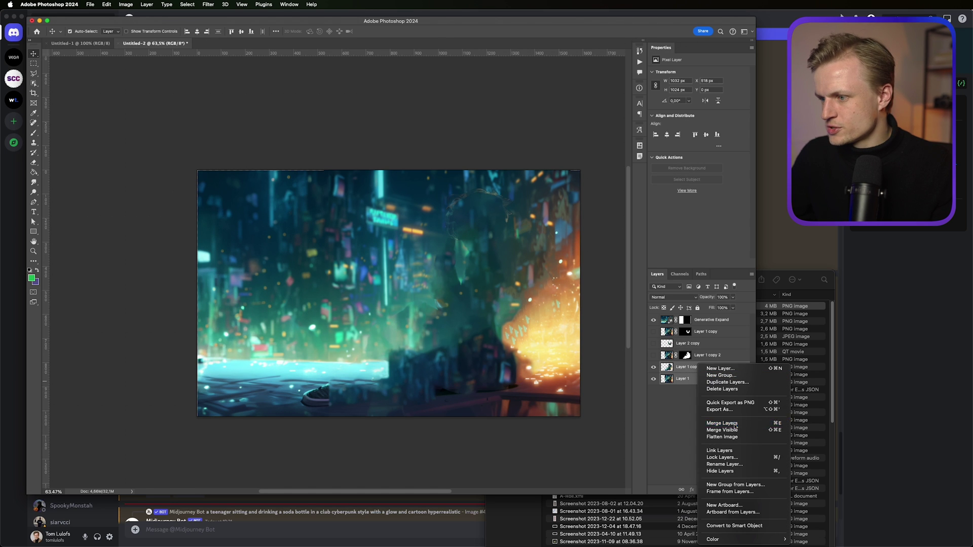
{"action": "left_click", "coordinate": [734, 423]}
{"action": "double_click", "coordinate": [699, 367]}
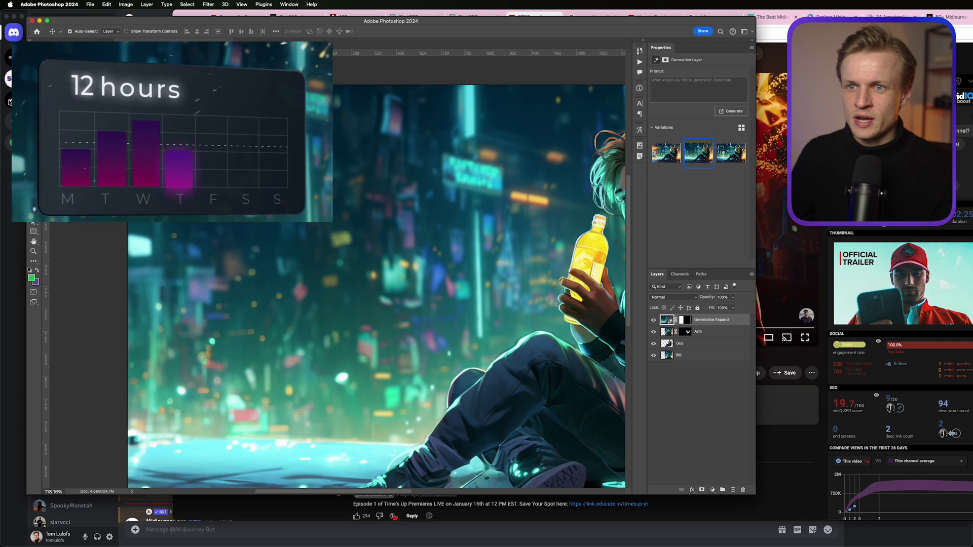
{"action": "left_click", "coordinate": [34, 231]}
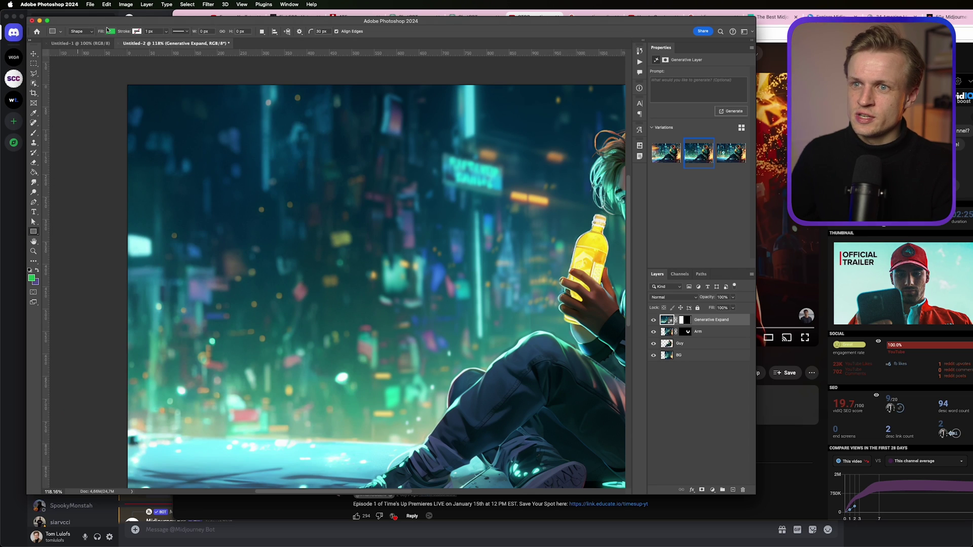
Set the Rectangle tool to a black fill with a 25 px corner radius
{"action": "left_click", "coordinate": [108, 31]}
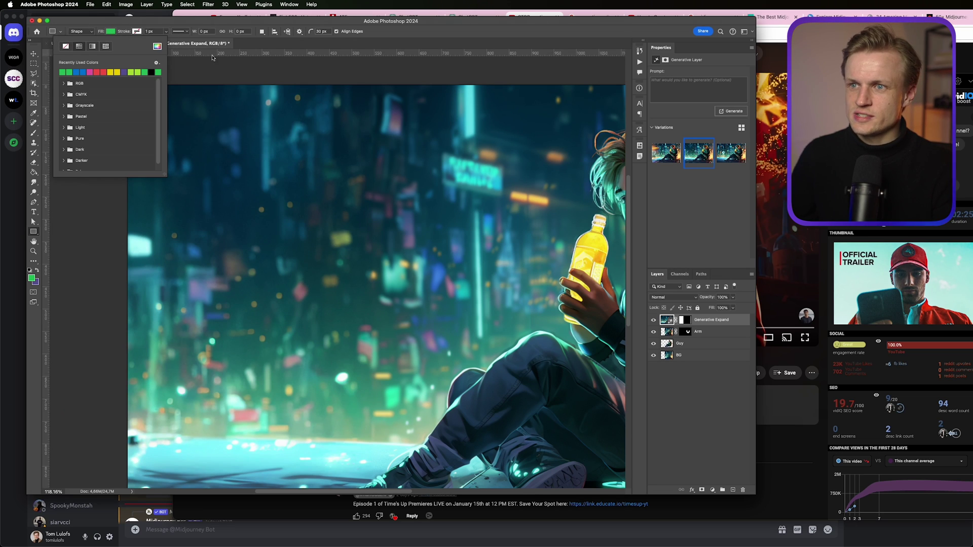
{"action": "left_click", "coordinate": [314, 31]}
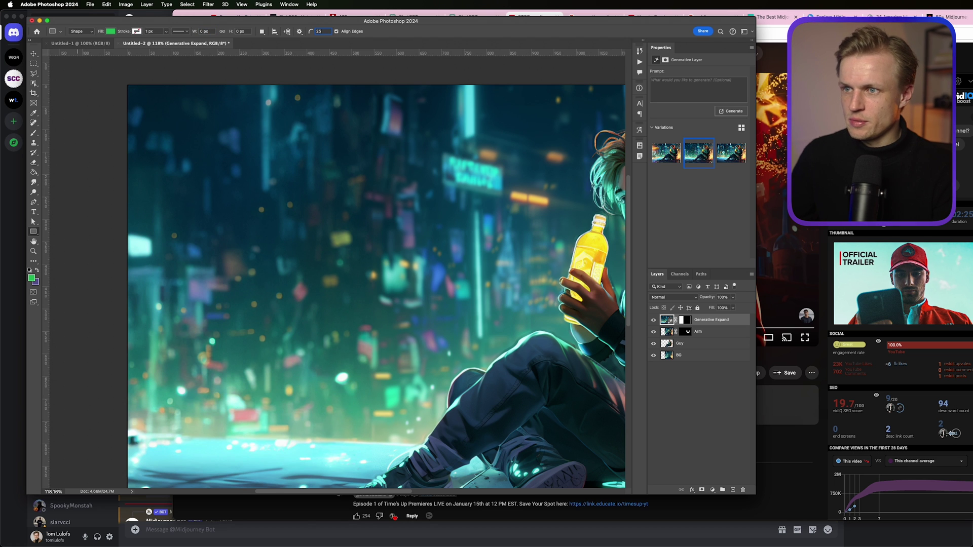
{"action": "left_click", "coordinate": [112, 33]}
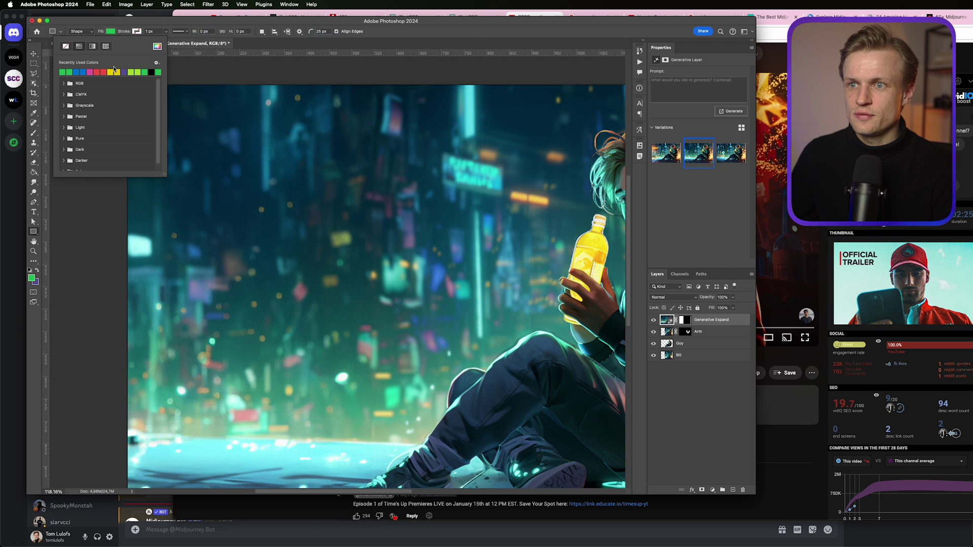
{"action": "left_click", "coordinate": [150, 71]}
{"action": "left_click", "coordinate": [137, 32]}
Choose a light stroke colour and draw the rounded rectangle over the upper-left background
{"action": "left_click", "coordinate": [137, 31]}
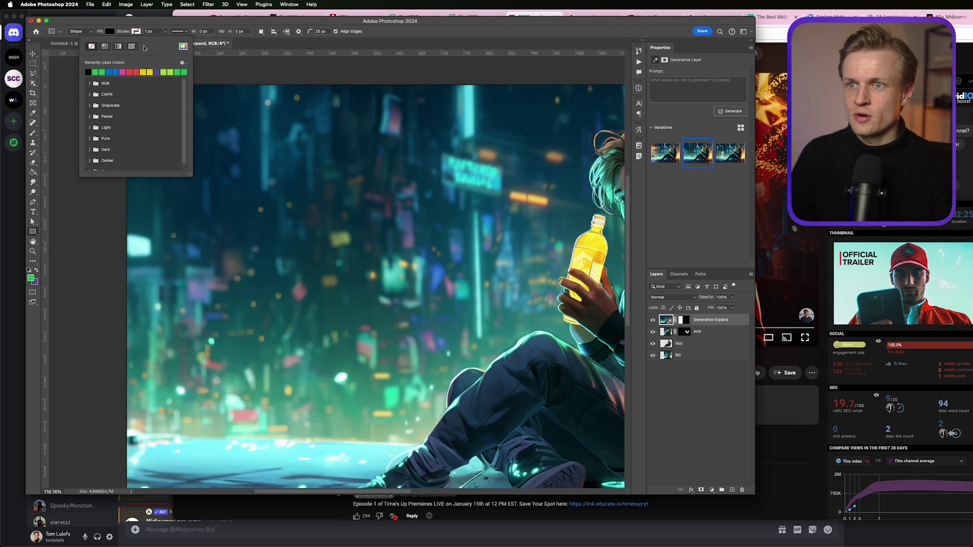
{"action": "left_click", "coordinate": [183, 47]}
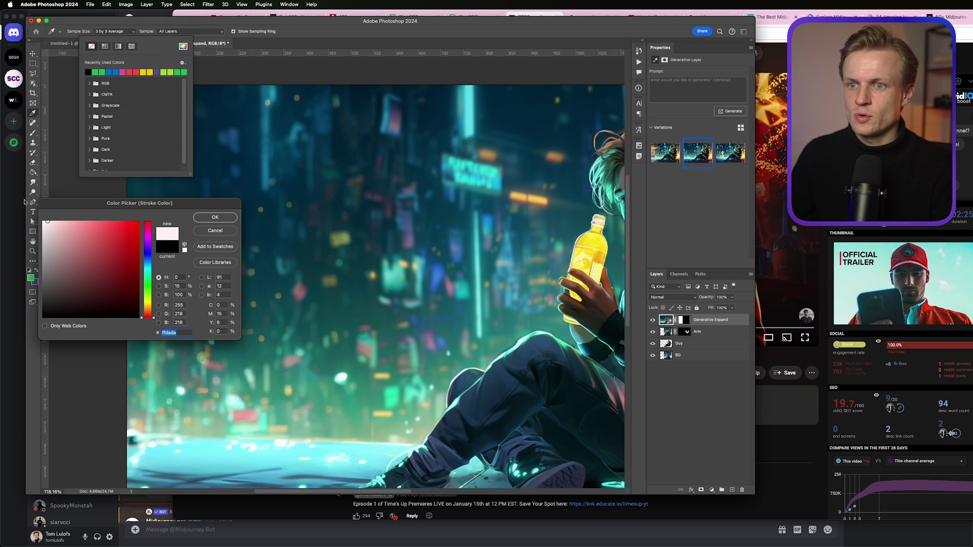
{"action": "left_click", "coordinate": [215, 217]}
{"action": "left_click_drag", "start_coordinate": [208, 125], "coordinate": [501, 282]}
{"action": "left_click_drag", "start_coordinate": [502, 281], "coordinate": [503, 282]}
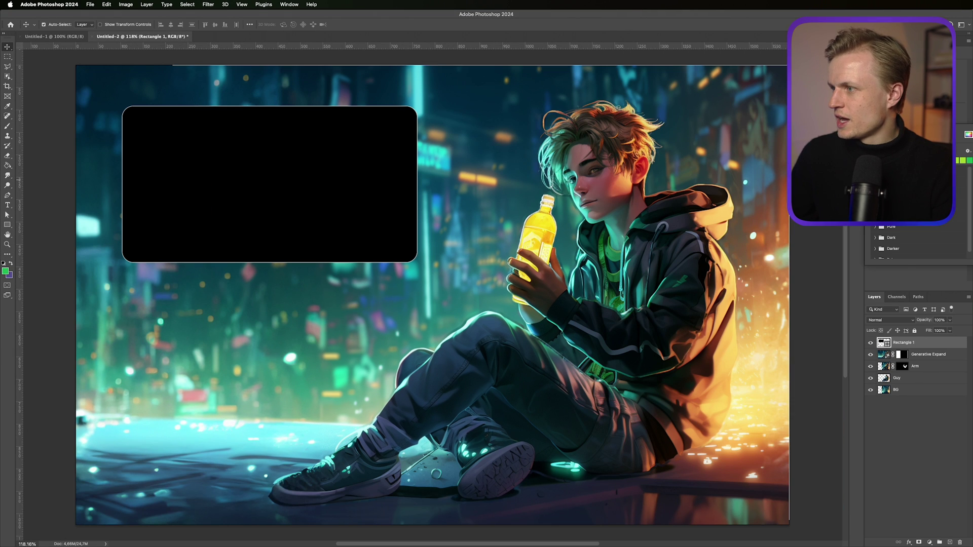
Turn the rectangle's fill into a gradient starting with dark grey 222222 and a near-black stop
{"action": "left_click", "coordinate": [970, 136]}
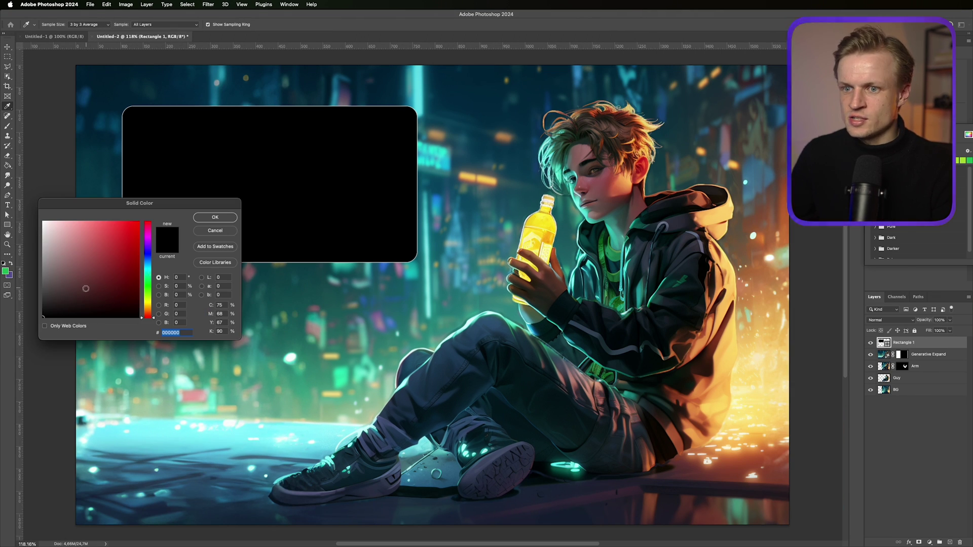
{"action": "left_click_drag", "start_coordinate": [82, 291], "coordinate": [18, 305]}
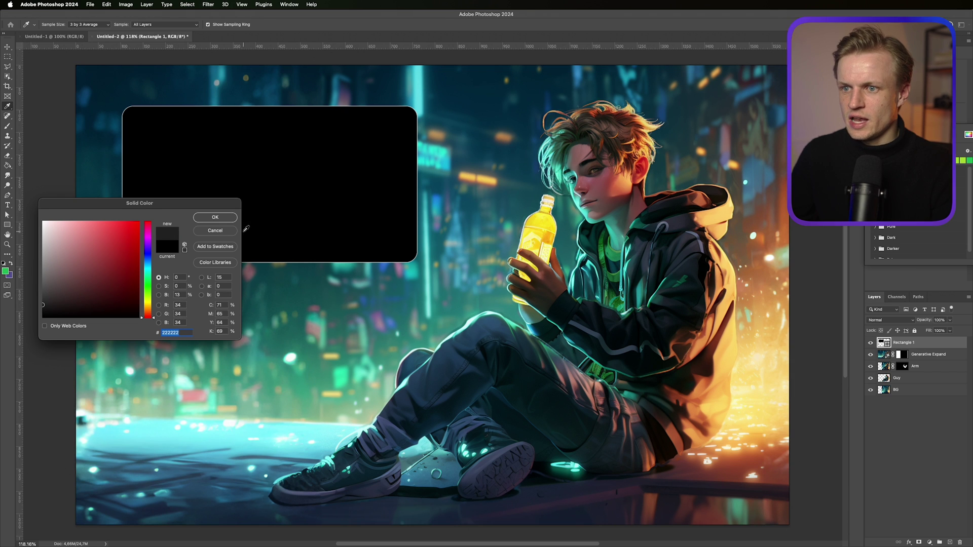
{"action": "left_click", "coordinate": [215, 217]}
{"action": "left_click", "coordinate": [243, 181]}
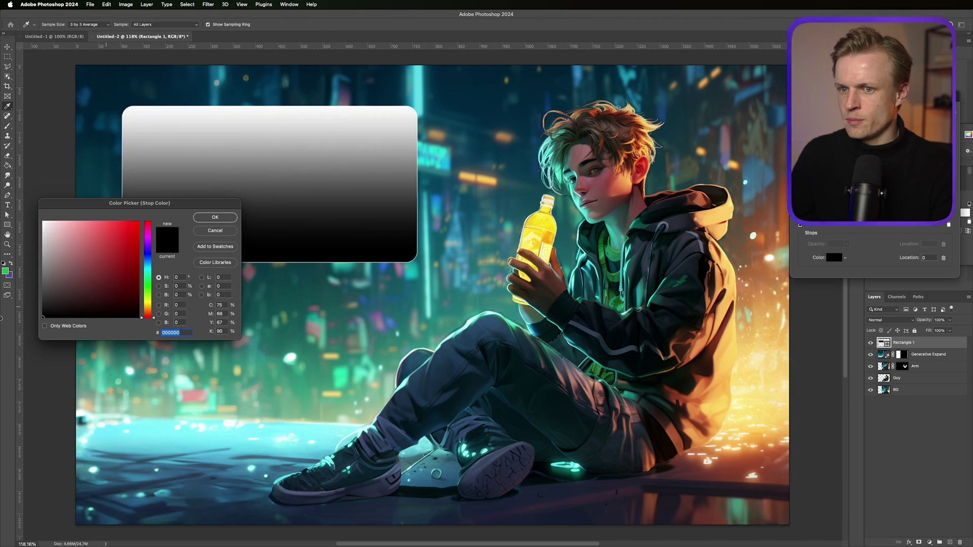
{"action": "left_click_drag", "start_coordinate": [43, 317], "coordinate": [42, 313]}
{"action": "left_click", "coordinate": [228, 218]}
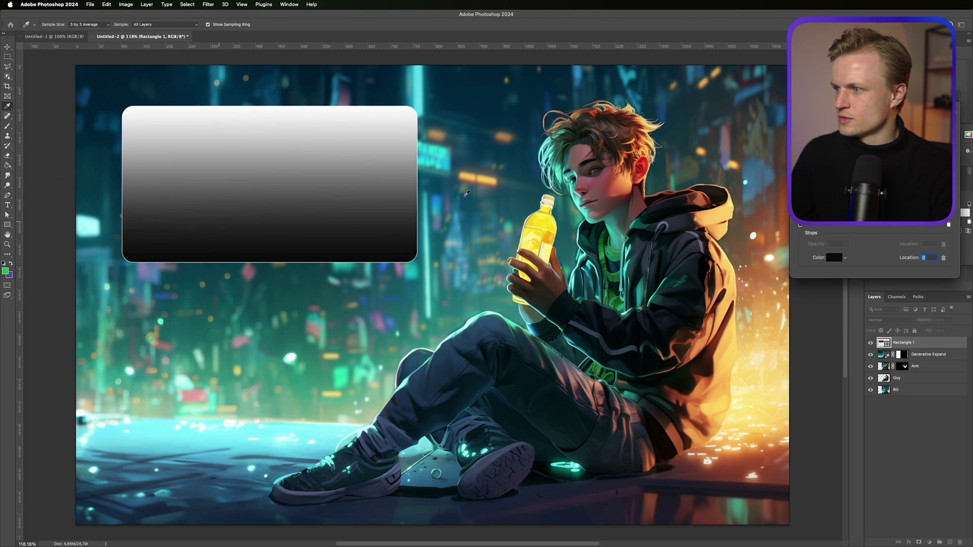
Make the gradient's right end stop dark grey
{"action": "left_click", "coordinate": [948, 224]}
{"action": "double_click", "coordinate": [950, 224]}
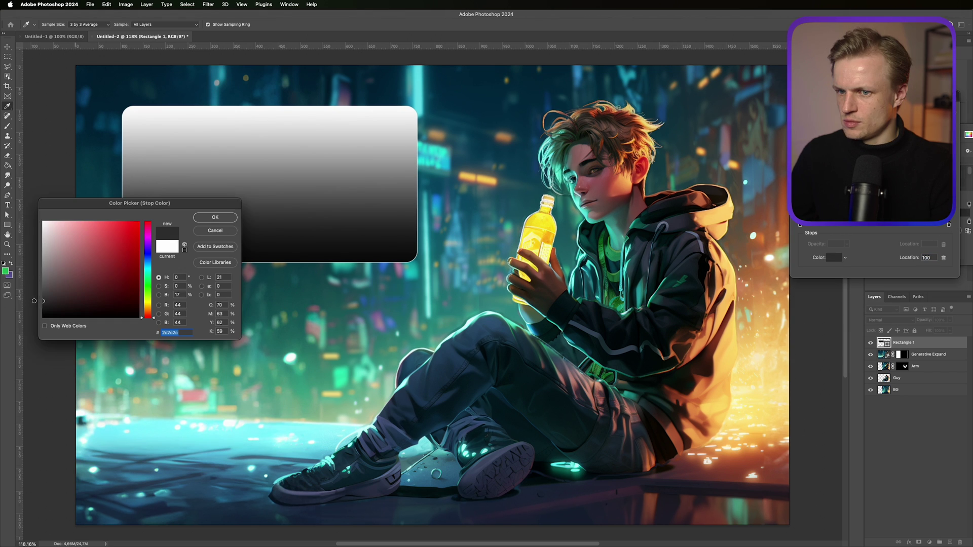
{"action": "left_click", "coordinate": [43, 302]}
{"action": "left_click", "coordinate": [228, 218]}
Angle the gradient diagonally and lower the rectangle's opacity to 90%
{"action": "key", "text": "v"}
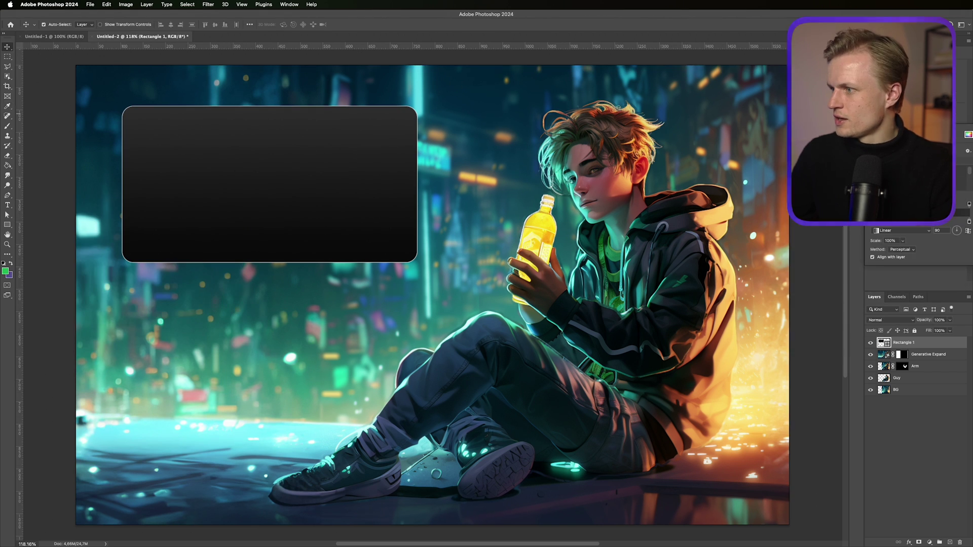
{"action": "left_click_drag", "start_coordinate": [956, 231], "coordinate": [955, 231]}
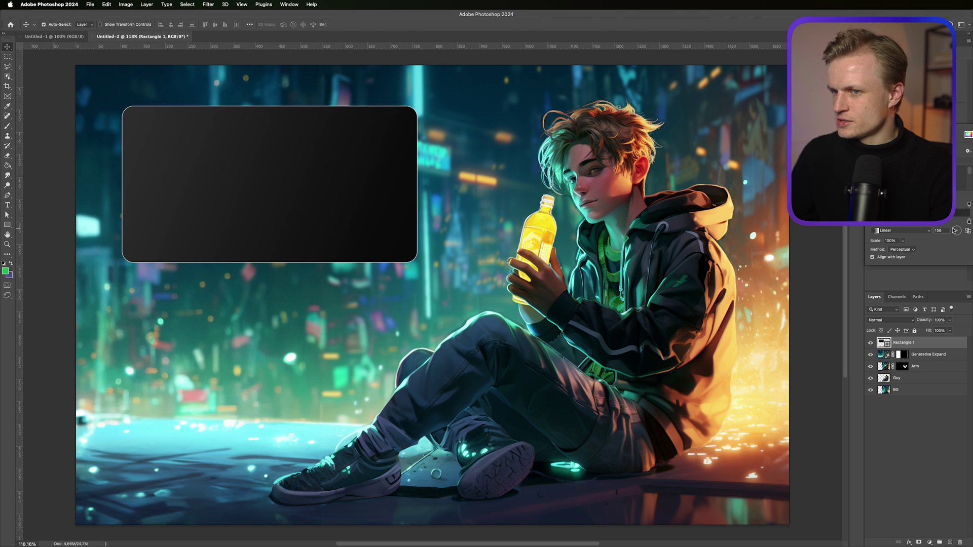
{"action": "mouse_move", "coordinate": [930, 322]}
{"action": "left_mouse_down"}
{"action": "mouse_move", "coordinate": [918, 325]}
{"action": "mouse_move", "coordinate": [933, 322]}
{"action": "left_mouse_up"}
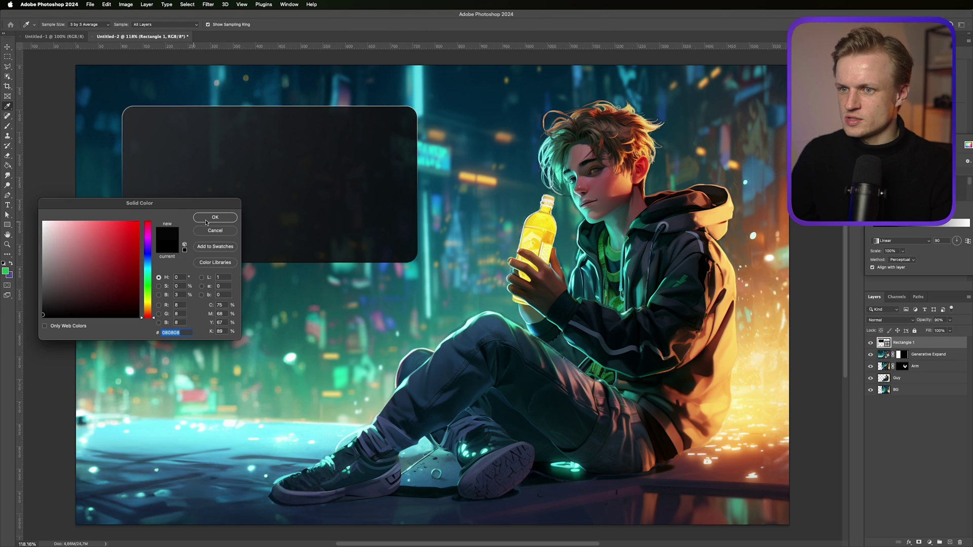
Give the rectangle a thin Linear gradient outline with edited gradient colours
{"action": "left_click", "coordinate": [205, 222]}
{"action": "left_click", "coordinate": [896, 146]}
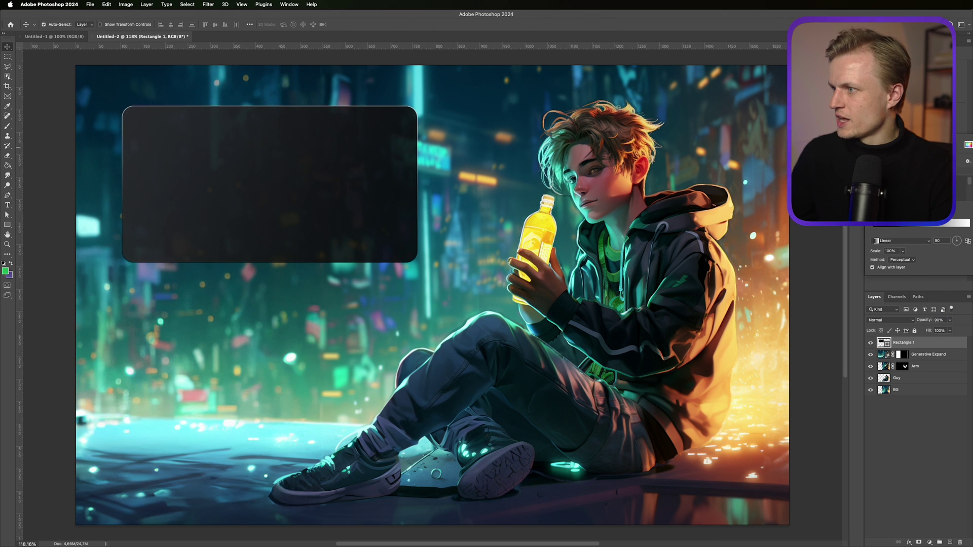
{"action": "left_click", "coordinate": [920, 223]}
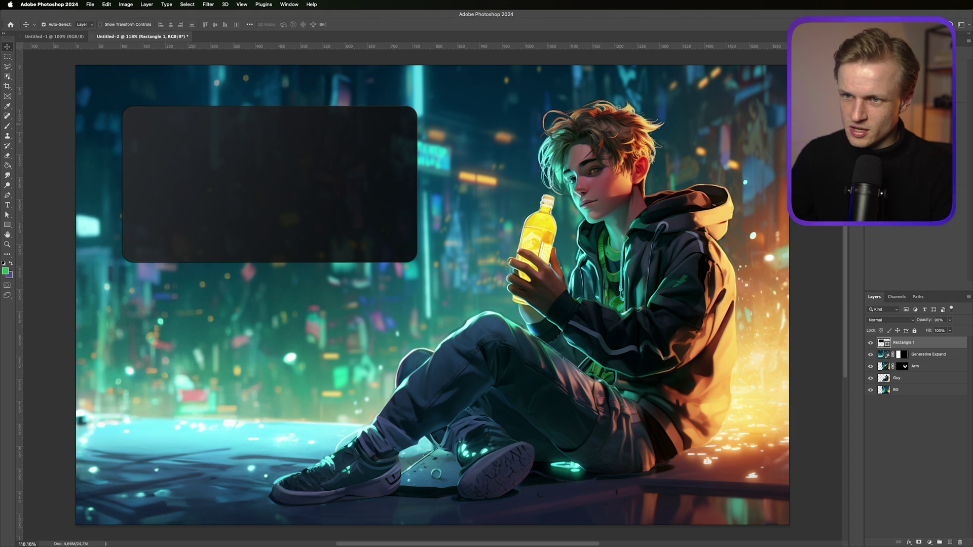
{"action": "key", "text": "Return"}
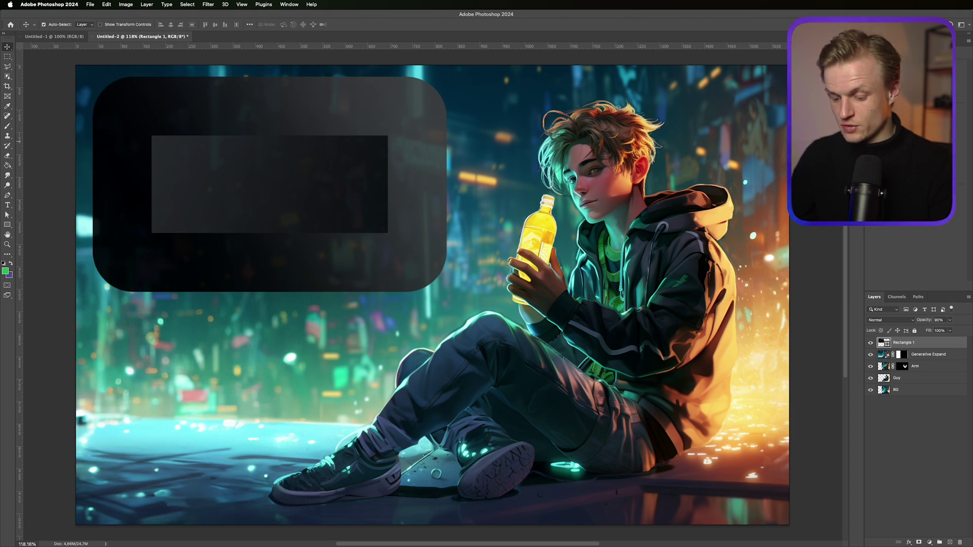
{"action": "key", "text": "Return"}
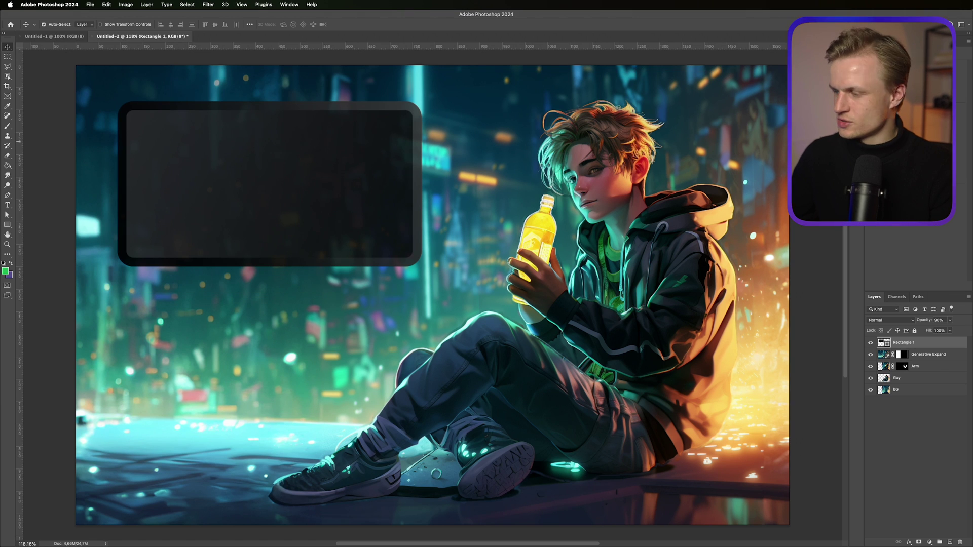
{"action": "key", "text": "Return"}
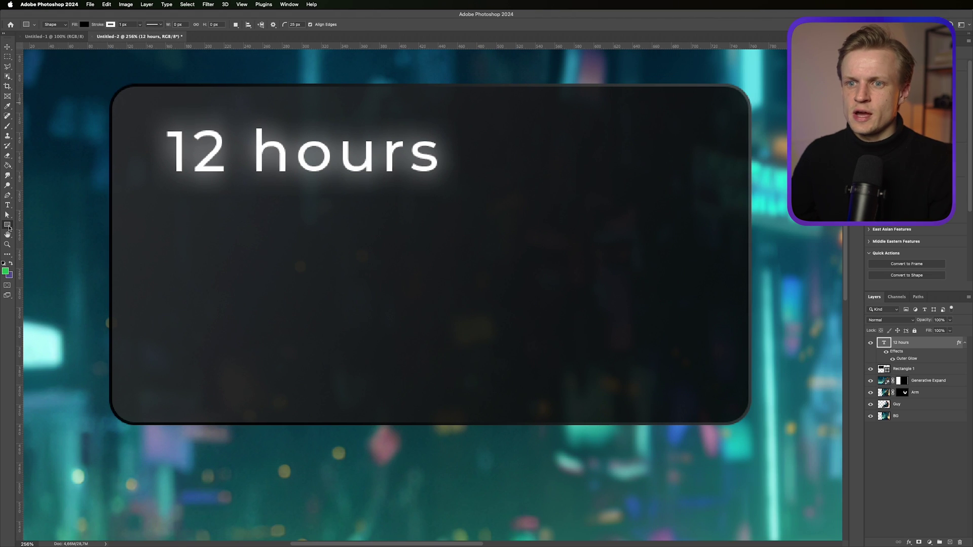
Set the Rectangle tool to no fill, a 2 px stroke and 0 px corner radius
{"action": "right_click", "coordinate": [8, 228]}
{"action": "left_click", "coordinate": [42, 224]}
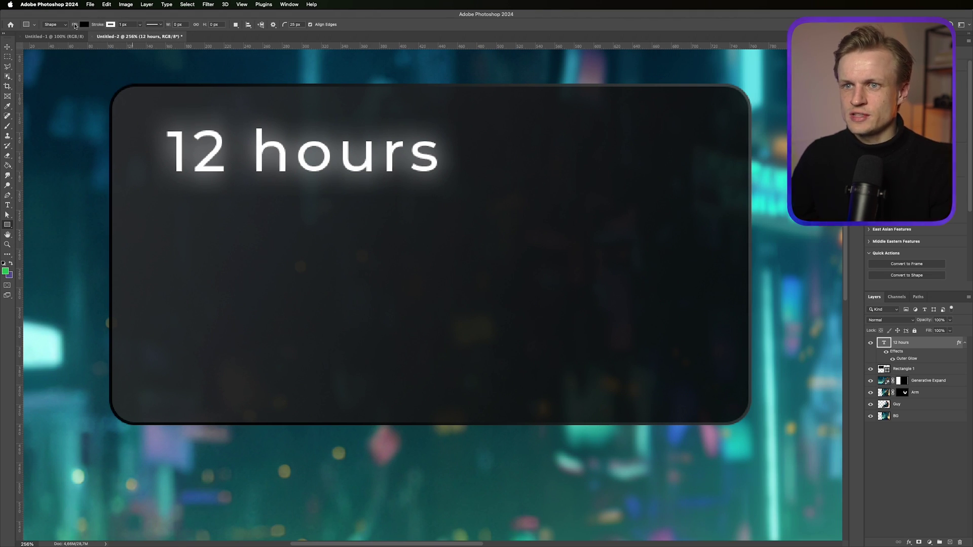
{"action": "left_click", "coordinate": [82, 24]}
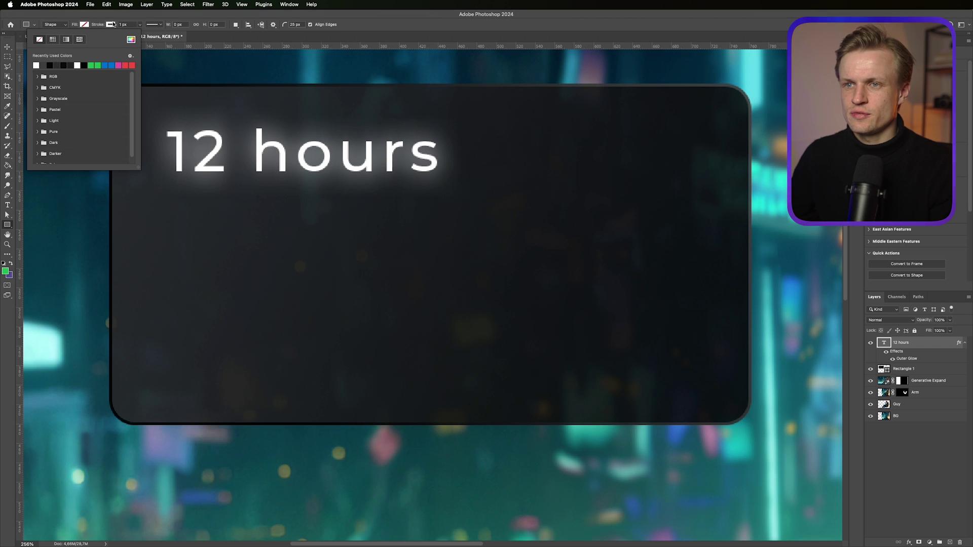
{"action": "left_click", "coordinate": [114, 24]}
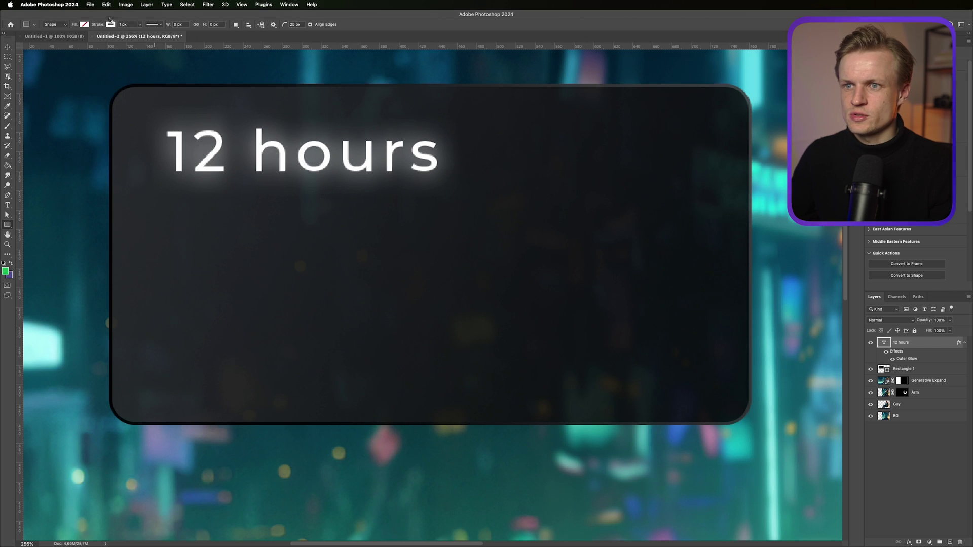
{"action": "type", "text": "2"}
{"action": "left_click", "coordinate": [296, 24]}
{"action": "type", "text": "00"}
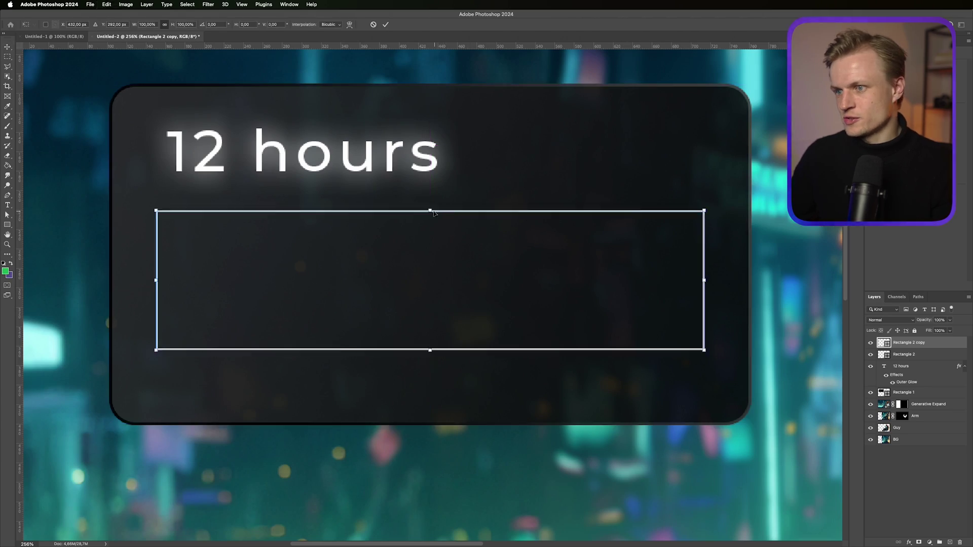
Shrink the copied rectangle into a one-third-height row strip and delete the top Rectangle 2 strip
{"action": "left_click_drag", "start_coordinate": [431, 210], "coordinate": [446, 224]}
{"action": "key", "text": "Return"}
{"action": "key", "text": "Down"}
{"action": "key", "text": "Down"}
{"action": "key", "text": "Down"}
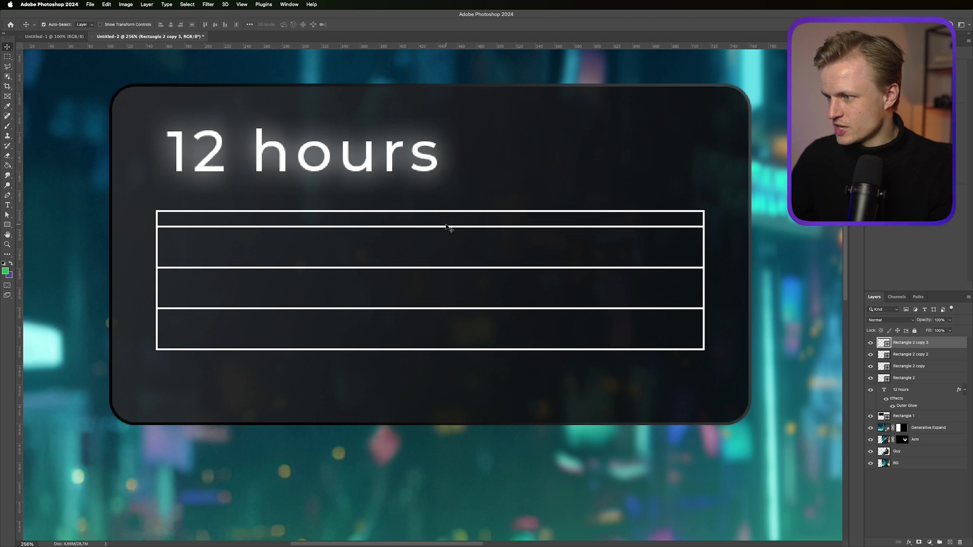
{"action": "left_click", "coordinate": [903, 378]}
{"action": "key", "text": "Delete"}
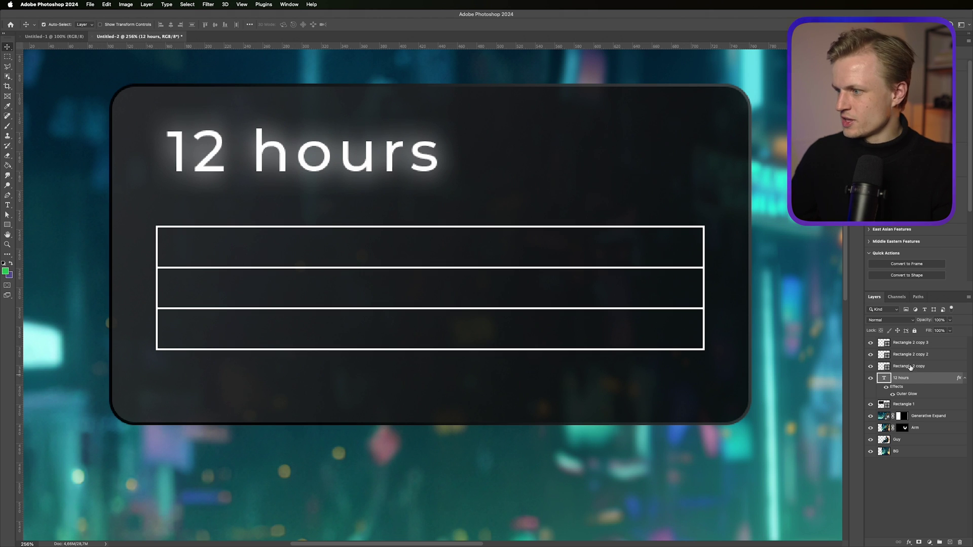
Duplicate the Rectangle 2 copy row and nudge it down to even out the four rows
{"action": "left_click", "coordinate": [911, 366]}
{"action": "key", "text": "super+j"}
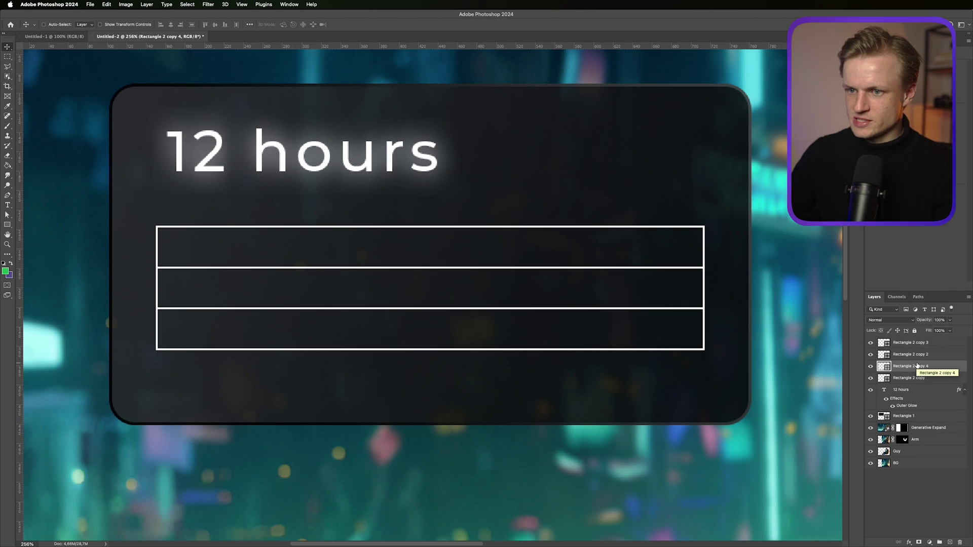
{"action": "key", "text": "shift+Down"}
{"action": "key", "text": "shift+Down"}
{"action": "key", "text": "shift+Down"}
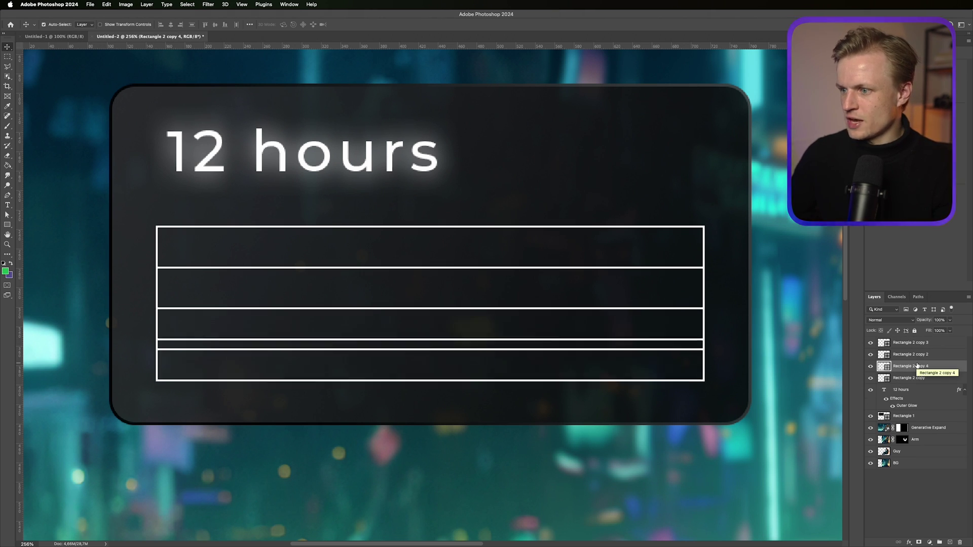
{"action": "key", "text": "Down"}
{"action": "key", "text": "Down"}
{"action": "key", "text": "Down"}
{"action": "key", "text": "Down"}
{"action": "key", "text": "Down"}
{"action": "key", "text": "Down"}
{"action": "key", "text": "Down"}
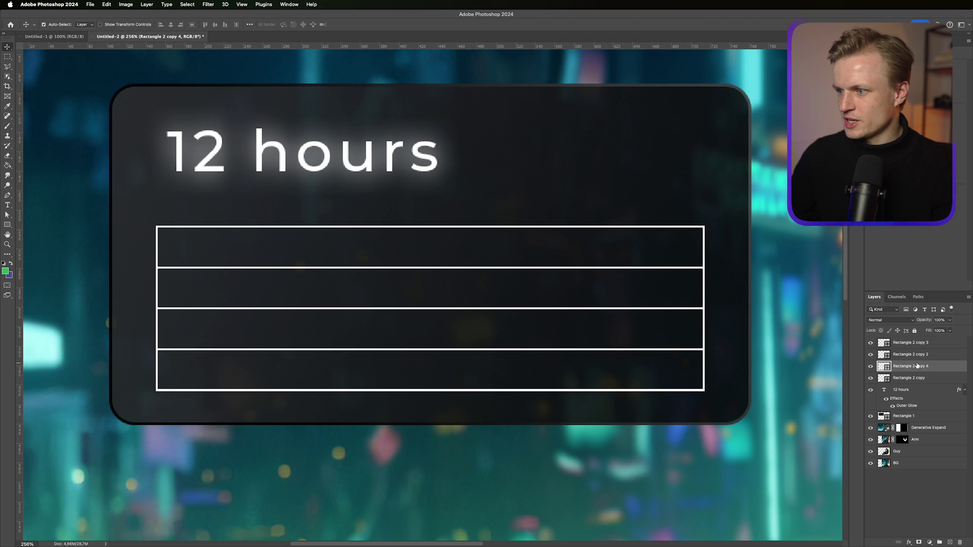
{"action": "left_click", "coordinate": [908, 378]}
Fade the row outlines and stretch a duplicate vertically into a grid column
{"action": "left_click", "coordinate": [911, 342], "text": "shift"}
{"action": "left_click_drag", "start_coordinate": [924, 320], "coordinate": [848, 326]}
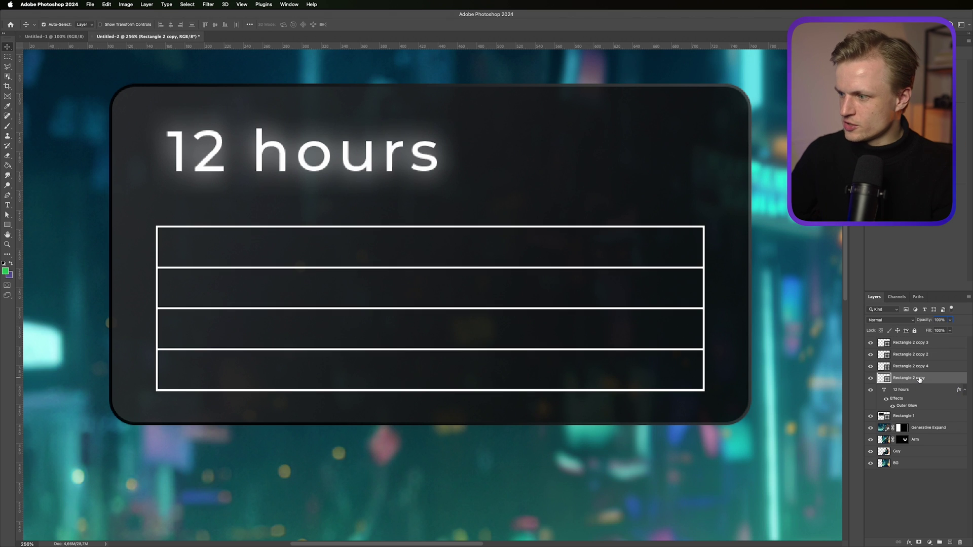
{"action": "key", "text": "super+j"}
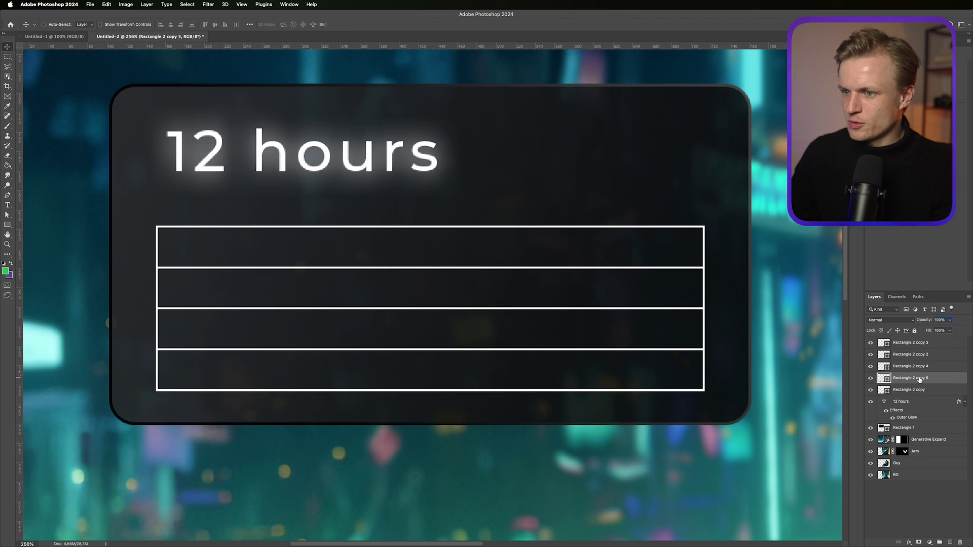
{"action": "key", "text": "super+t"}
{"action": "left_click_drag", "start_coordinate": [430, 308], "coordinate": [434, 228]}
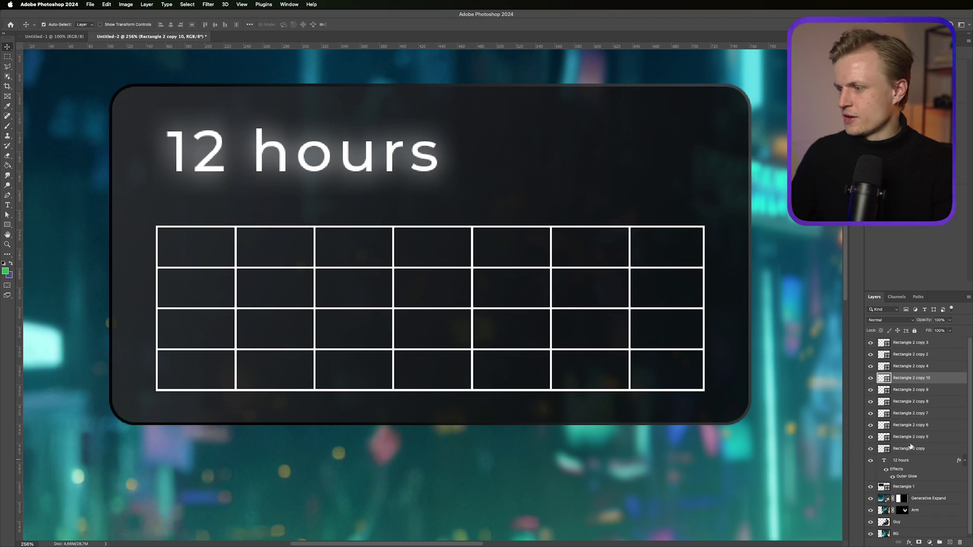
Combine all grid rectangles into a smart object, rasterize it, and set opacity to 12%
{"action": "left_click", "coordinate": [911, 437]}
{"action": "left_click", "coordinate": [920, 344], "text": "shift"}
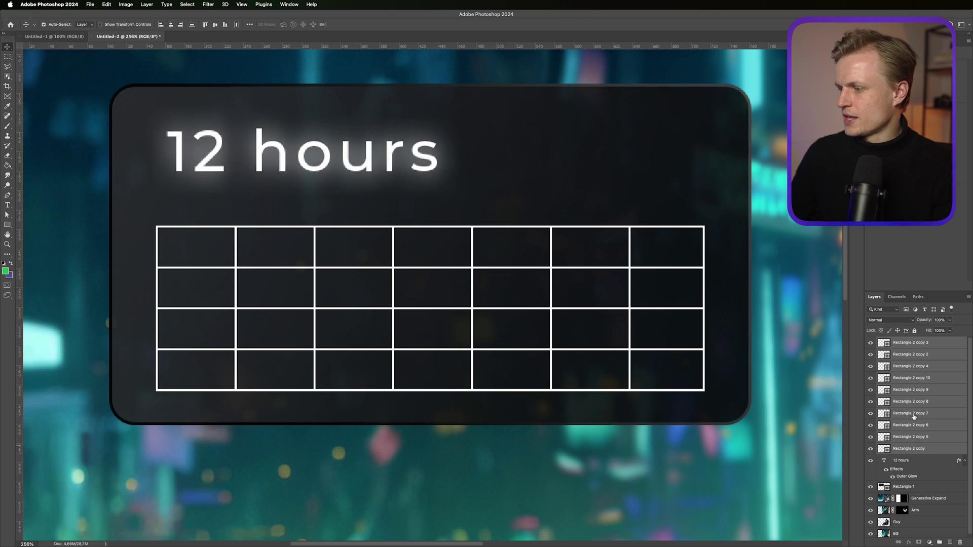
{"action": "right_click", "coordinate": [920, 344]}
{"action": "left_click", "coordinate": [945, 277]}
{"action": "right_click", "coordinate": [916, 346]}
{"action": "left_click", "coordinate": [932, 315]}
{"action": "left_click_drag", "start_coordinate": [905, 323], "coordinate": [876, 329]}
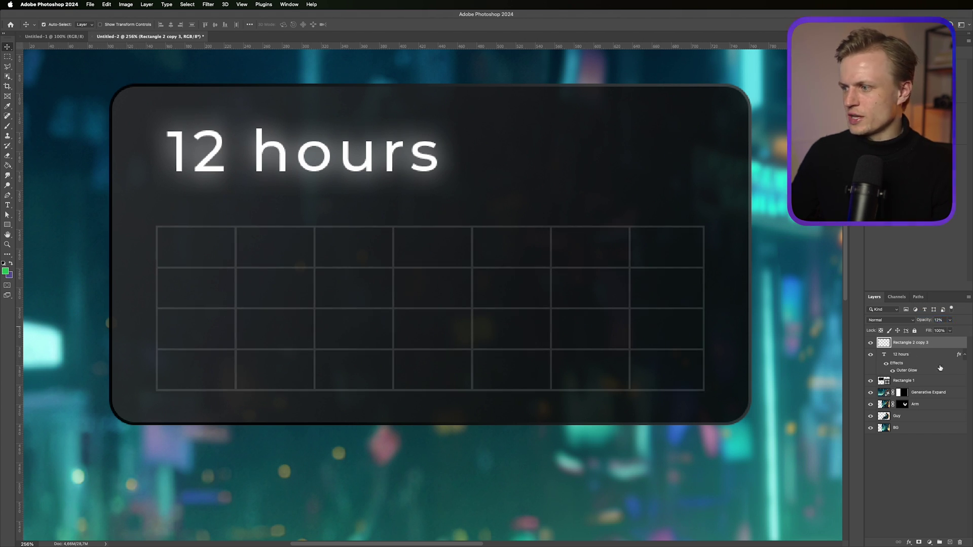
Add 'MTWTFSS' text below the grid at 33 pt, tracked wide to match the columns
{"action": "scroll", "coordinate": [688, 293], "scroll_direction": "down", "scroll_amount": 5}
{"action": "scroll", "coordinate": [688, 292], "scroll_direction": "up", "scroll_amount": 4}
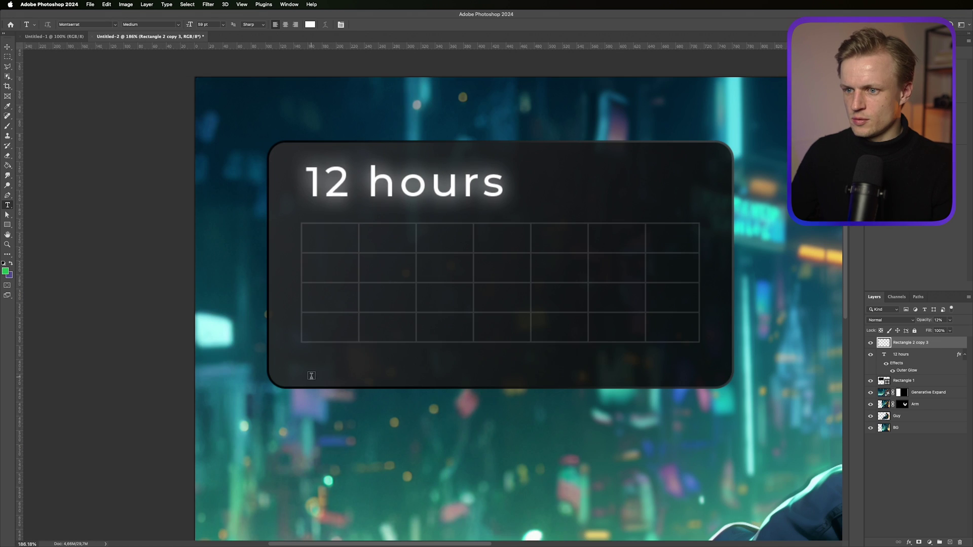
{"action": "left_click", "coordinate": [310, 377]}
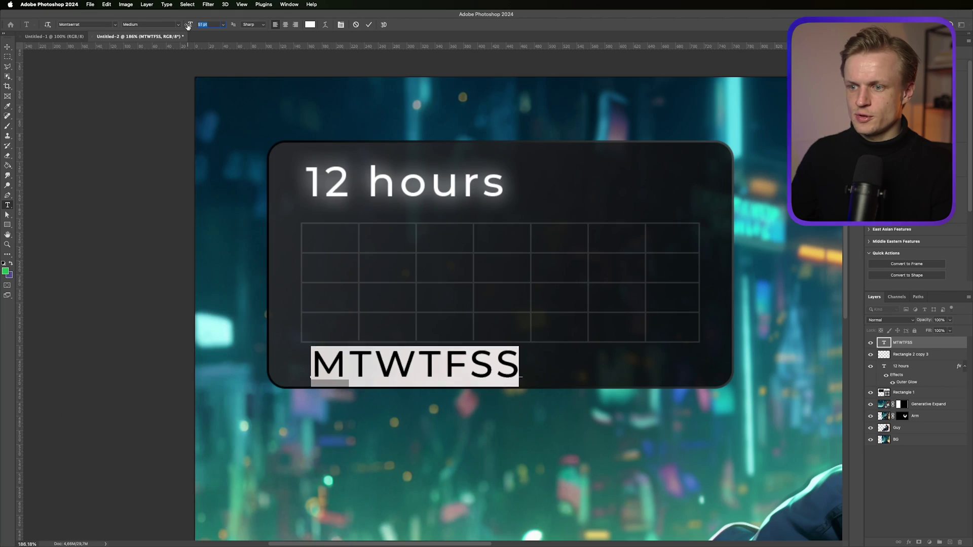
{"action": "left_click_drag", "start_coordinate": [188, 25], "coordinate": [180, 27]}
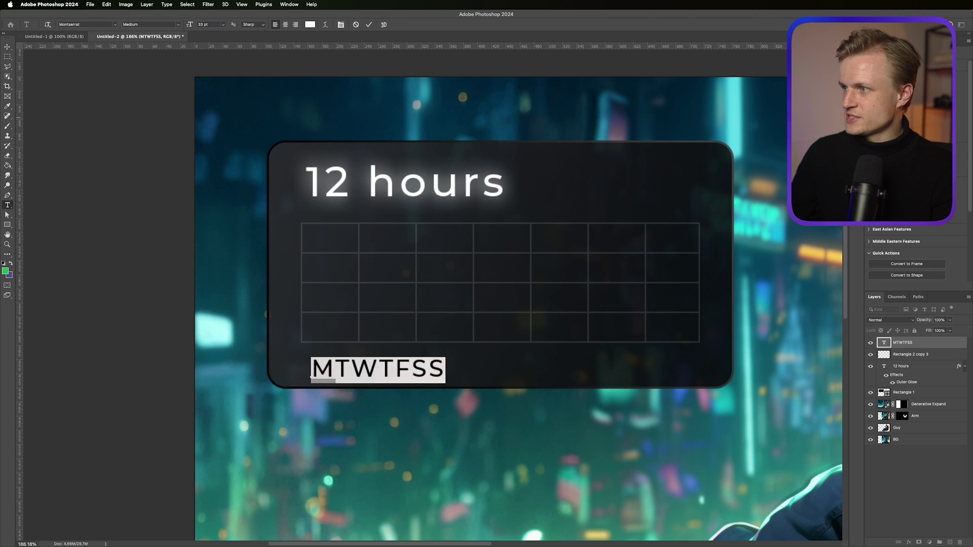
{"action": "left_click_drag", "start_coordinate": [912, 116], "coordinate": [942, 118]}
{"action": "key", "text": "ctrl+alt+Right"}
{"action": "key", "text": "ctrl+alt+Right"}
{"action": "key", "text": "ctrl+alt+Right"}
{"action": "key", "text": "ctrl+alt+Right"}
{"action": "key", "text": "ctrl+alt+Right"}
{"action": "key", "text": "ctrl+alt+Right"}
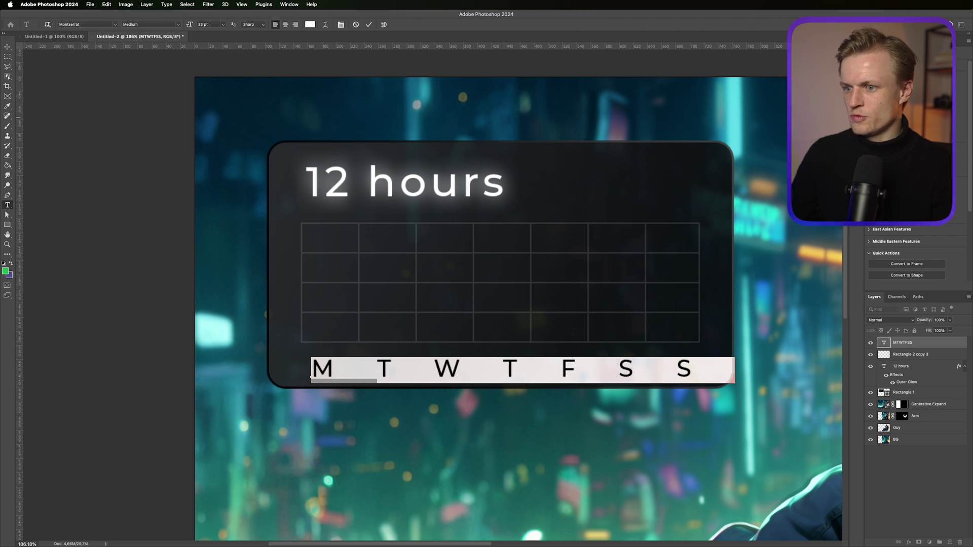
{"action": "left_click_drag", "start_coordinate": [942, 118], "coordinate": [942, 118]}
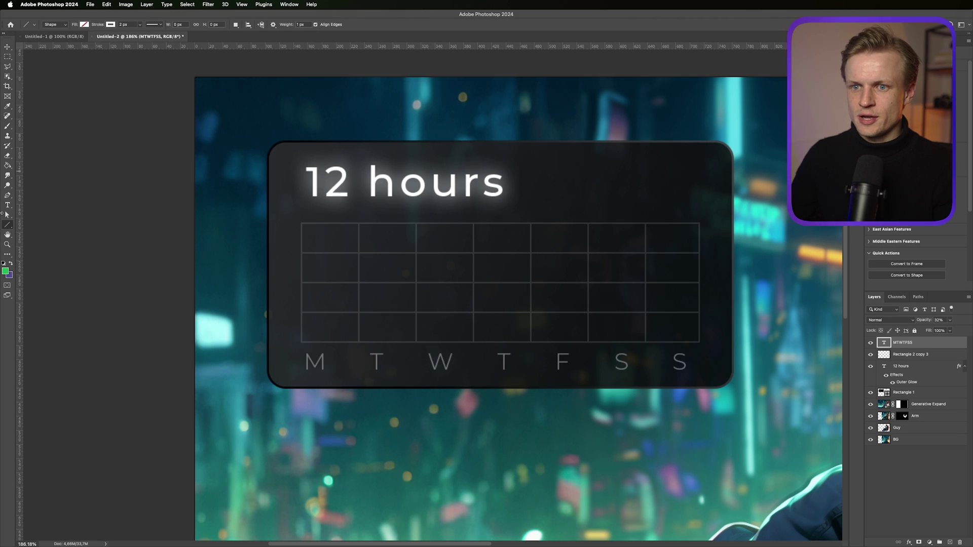
Draw a horizontal dashed line across the grid with the Line Tool
{"action": "right_click", "coordinate": [7, 224]}
{"action": "left_click", "coordinate": [44, 252]}
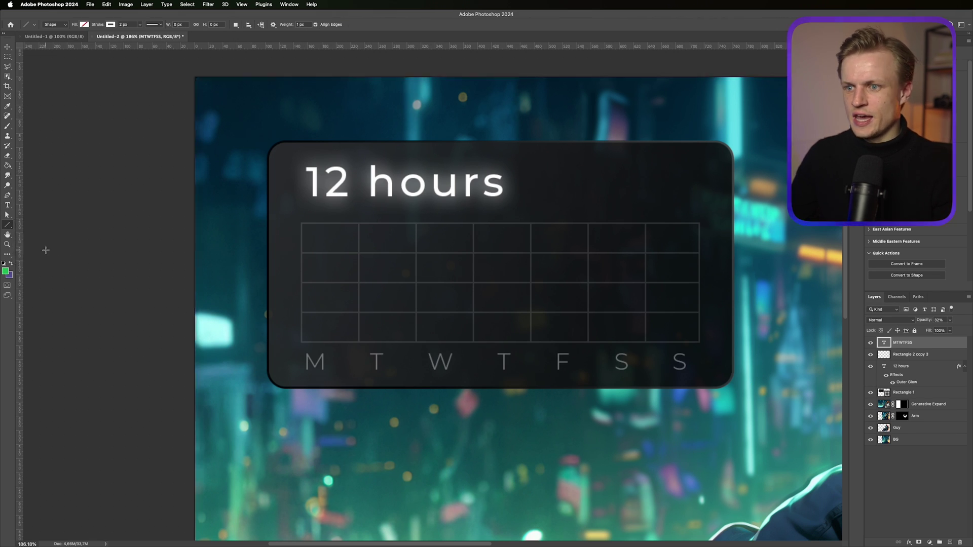
{"action": "left_click_drag", "start_coordinate": [301, 273], "coordinate": [699, 272]}
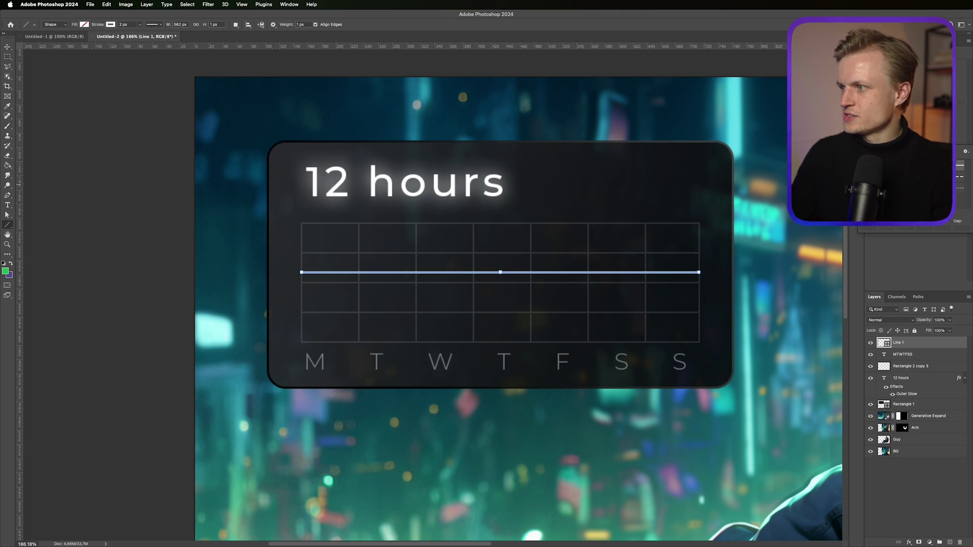
{"action": "left_click", "coordinate": [912, 177]}
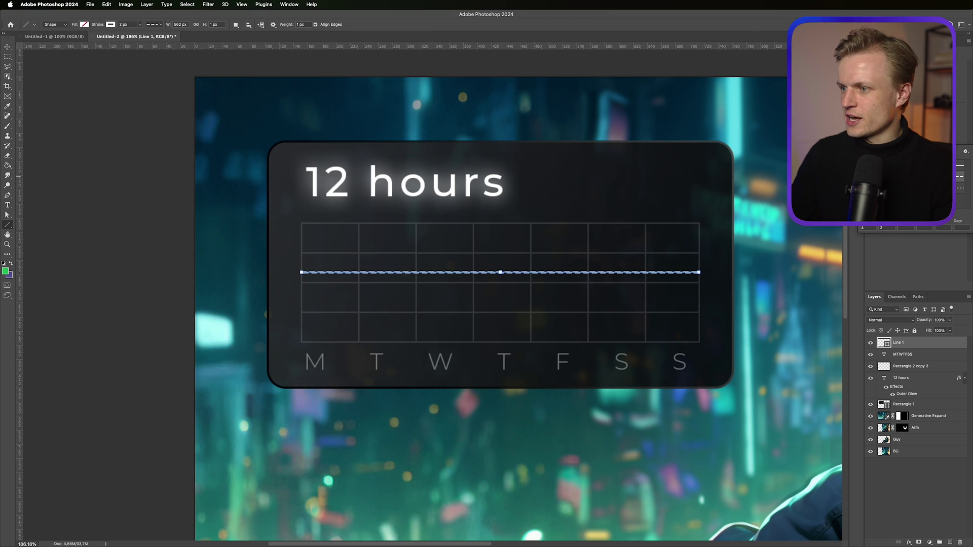
{"action": "key", "text": "v"}
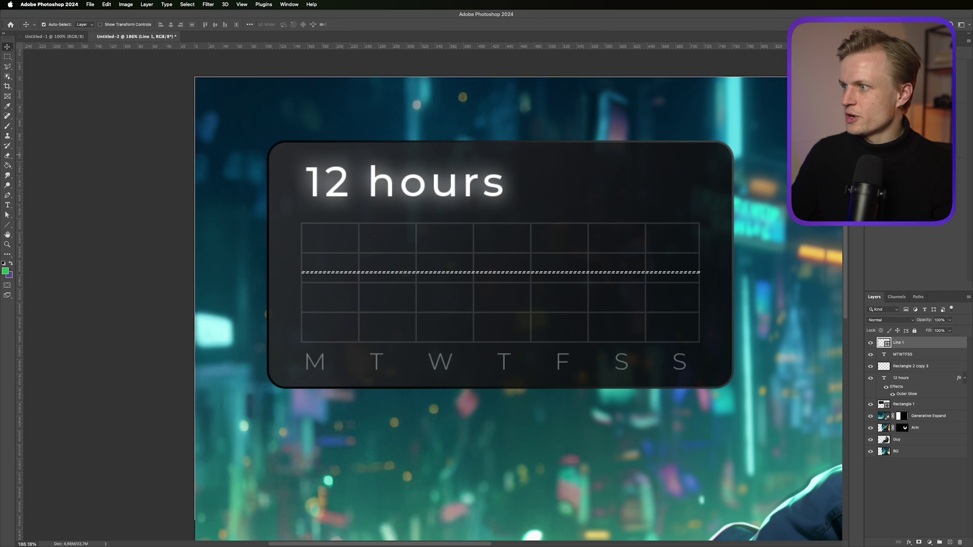
Set the Rectangle tool to a pink-purple gradient fill, no stroke and a 4 px corner radius
{"action": "left_click", "coordinate": [7, 224]}
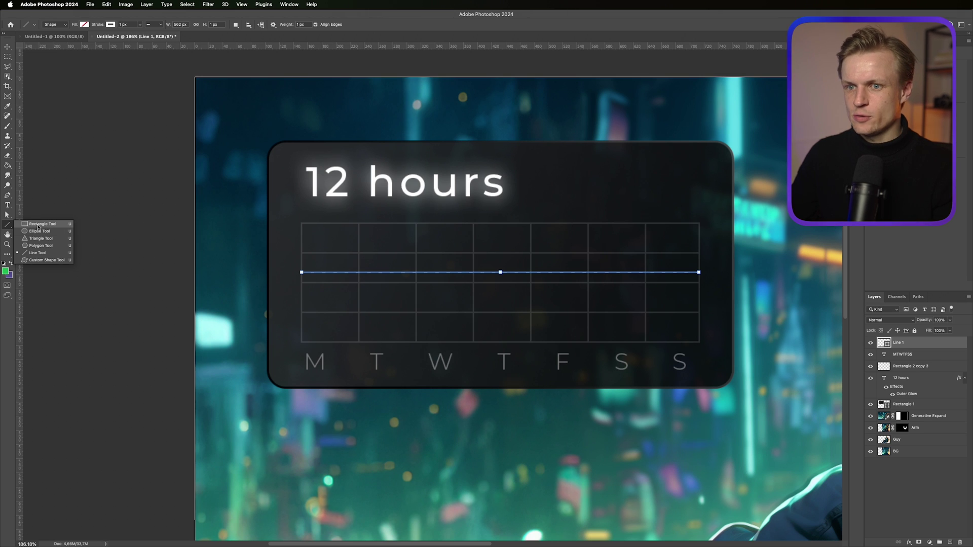
{"action": "left_click", "coordinate": [37, 225]}
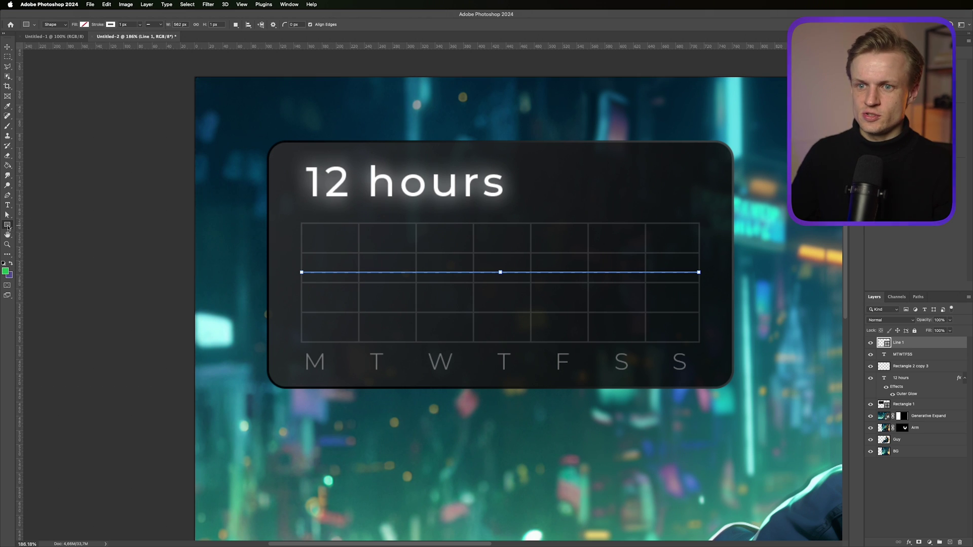
{"action": "left_click", "coordinate": [15, 227]}
{"action": "left_click", "coordinate": [28, 225]}
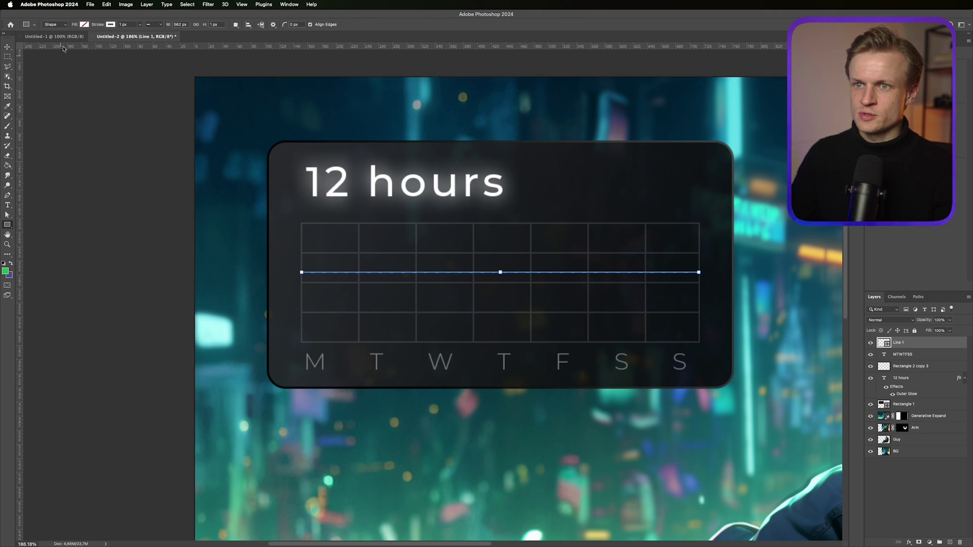
{"action": "left_click", "coordinate": [84, 24]}
{"action": "left_click", "coordinate": [66, 40]}
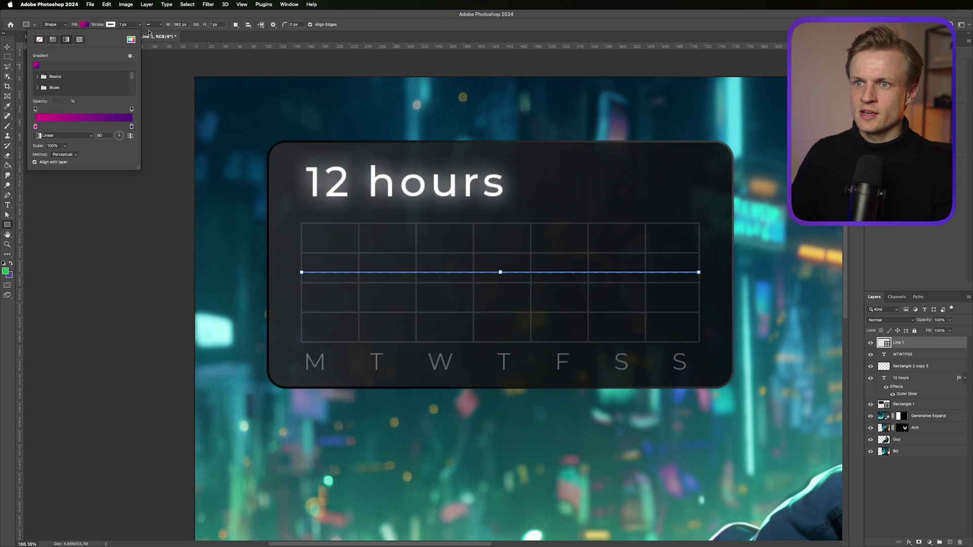
{"action": "left_click", "coordinate": [110, 25]}
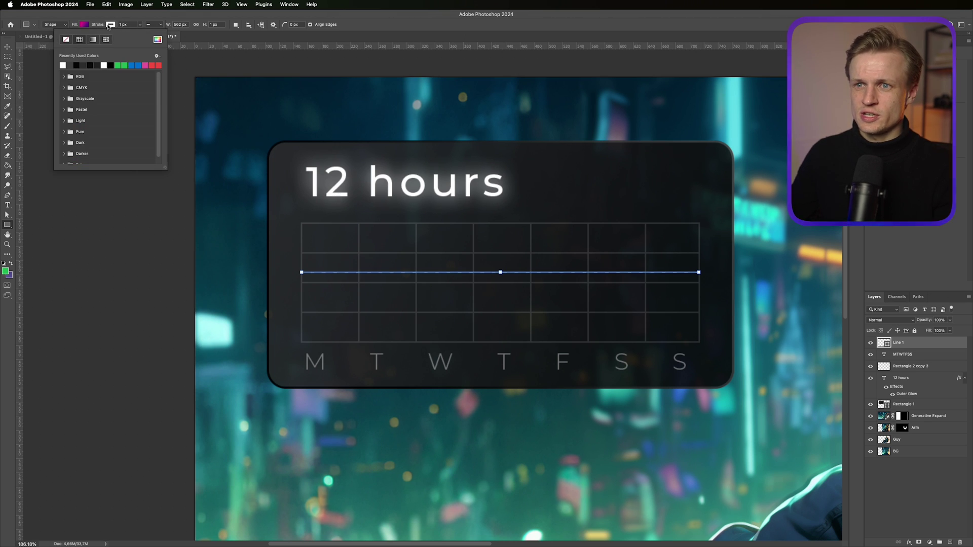
{"action": "left_click", "coordinate": [65, 40]}
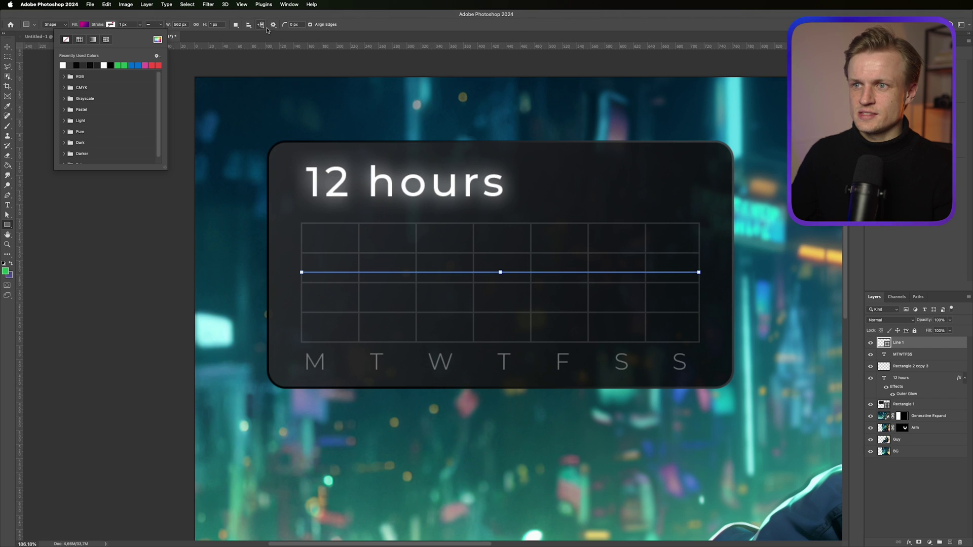
{"action": "left_click", "coordinate": [294, 24]}
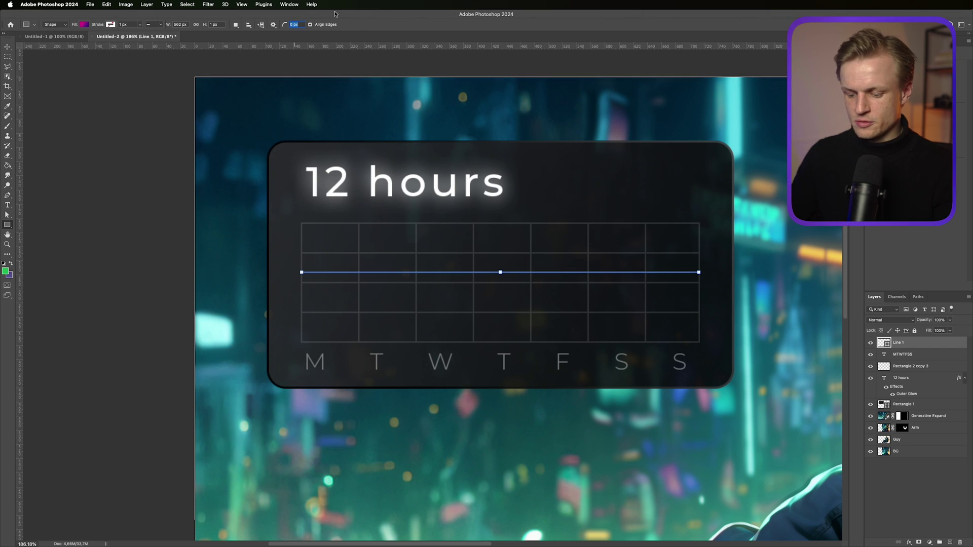
{"action": "type", "text": "4"}
{"action": "key", "text": "Return"}
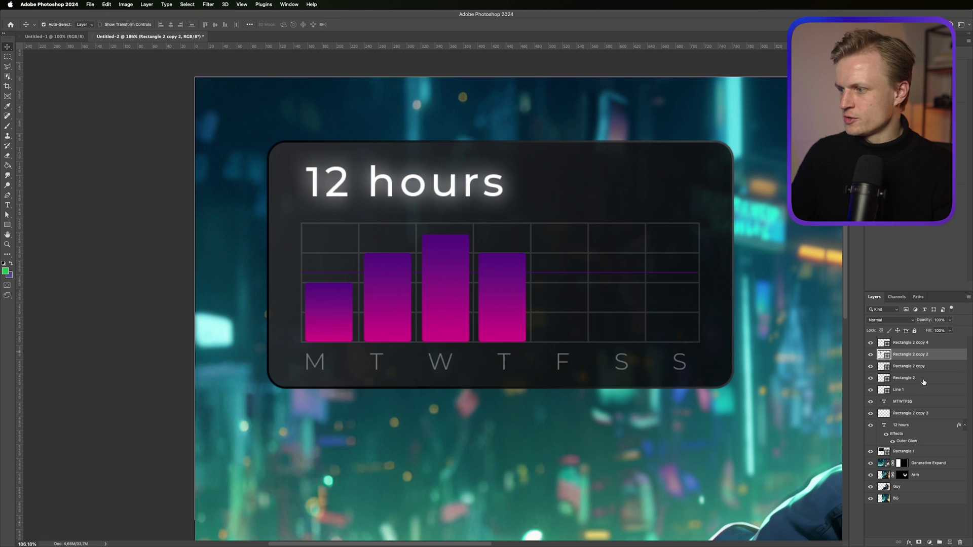
Convert the Monday to Wednesday bar layers into one smart object
{"action": "left_click", "coordinate": [915, 378], "text": "shift"}
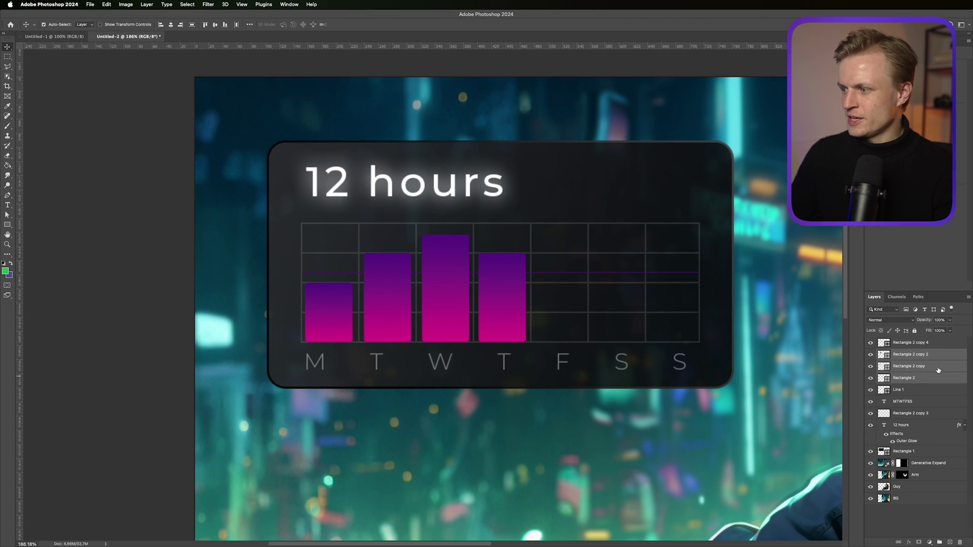
{"action": "right_click", "coordinate": [937, 370]}
{"action": "left_click", "coordinate": [959, 233]}
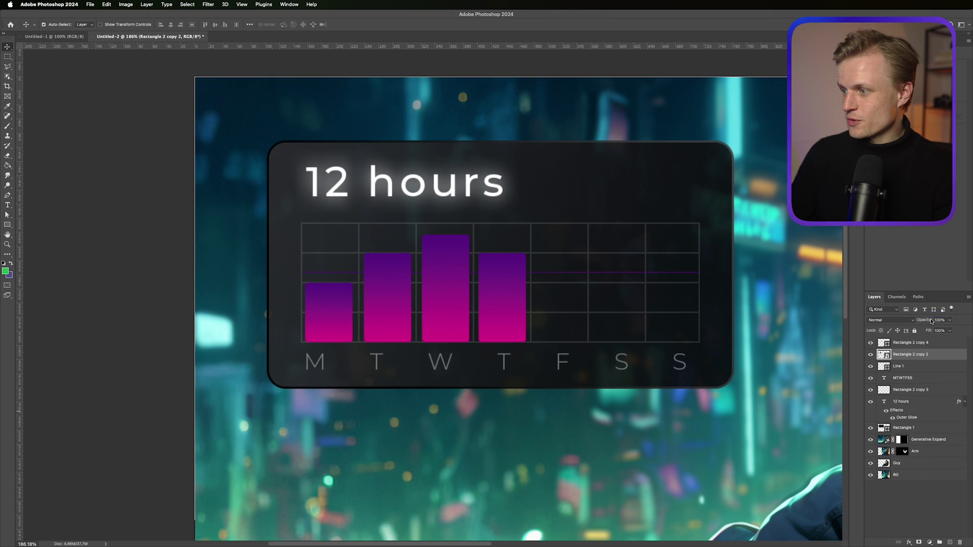
Darken those bars with a clipped Brightness/Contrast adjustment at about -93 brightness
{"action": "left_click", "coordinate": [930, 542]}
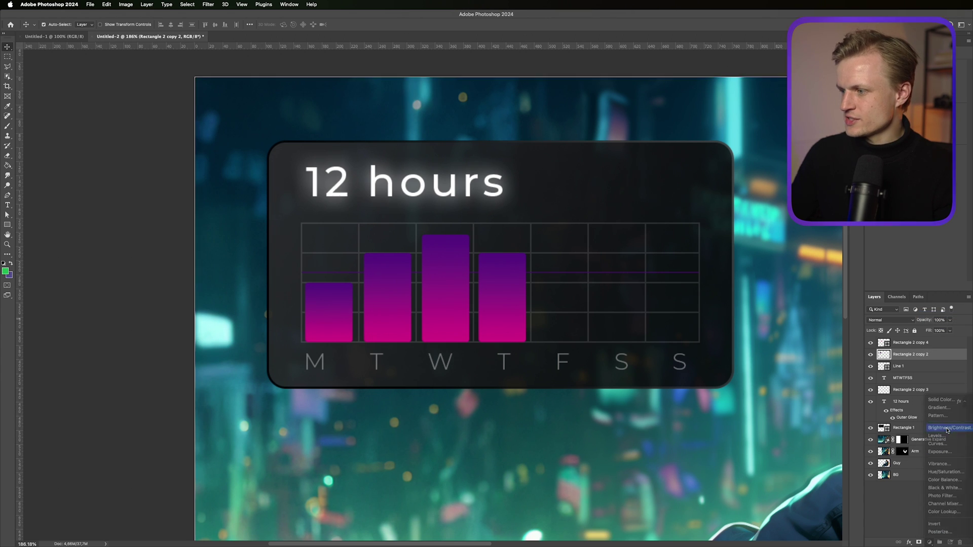
{"action": "left_click", "coordinate": [947, 429]}
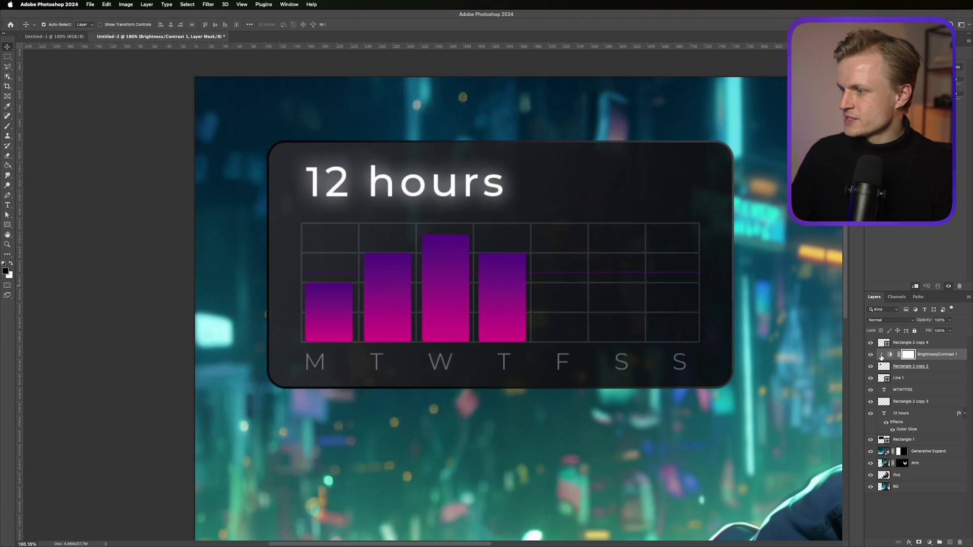
{"action": "left_click_drag", "start_coordinate": [916, 87], "coordinate": [868, 88]}
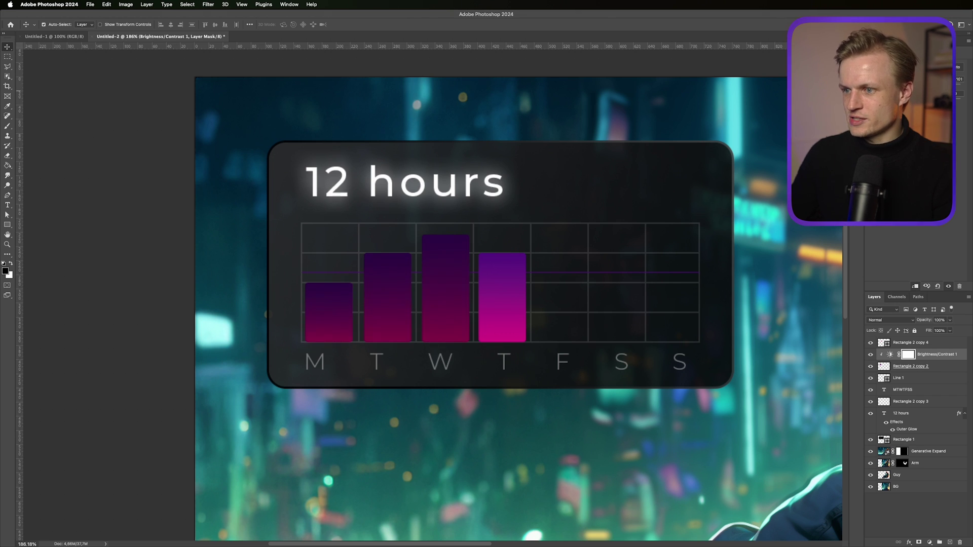
{"action": "left_click", "coordinate": [948, 343]}
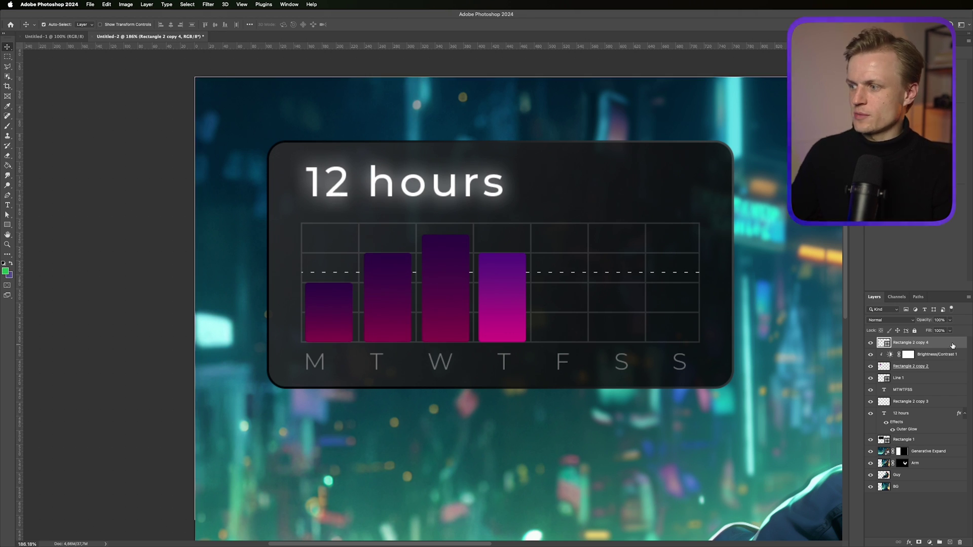
Add an Outer Glow to Thursday's bar, its colour sampled from the bar's purple
{"action": "double_click", "coordinate": [956, 343]}
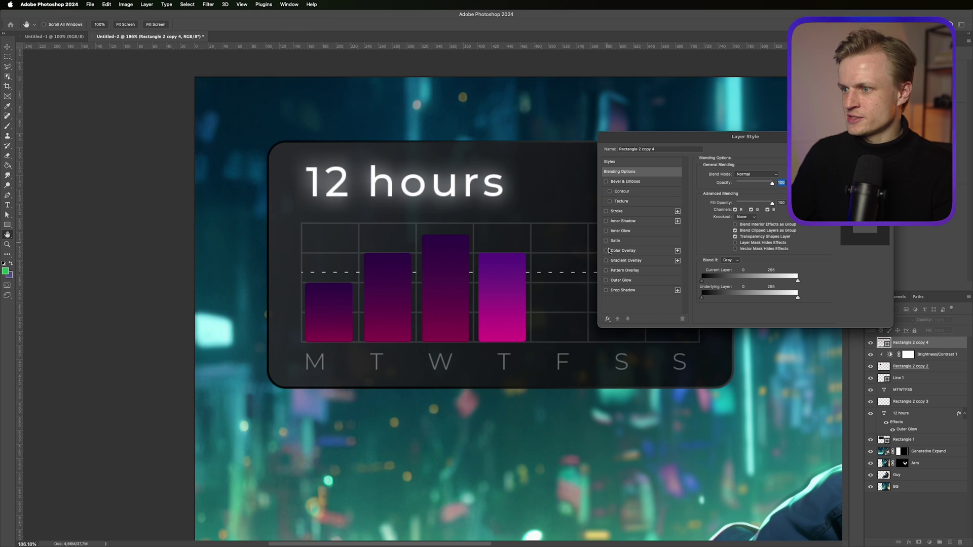
{"action": "left_click", "coordinate": [606, 281]}
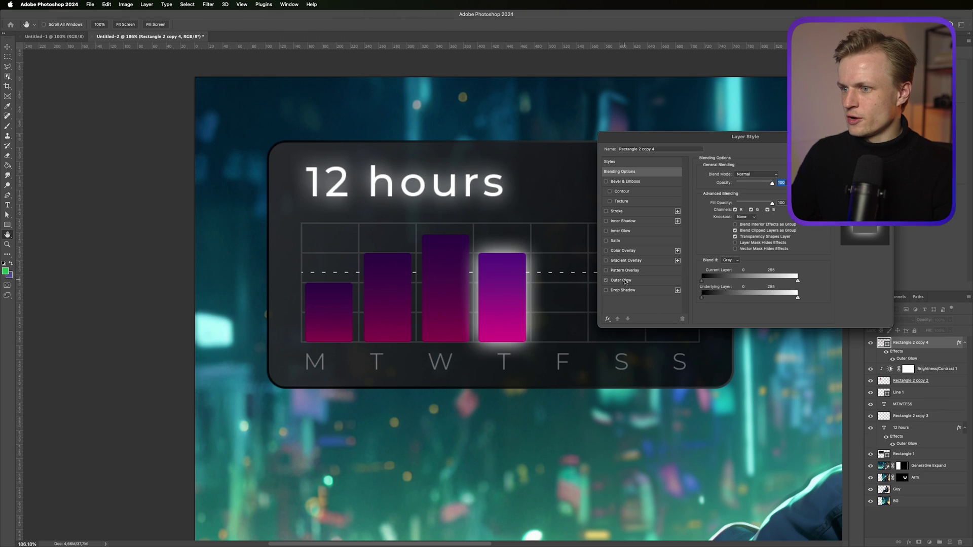
{"action": "left_click", "coordinate": [622, 280]}
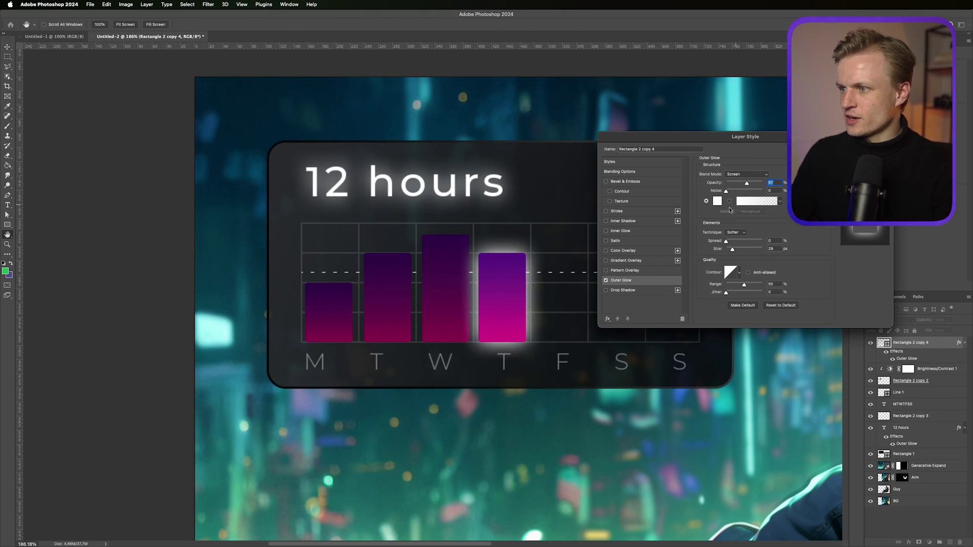
{"action": "left_click", "coordinate": [717, 201]}
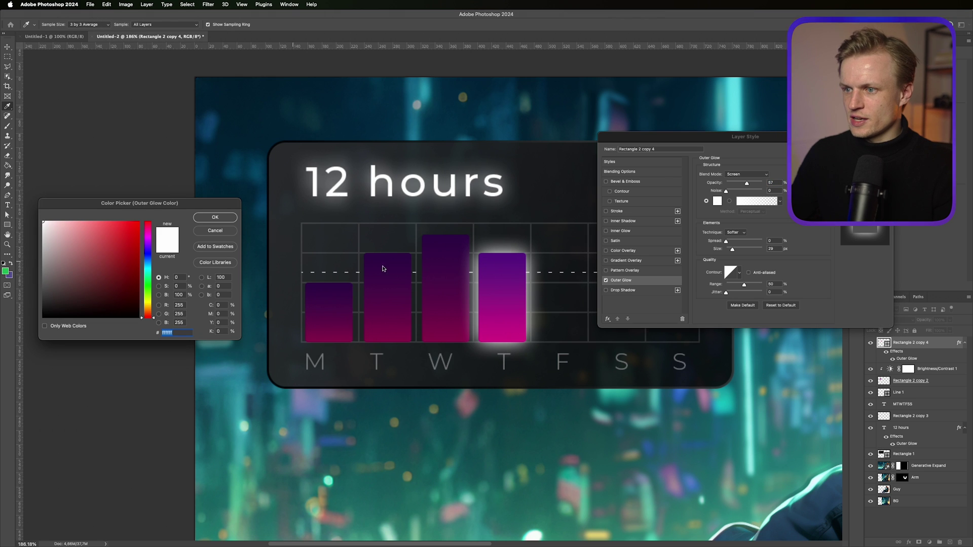
{"action": "left_click", "coordinate": [508, 273]}
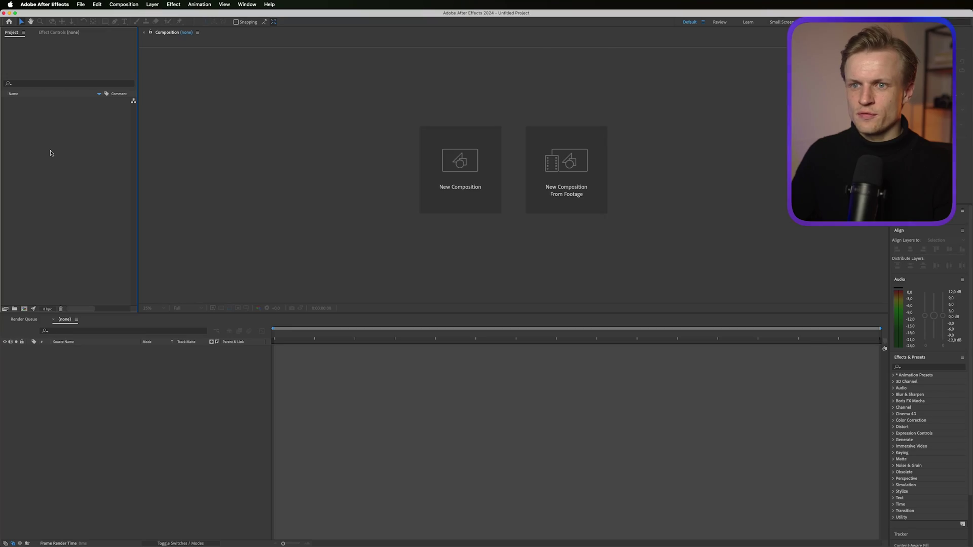
Import ai.psd as a Composition - Retain Layer Sizes, keeping layer styles editable
{"action": "double_click", "coordinate": [18, 176]}
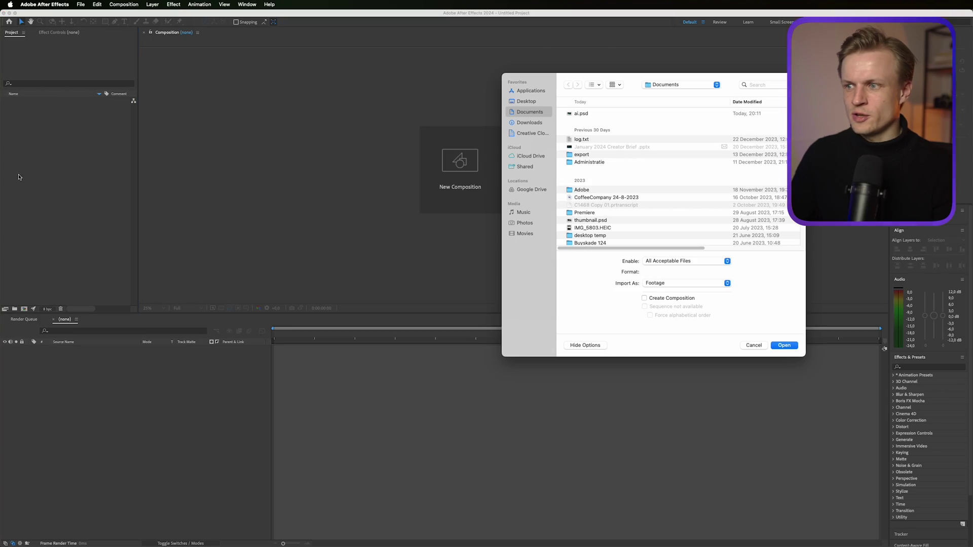
{"action": "left_click", "coordinate": [580, 113]}
{"action": "left_click", "coordinate": [680, 282]}
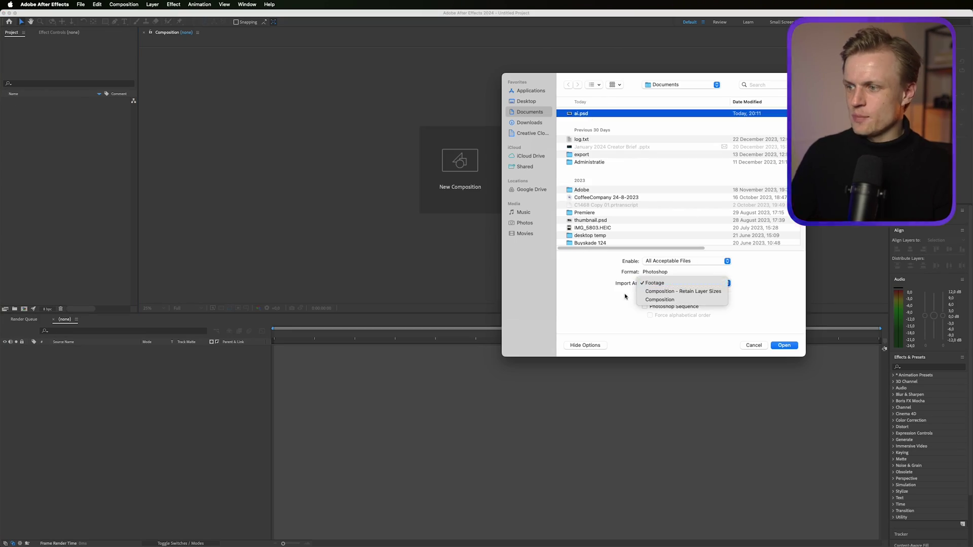
{"action": "left_click", "coordinate": [657, 292]}
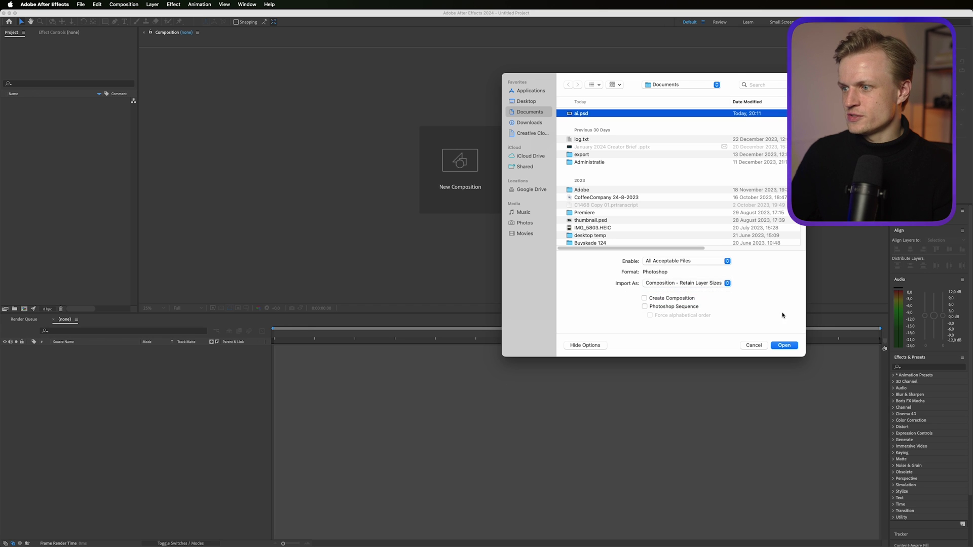
{"action": "left_click", "coordinate": [783, 345]}
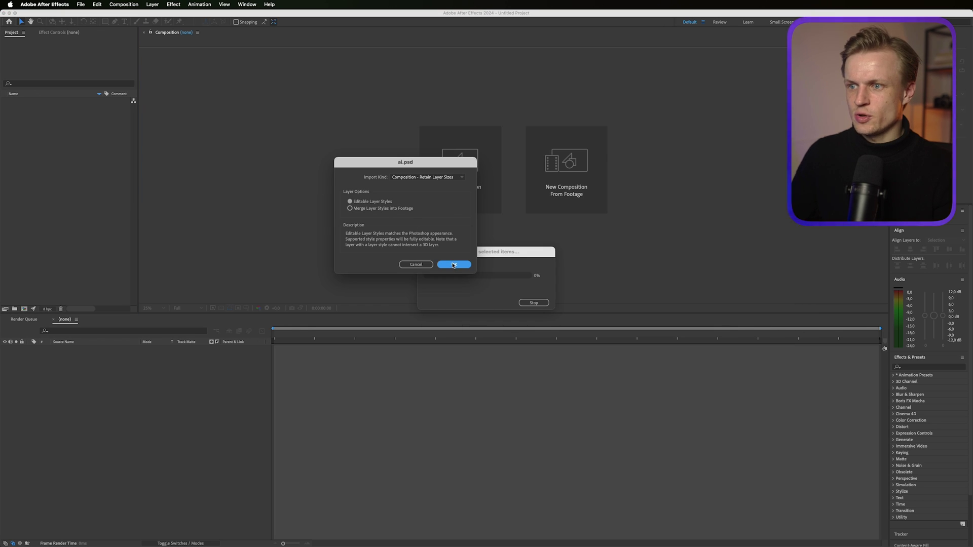
{"action": "left_click", "coordinate": [454, 265]}
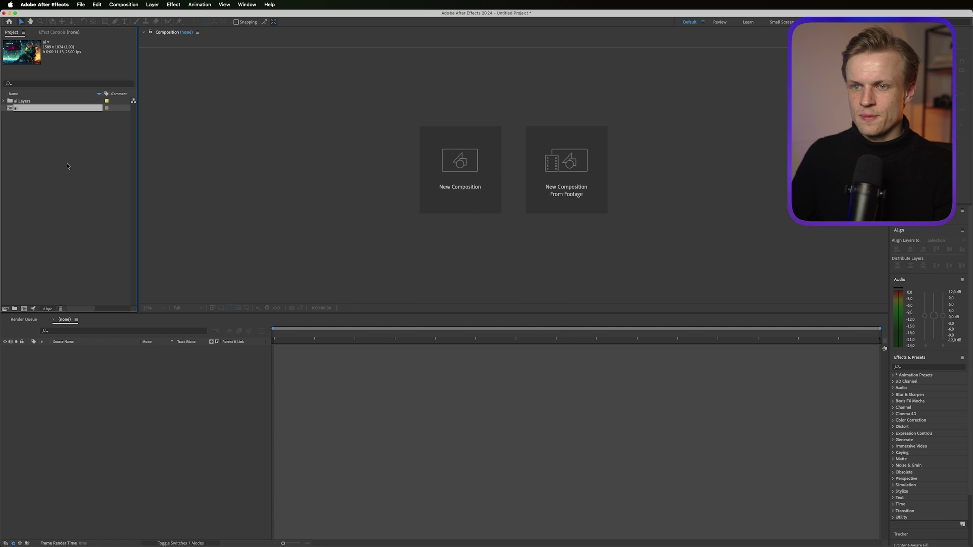
Create a new UHD 4K composition, Comp 1
{"action": "double_click", "coordinate": [20, 109]}
{"action": "left_click", "coordinate": [130, 4]}
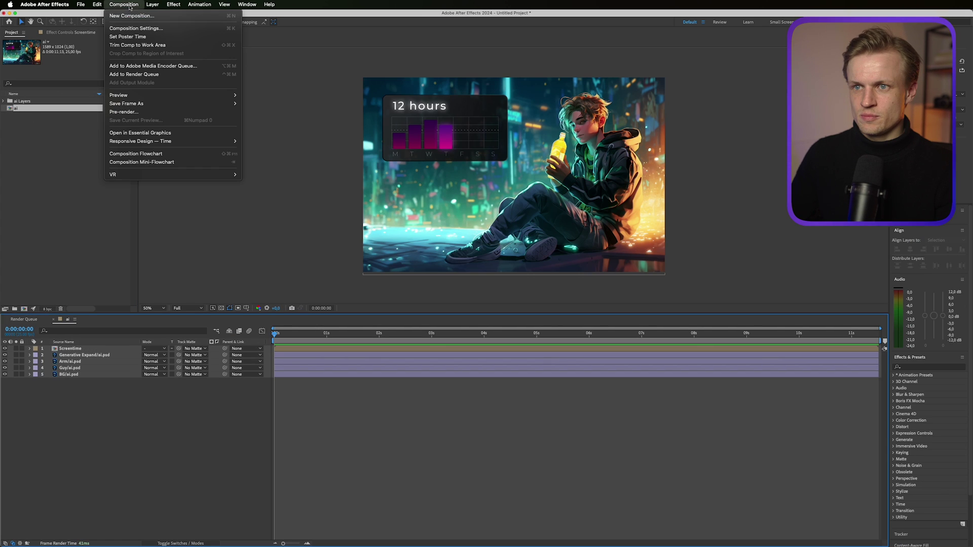
{"action": "left_click", "coordinate": [132, 15]}
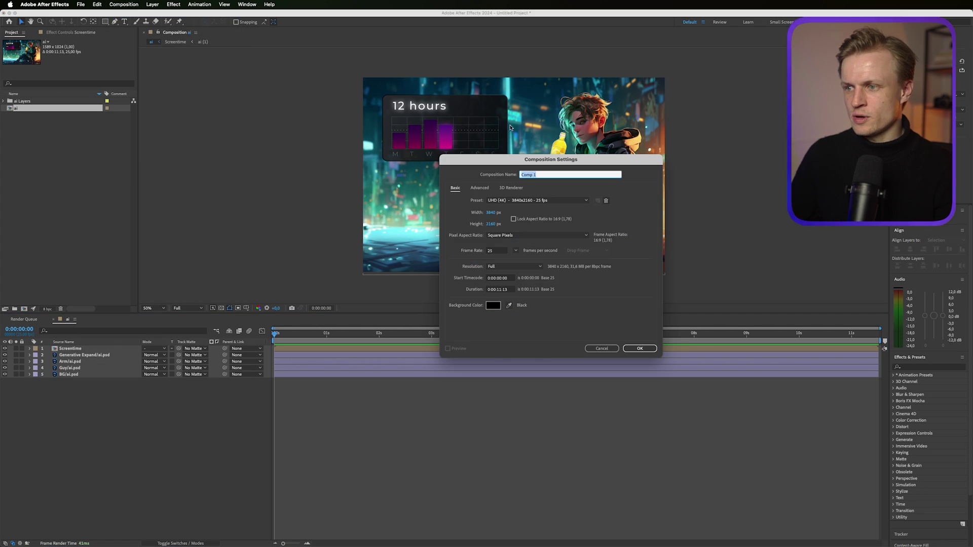
{"action": "left_click", "coordinate": [640, 349]}
Copy all five artwork layers from the ai composition into Comp 1
{"action": "left_click", "coordinate": [67, 319]}
{"action": "key", "text": "ctrl+a"}
{"action": "key", "text": "ctrl+c"}
{"action": "left_click", "coordinate": [104, 319]}
{"action": "key", "text": "ctrl+v"}
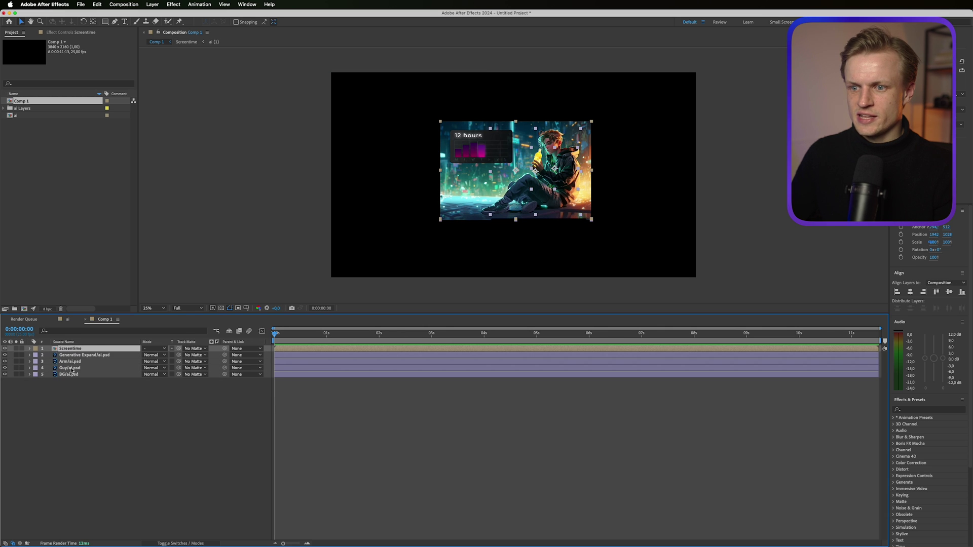
Parent the four upper layers to BG and scale BG up to fill the frame
{"action": "left_click", "coordinate": [71, 368], "text": "shift"}
{"action": "left_click_drag", "start_coordinate": [225, 368], "coordinate": [75, 375]}
{"action": "left_click", "coordinate": [76, 376]}
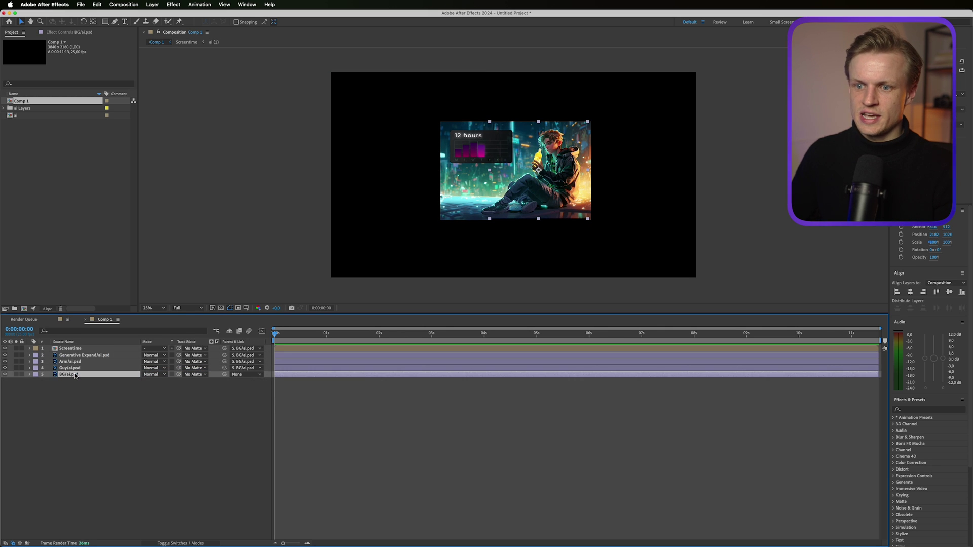
{"action": "key", "text": "s"}
{"action": "left_click_drag", "start_coordinate": [174, 380], "coordinate": [219, 381]}
{"action": "left_click_drag", "start_coordinate": [609, 239], "coordinate": [633, 243]}
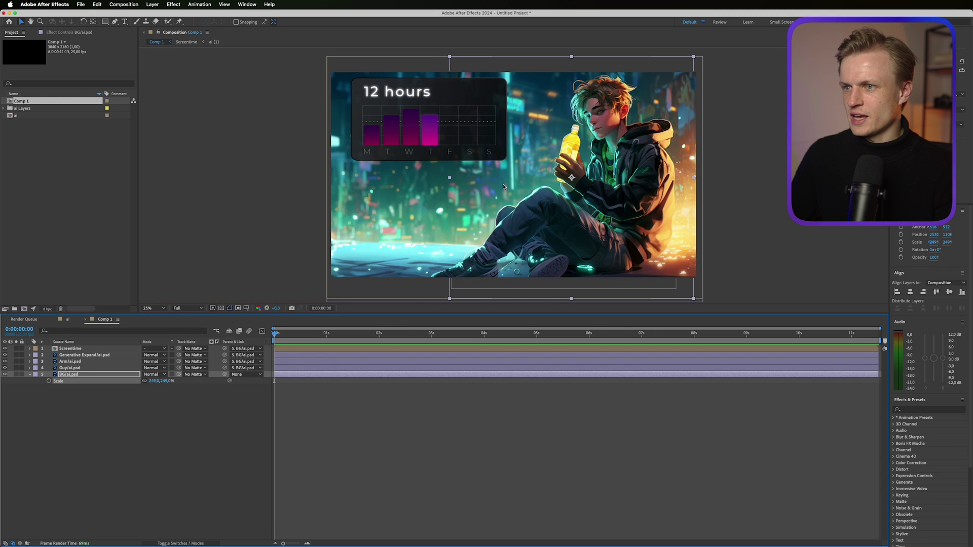
{"action": "left_click_drag", "start_coordinate": [500, 186], "coordinate": [501, 190]}
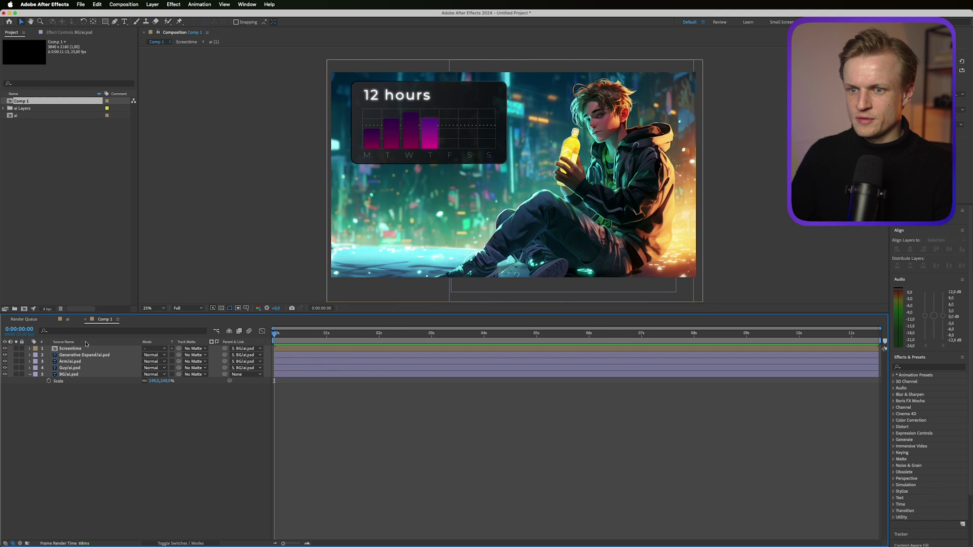
Make Screentime a 3D layer, rotate it on Y, and enable Collapse Transformations
{"action": "left_click", "coordinate": [77, 349]}
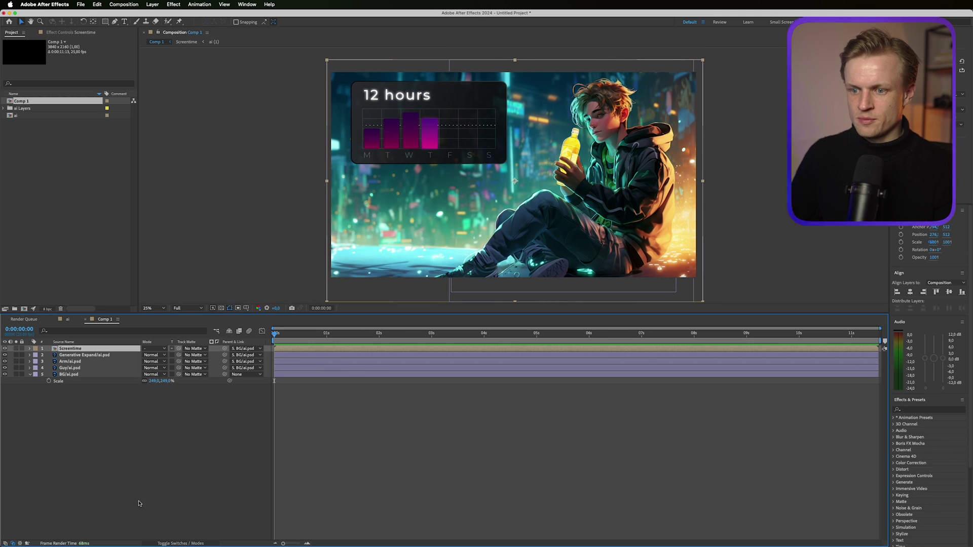
{"action": "left_click", "coordinate": [181, 543]}
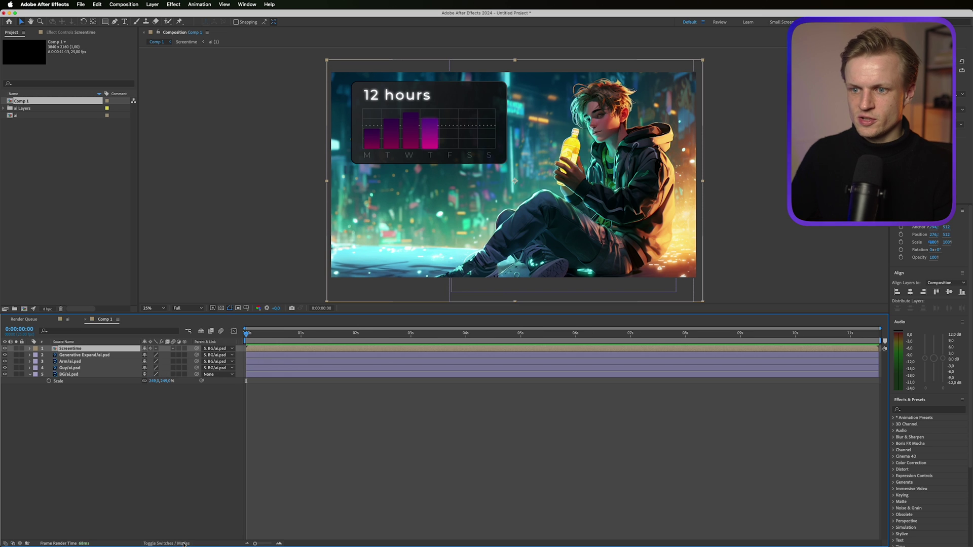
{"action": "left_click", "coordinate": [183, 349]}
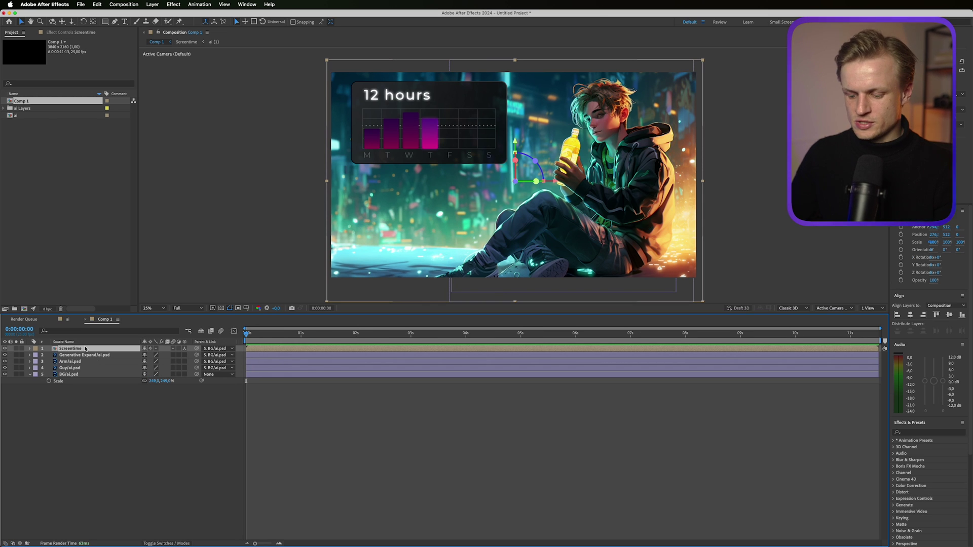
{"action": "key", "text": "r"}
{"action": "left_click_drag", "start_coordinate": [153, 368], "coordinate": [150, 369]}
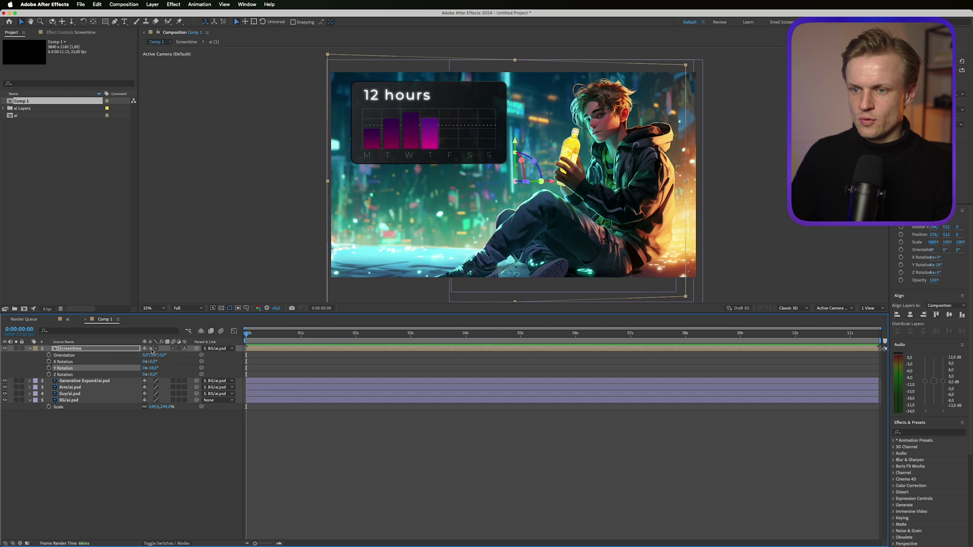
{"action": "left_click", "coordinate": [151, 350]}
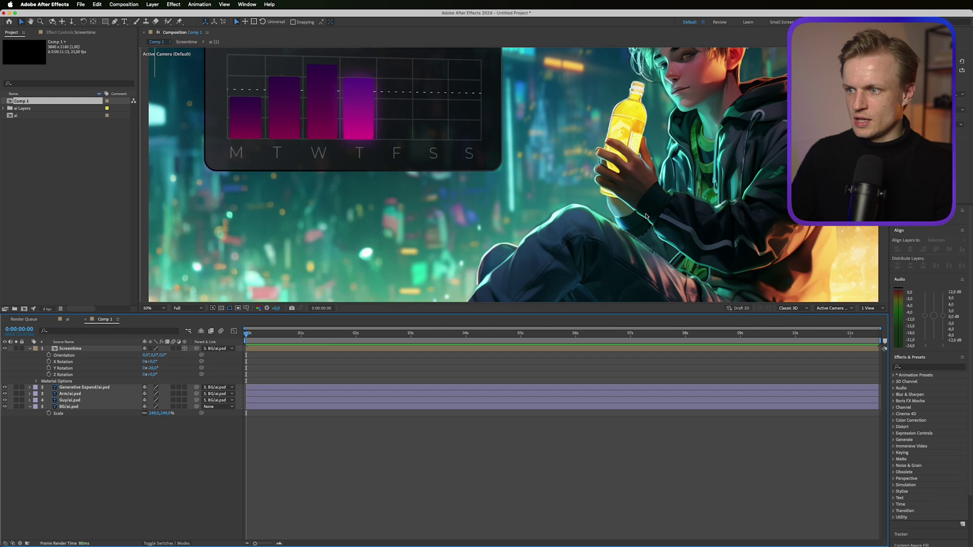
Place a Puppet pin on the Arm layer's hand, creating its puppet mesh
{"action": "left_click_drag", "start_coordinate": [658, 192], "coordinate": [340, 246]}
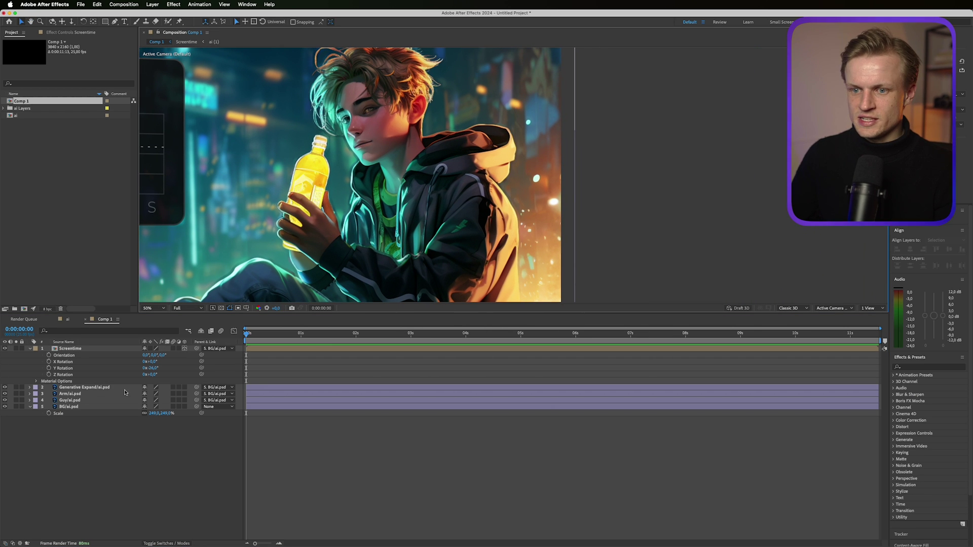
{"action": "left_click", "coordinate": [66, 396]}
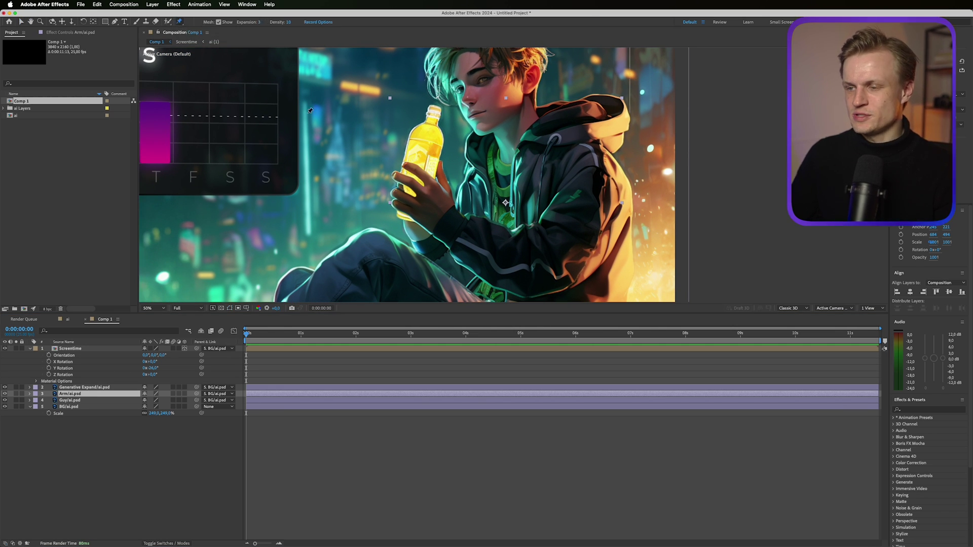
{"action": "left_click_drag", "start_coordinate": [504, 208], "coordinate": [471, 202]}
{"action": "key", "text": "ctrl+p"}
{"action": "left_click", "coordinate": [392, 185]}
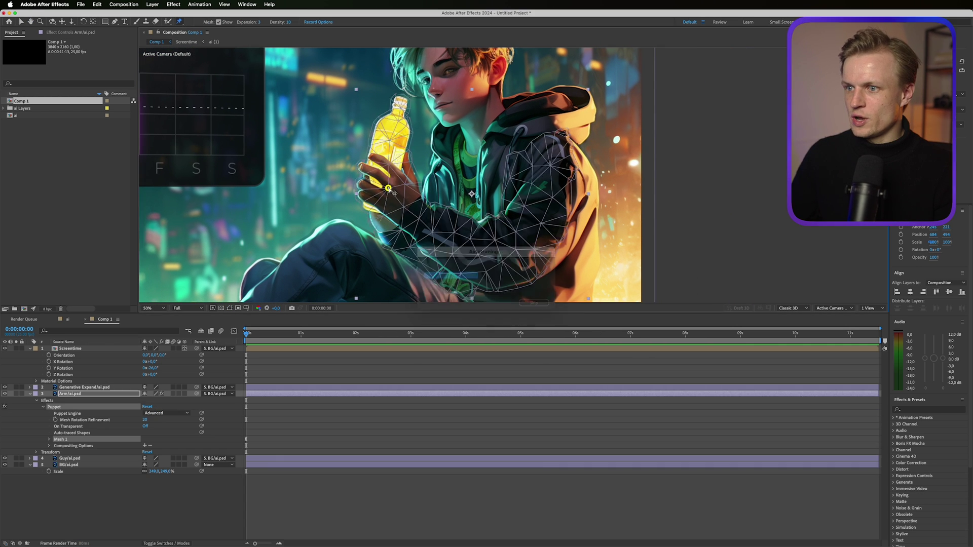
{"action": "scroll", "coordinate": [553, 256], "scroll_direction": "up", "scroll_amount": 3}
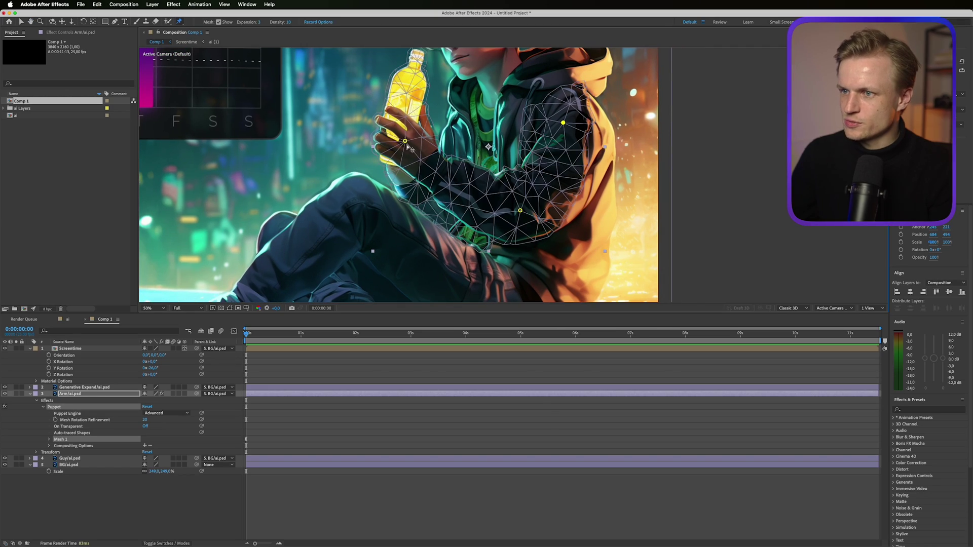
{"action": "left_click_drag", "start_coordinate": [407, 140], "coordinate": [416, 138]}
{"action": "key", "text": "super+z"}
Keyframe the hand pin raised at a later time, then return to the start
{"action": "left_click_drag", "start_coordinate": [374, 252], "coordinate": [345, 323]}
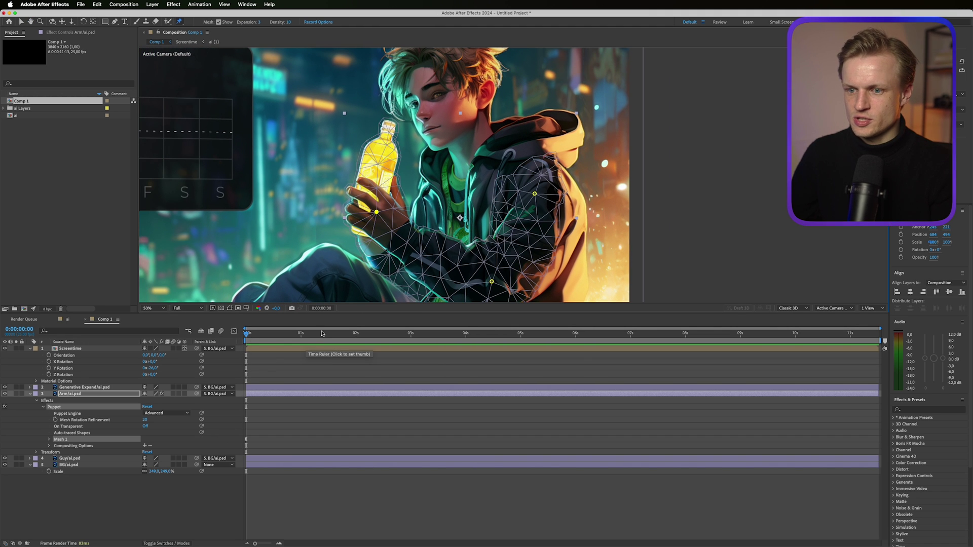
{"action": "left_click_drag", "start_coordinate": [246, 344], "coordinate": [300, 336]}
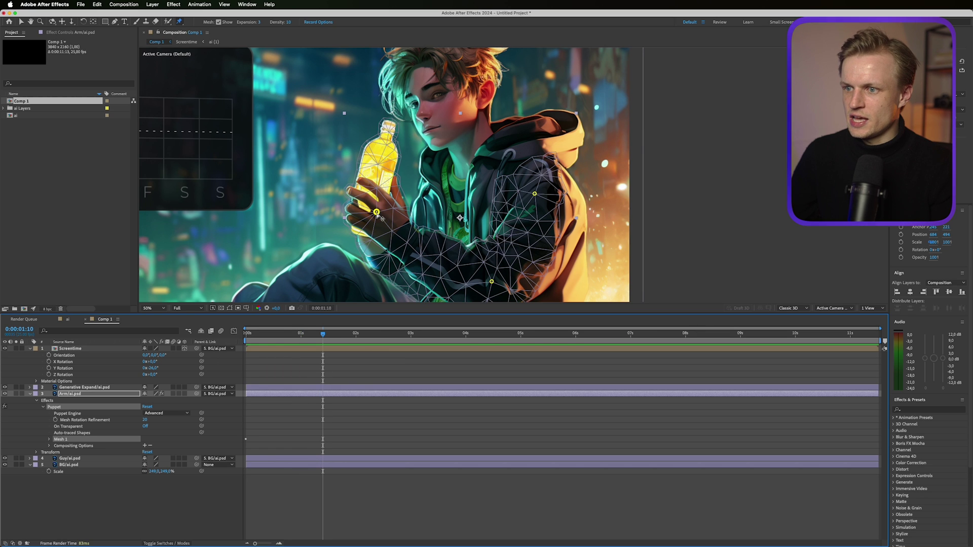
{"action": "left_click_drag", "start_coordinate": [376, 213], "coordinate": [391, 210]}
{"action": "left_click_drag", "start_coordinate": [323, 334], "coordinate": [244, 346]}
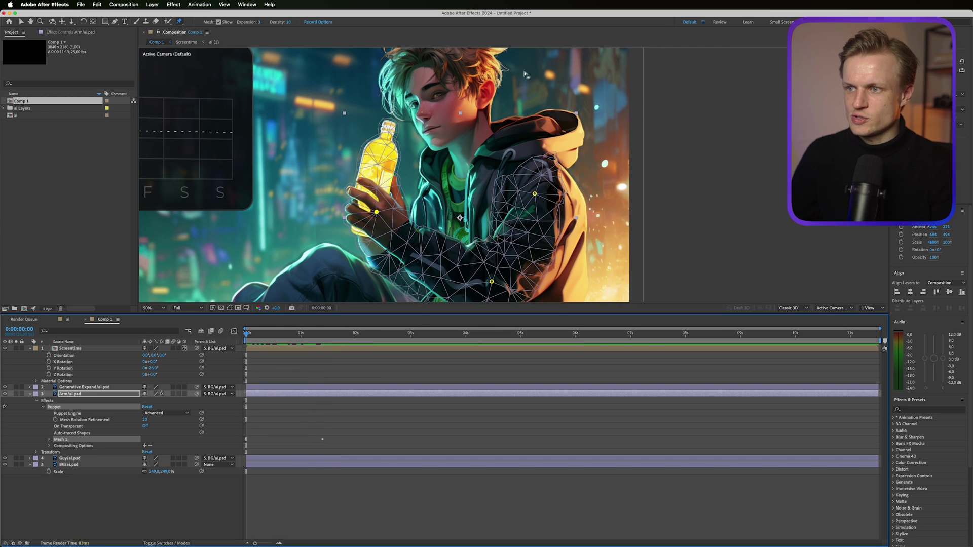
{"action": "key", "text": "space"}
{"action": "left_click_drag", "start_coordinate": [412, 140], "coordinate": [430, 183]}
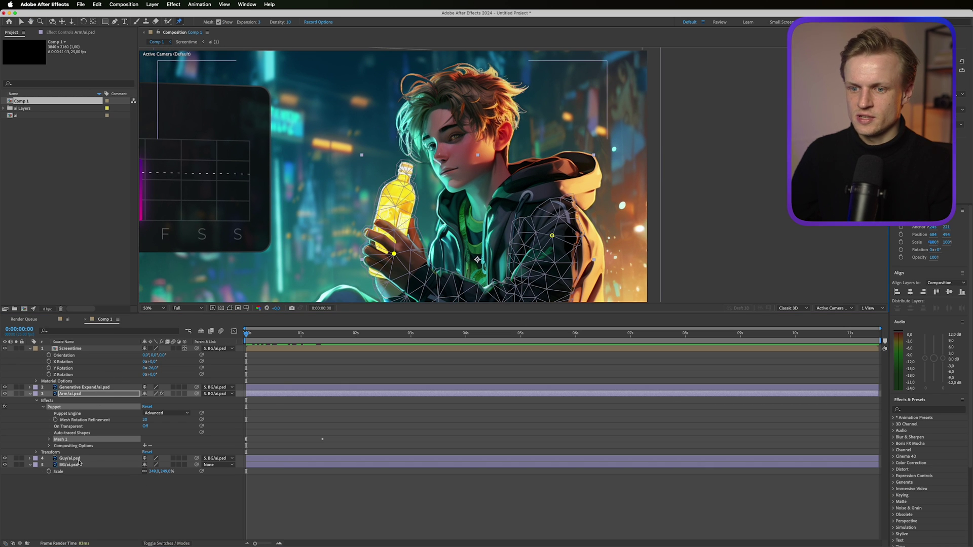
Pin the Guy layer's face and knee, building its puppet mesh
{"action": "left_click", "coordinate": [67, 459]}
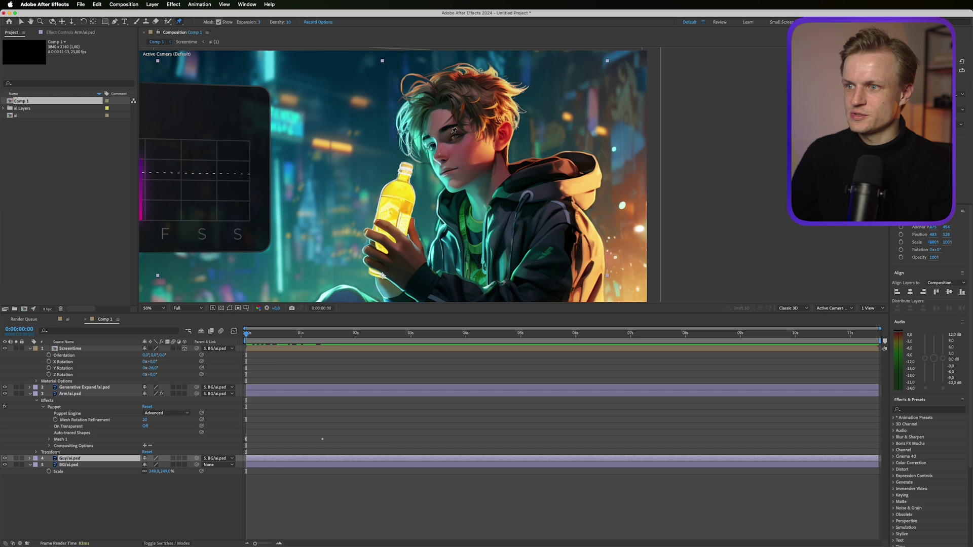
{"action": "left_click", "coordinate": [458, 131]}
{"action": "scroll", "coordinate": [462, 140], "scroll_direction": "down", "scroll_amount": 5}
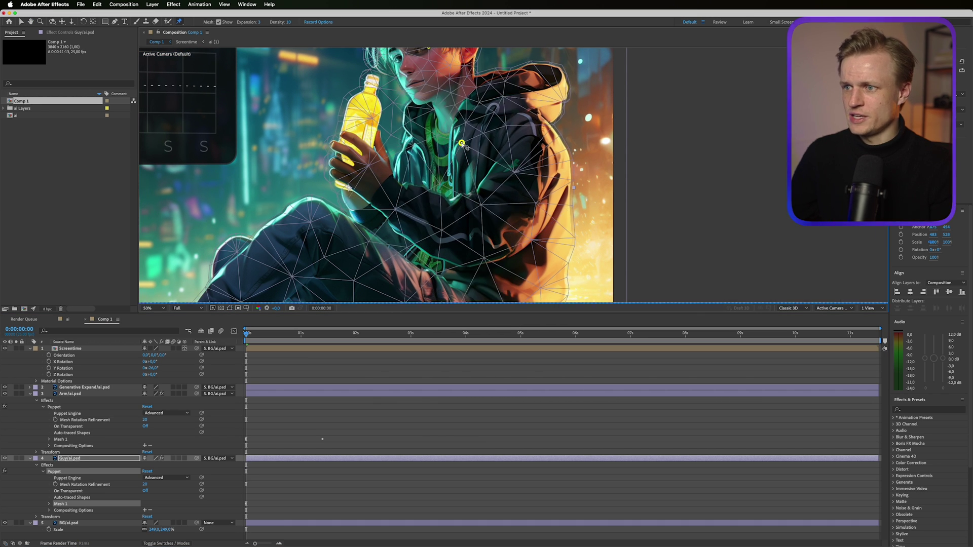
{"action": "scroll", "coordinate": [464, 151], "scroll_direction": "up", "scroll_amount": 5}
{"action": "left_click_drag", "start_coordinate": [456, 124], "coordinate": [452, 122]}
{"action": "key", "text": "super+z"}
{"action": "left_click_drag", "start_coordinate": [404, 245], "coordinate": [429, 74]}
{"action": "key", "text": "super+p"}
{"action": "left_click", "coordinate": [342, 183]}
{"action": "mouse_move", "coordinate": [423, 143]}
{"action": "left_mouse_down"}
{"action": "mouse_move", "coordinate": [425, 136]}
{"action": "mouse_move", "coordinate": [442, 146]}
{"action": "left_mouse_up"}
{"action": "scroll", "coordinate": [427, 136], "scroll_direction": "up", "scroll_amount": 5}
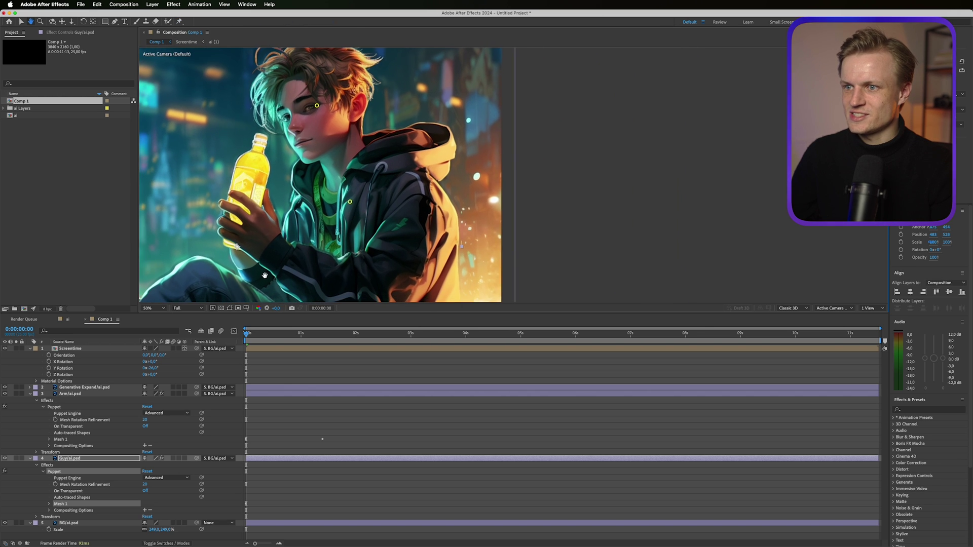
{"action": "scroll", "coordinate": [427, 135], "scroll_direction": "right", "scroll_amount": 3}
Set the Guy puppet mesh density to 2
{"action": "key", "text": "super+p"}
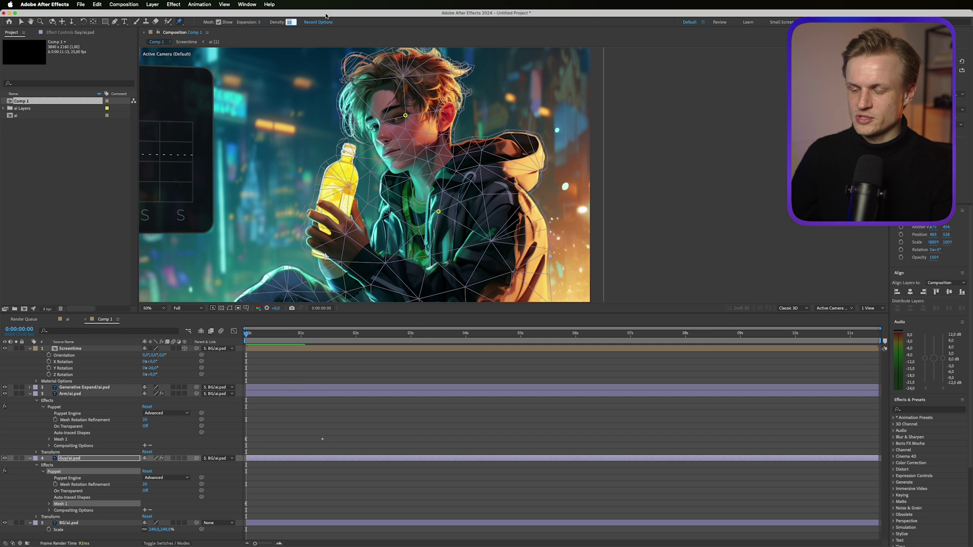
{"action": "type", "text": "2"}
{"action": "key", "text": "Return"}
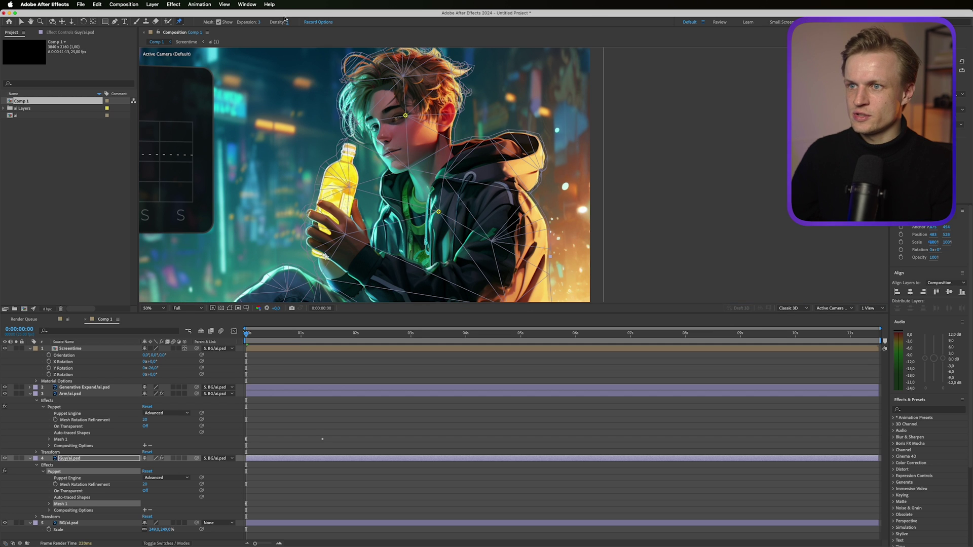
{"action": "scroll", "coordinate": [462, 189], "scroll_direction": "down", "scroll_amount": 5}
{"action": "scroll", "coordinate": [462, 189], "scroll_direction": "left", "scroll_amount": 3}
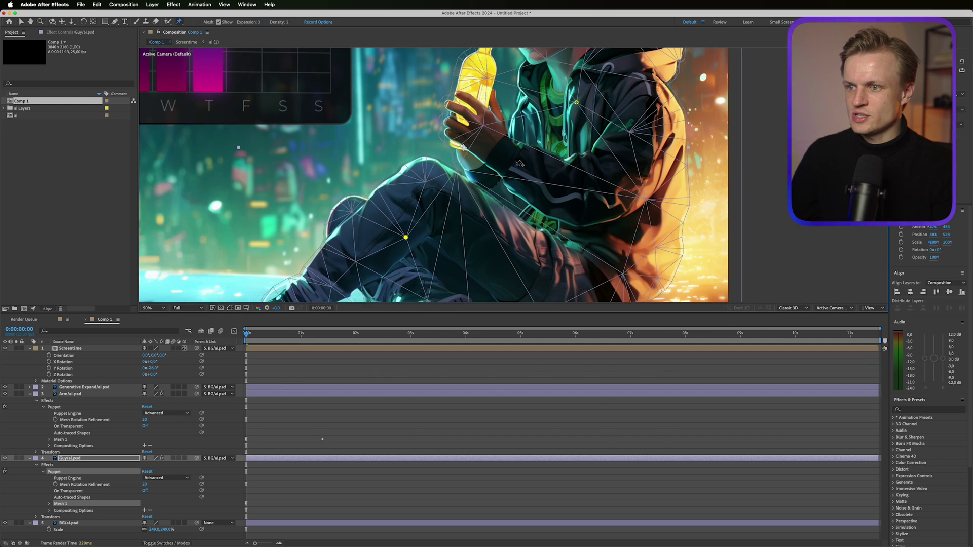
{"action": "scroll", "coordinate": [520, 163], "scroll_direction": "down", "scroll_amount": 2}
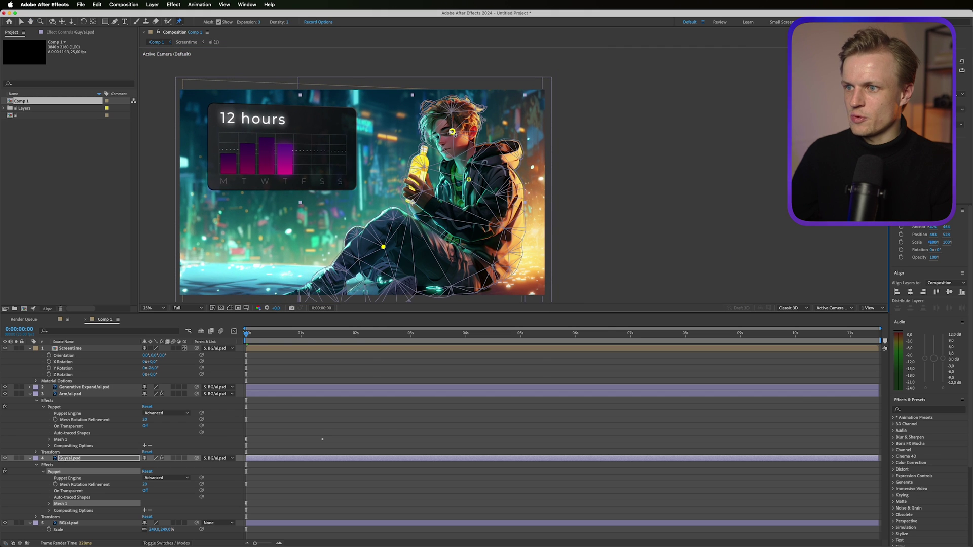
Tilt the boy's head further right with its puppet pin
{"action": "left_click_drag", "start_coordinate": [453, 131], "coordinate": [453, 132]}
{"action": "left_click_drag", "start_coordinate": [267, 336], "coordinate": [332, 339]}
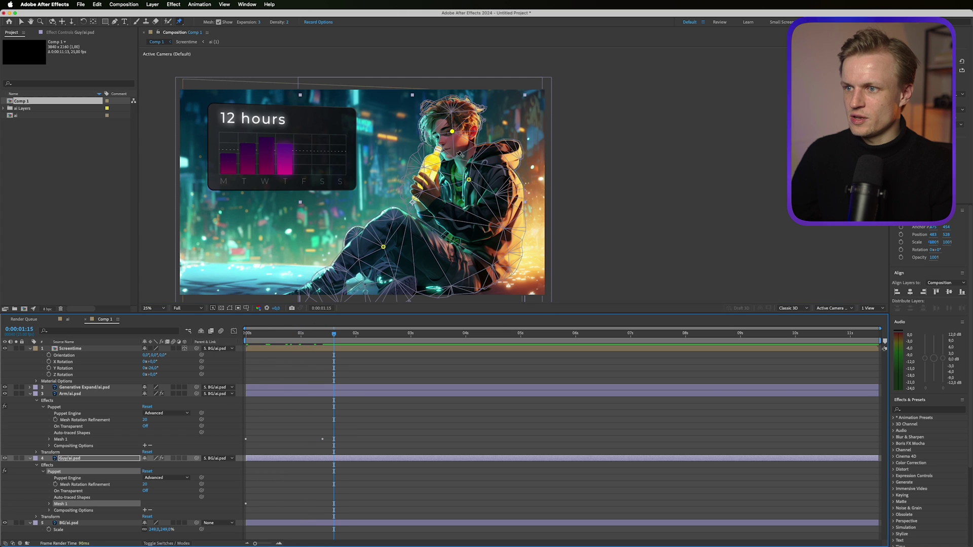
{"action": "left_click_drag", "start_coordinate": [453, 132], "coordinate": [468, 130]}
{"action": "mouse_move", "coordinate": [335, 337]}
{"action": "left_mouse_down"}
{"action": "mouse_move", "coordinate": [274, 338]}
{"action": "mouse_move", "coordinate": [334, 338]}
{"action": "left_mouse_up"}
Apply Easy Ease to the Puppet Pin 1 keyframes on the Guy and Arm layers
{"action": "left_click", "coordinate": [80, 458]}
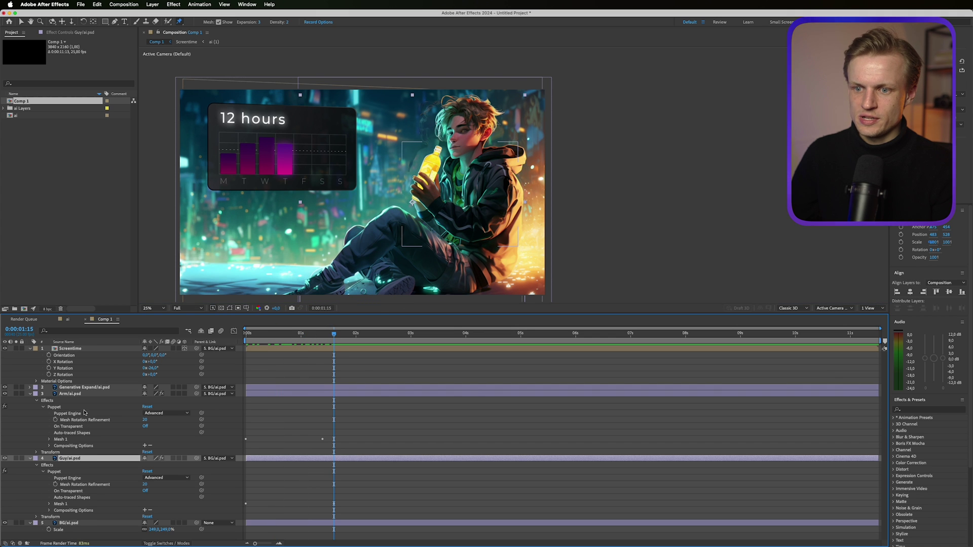
{"action": "left_click", "coordinate": [71, 393], "text": "shift"}
{"action": "key", "text": "u"}
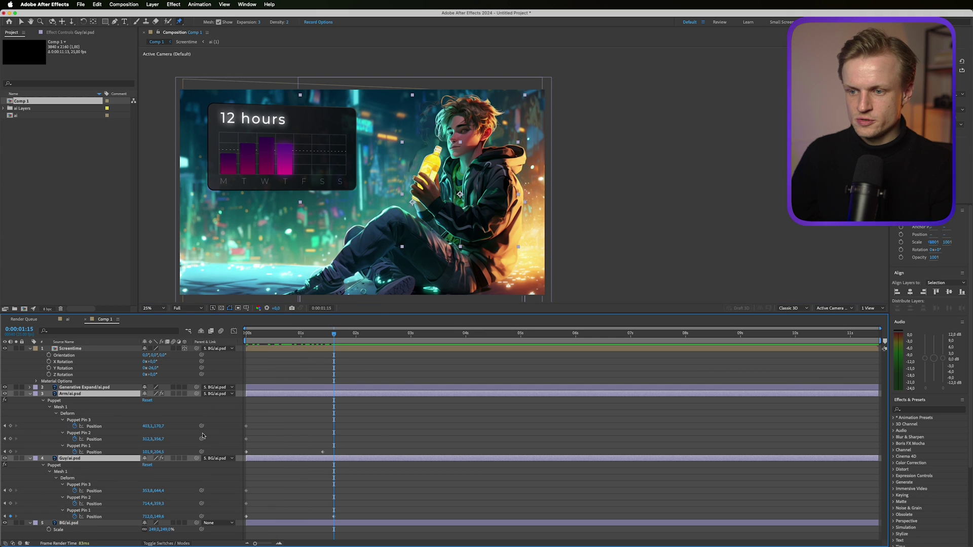
{"action": "left_click_drag", "start_coordinate": [396, 426], "coordinate": [319, 522]}
{"action": "right_click", "coordinate": [325, 452]}
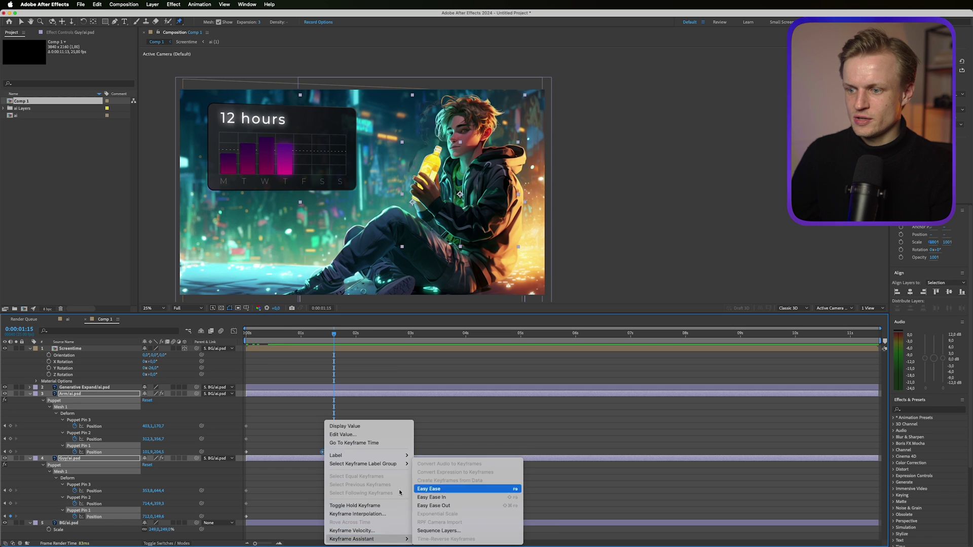
{"action": "mouse_move", "coordinate": [401, 539]}
{"action": "left_click", "coordinate": [446, 499]}
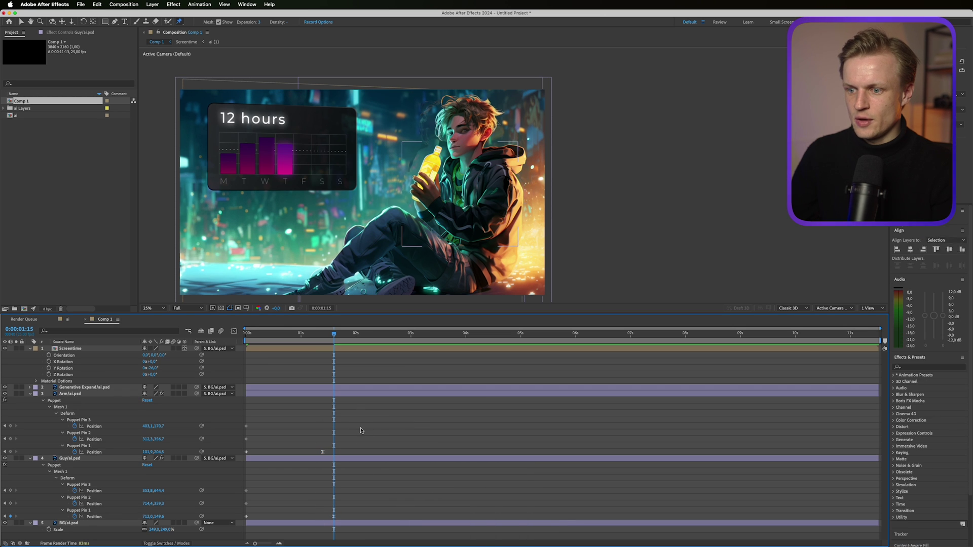
{"action": "left_click_drag", "start_coordinate": [324, 452], "coordinate": [334, 452]}
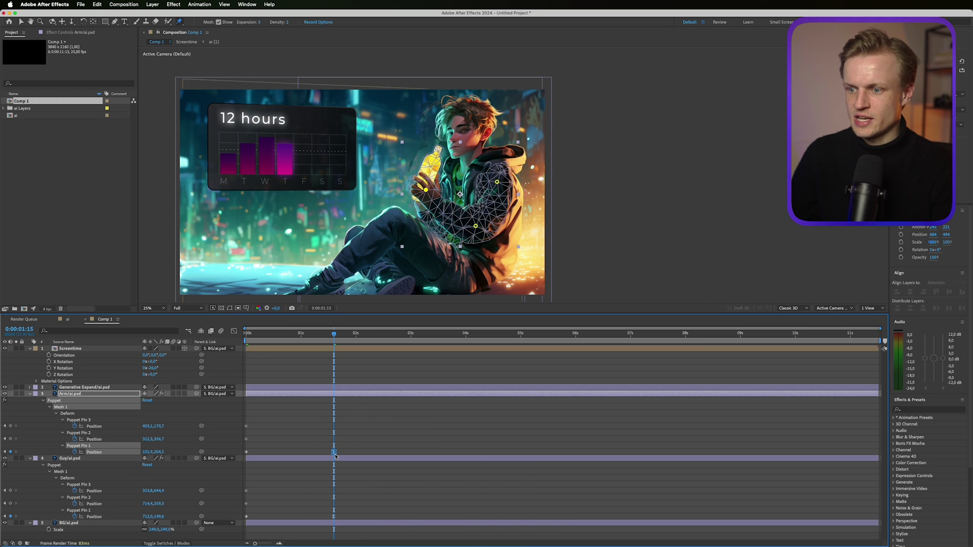
Show the Puppet Pin 1 keyframes' speed curves in the Graph Editor
{"action": "left_click", "coordinate": [234, 331]}
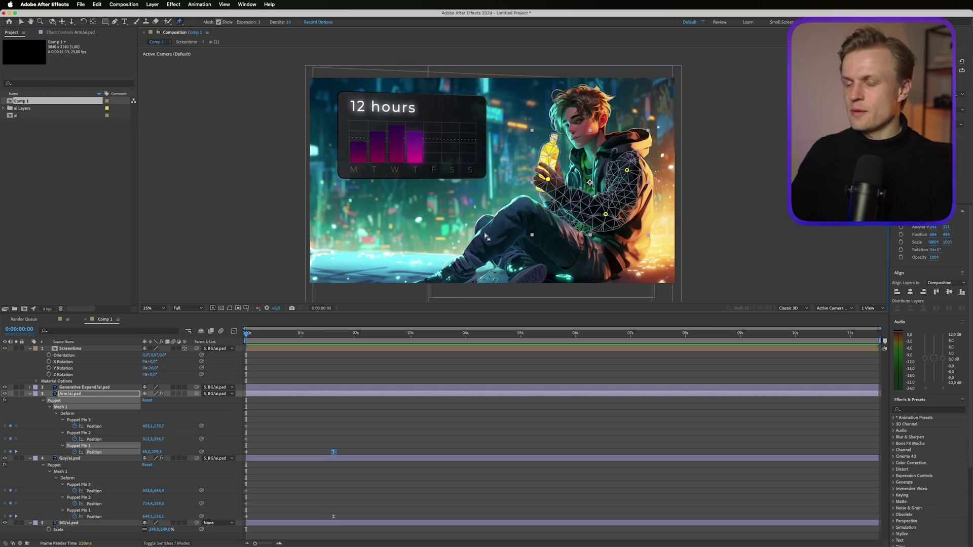
Keyframe Screentime's Position from Y 123.6 at 0s to its resting place near 1.3s
{"action": "key", "text": "h"}
{"action": "left_click_drag", "start_coordinate": [383, 127], "coordinate": [514, 211]}
{"action": "scroll", "coordinate": [519, 210], "scroll_direction": "up", "scroll_amount": 3}
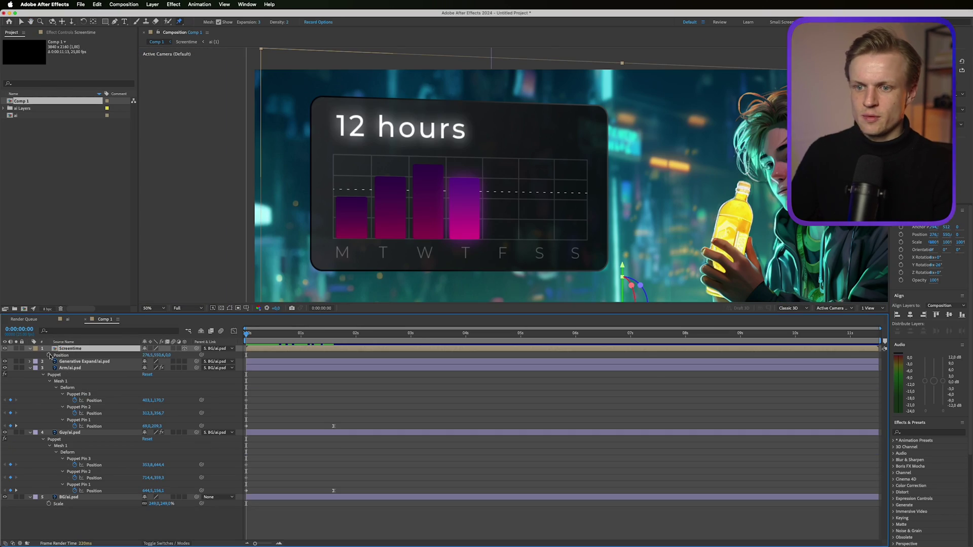
{"action": "left_click", "coordinate": [49, 356]}
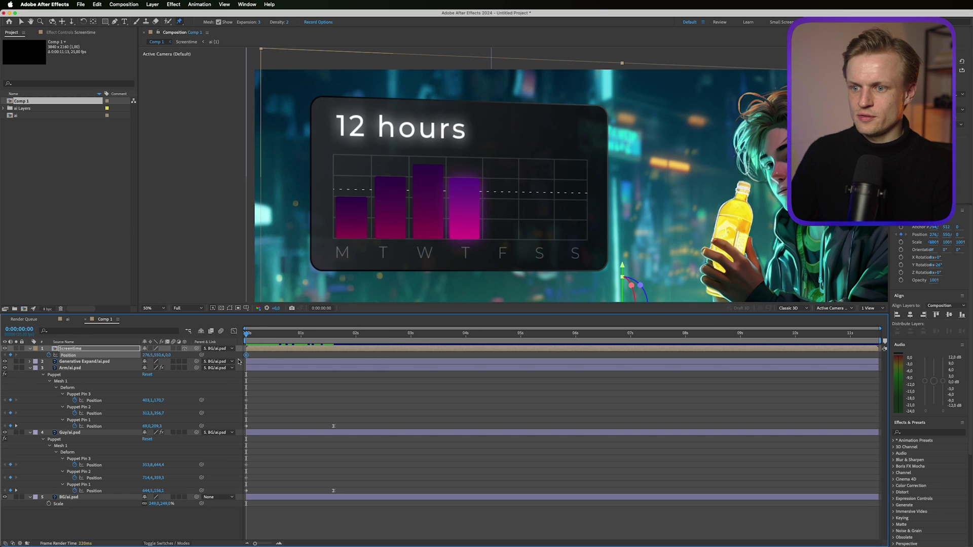
{"action": "left_click_drag", "start_coordinate": [248, 355], "coordinate": [318, 359]}
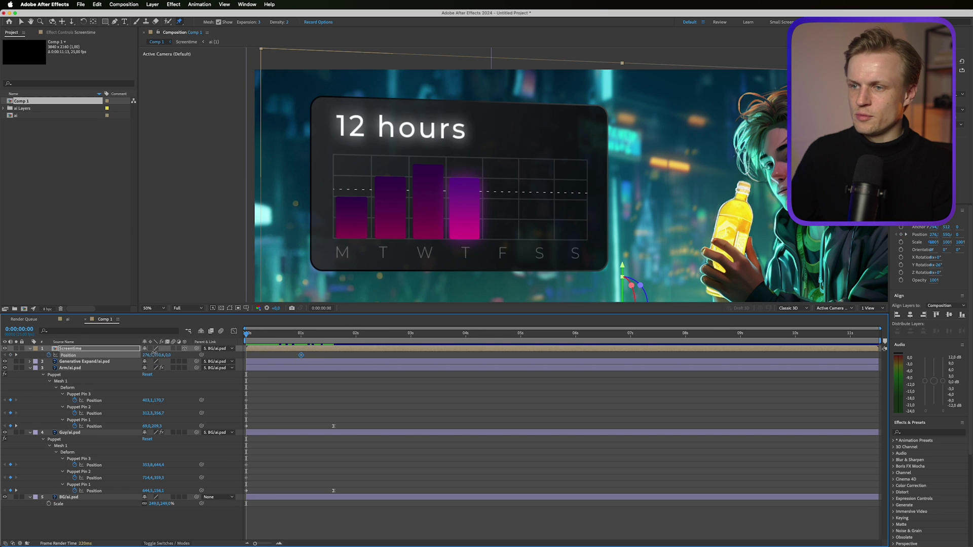
{"action": "left_click_drag", "start_coordinate": [154, 354], "coordinate": [2, 354]}
Easy Ease the Position keyframes, strengthen the ease-in in the Graph Editor, and preview
{"action": "right_click", "coordinate": [301, 356]}
{"action": "mouse_move", "coordinate": [349, 476]}
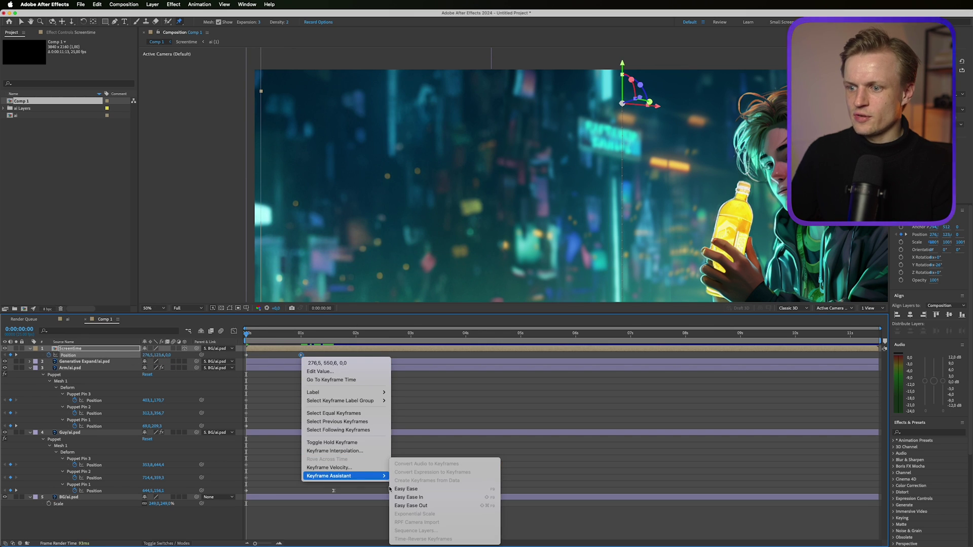
{"action": "left_click", "coordinate": [406, 489]}
{"action": "left_click", "coordinate": [233, 331]}
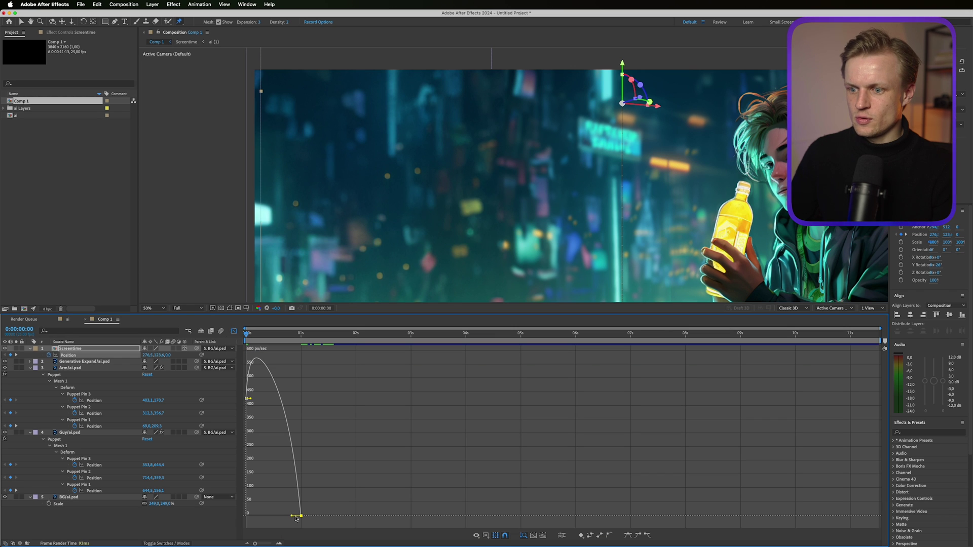
{"action": "left_click_drag", "start_coordinate": [293, 517], "coordinate": [273, 516]}
{"action": "left_click", "coordinate": [234, 330]}
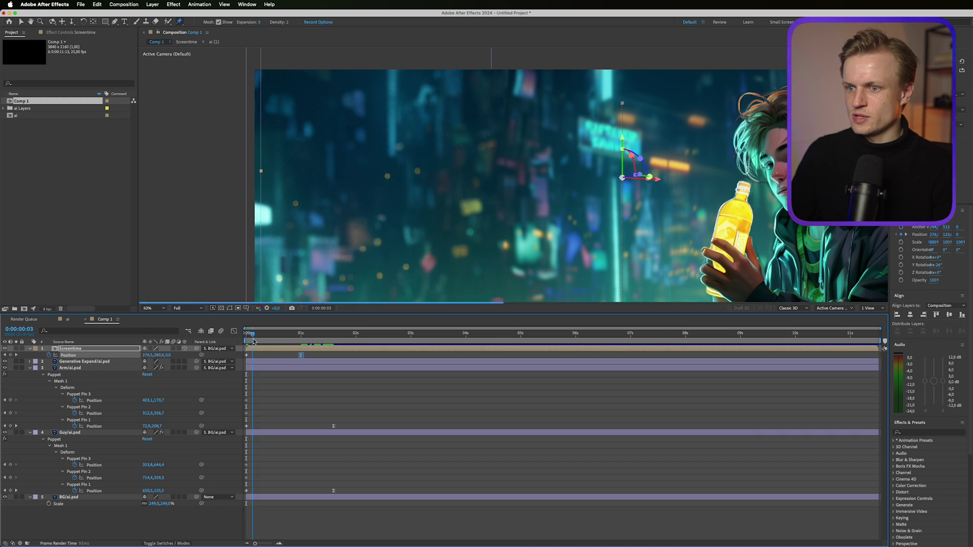
{"action": "key", "text": "space"}
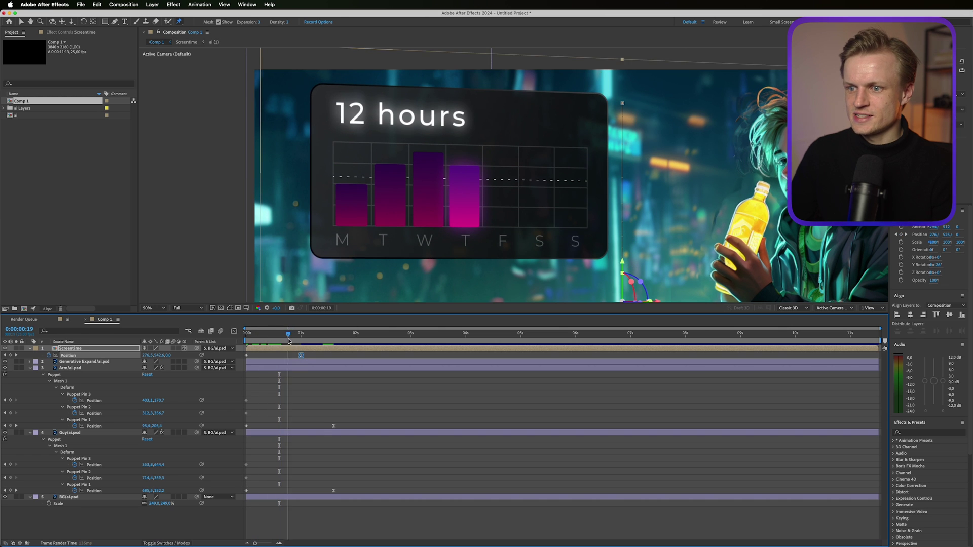
Open the Screentime precomp at frame 12 and zoom to 200% on the '12 hours' heading
{"action": "left_click", "coordinate": [272, 338]}
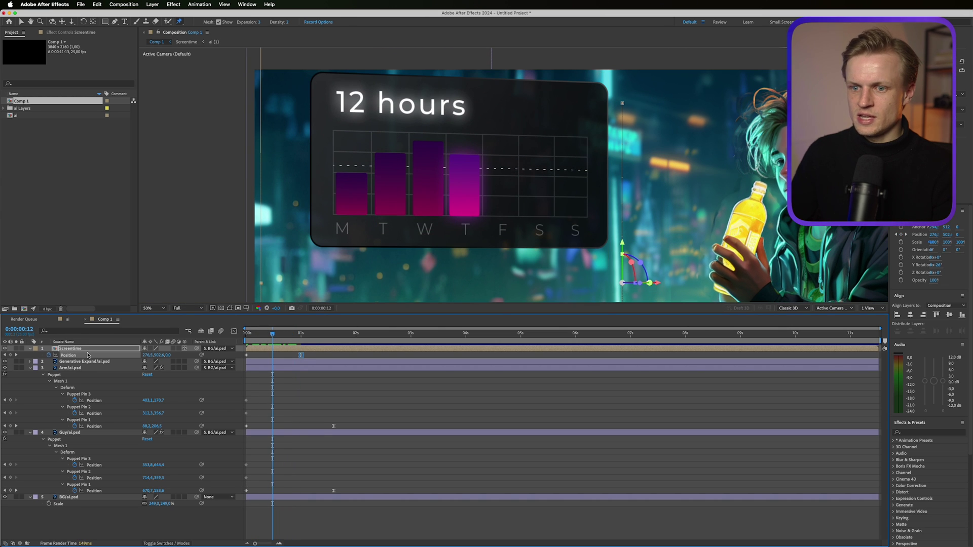
{"action": "double_click", "coordinate": [71, 348]}
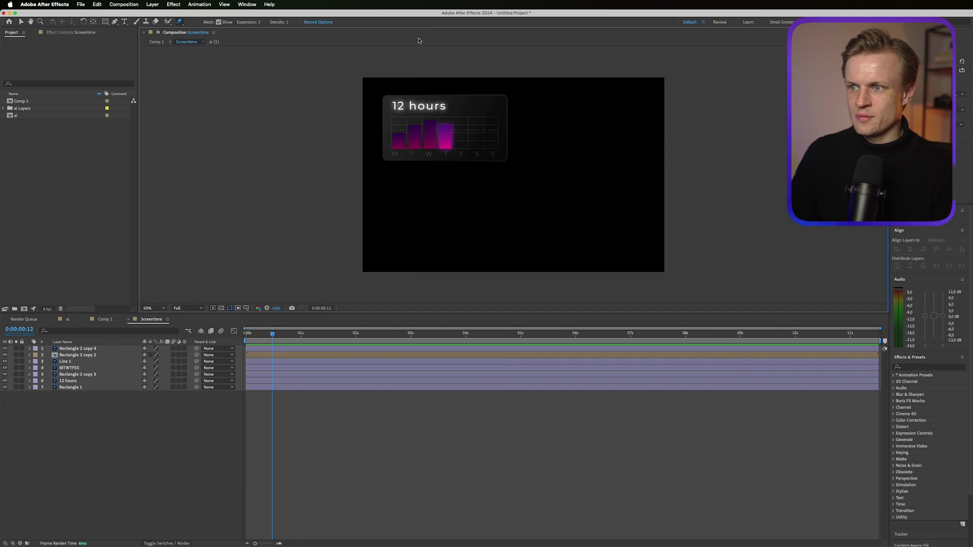
{"action": "key", "text": "period"}
{"action": "left_click_drag", "start_coordinate": [402, 249], "coordinate": [492, 348]}
{"action": "key", "text": "period"}
{"action": "left_click_drag", "start_coordinate": [424, 167], "coordinate": [423, 120]}
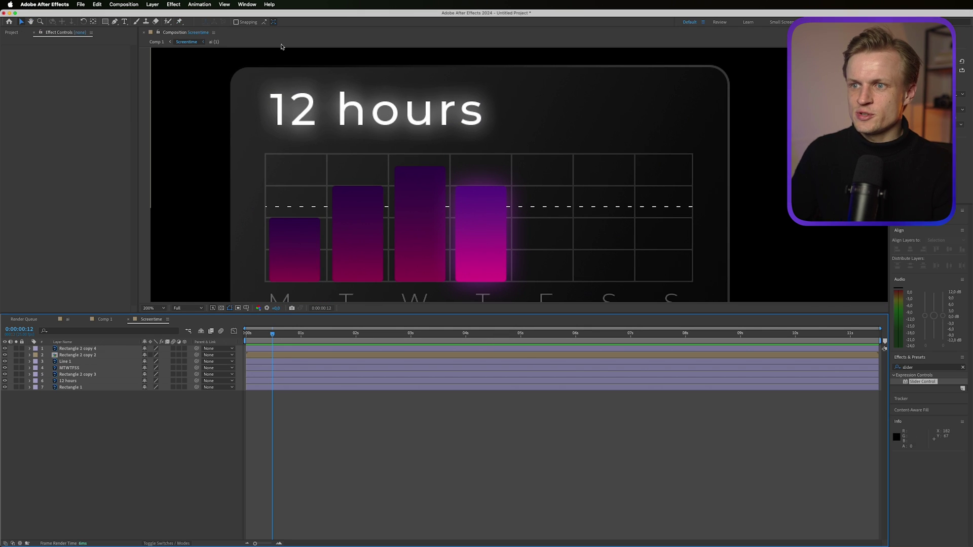
{"action": "key", "text": "h"}
{"action": "left_click_drag", "start_coordinate": [259, 120], "coordinate": [347, 161]}
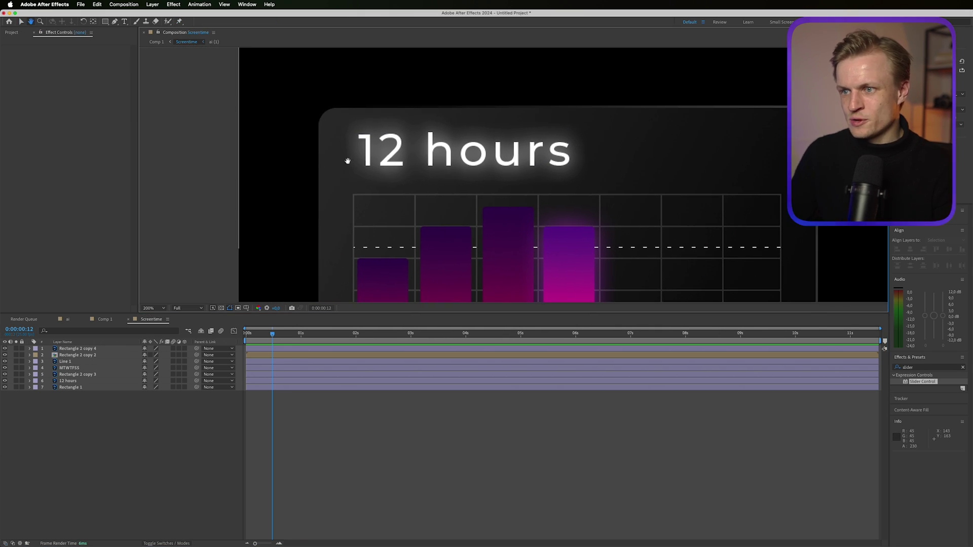
{"action": "key", "text": "v"}
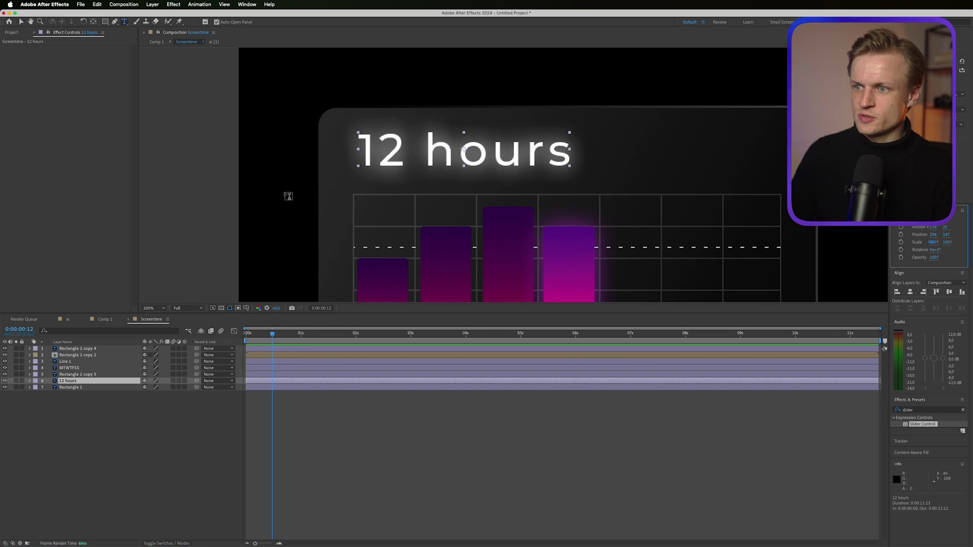
Add a text layer reading 'hours' below the 12 hours heading
{"action": "left_click", "coordinate": [385, 205]}
{"action": "type", "text": "hours"}
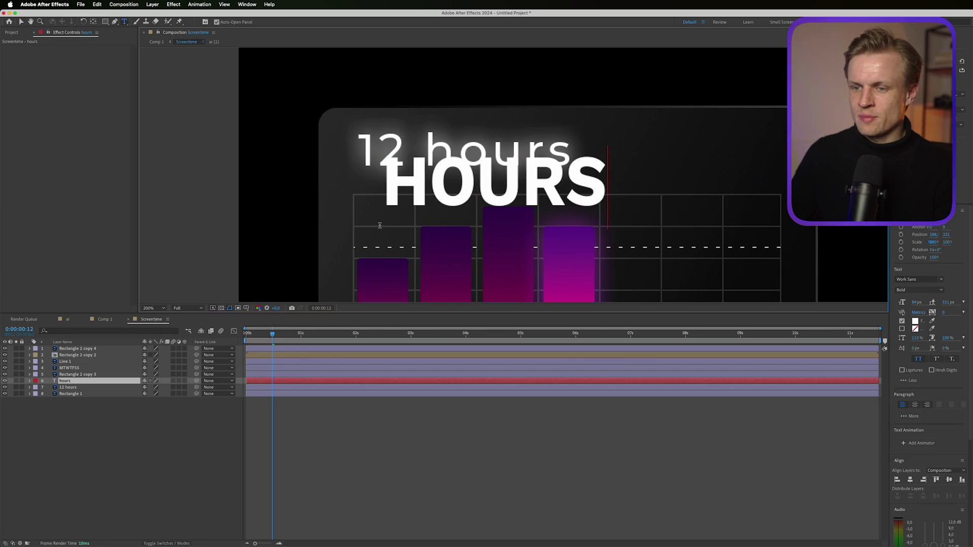
{"action": "left_click", "coordinate": [112, 422]}
Drive the layer's Source Text with an effect("Slider Control")("Slider") expression and apply Slider Control
{"action": "left_click", "coordinate": [29, 381]}
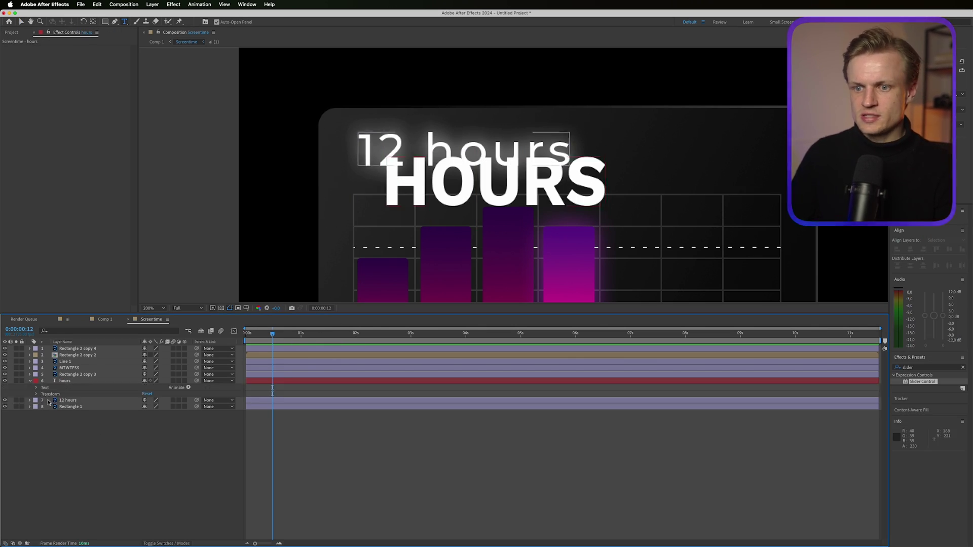
{"action": "left_click", "coordinate": [36, 387]}
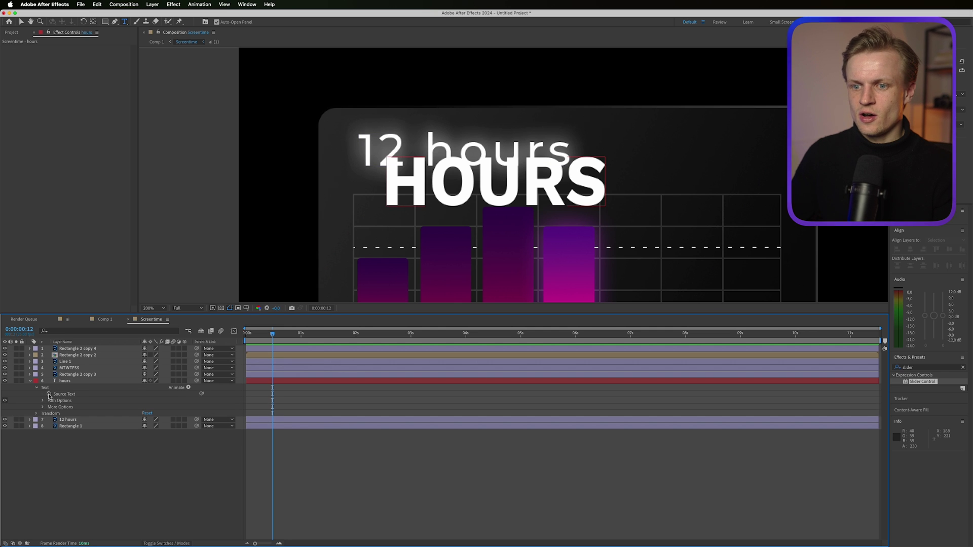
{"action": "left_click", "coordinate": [48, 395], "text": "alt"}
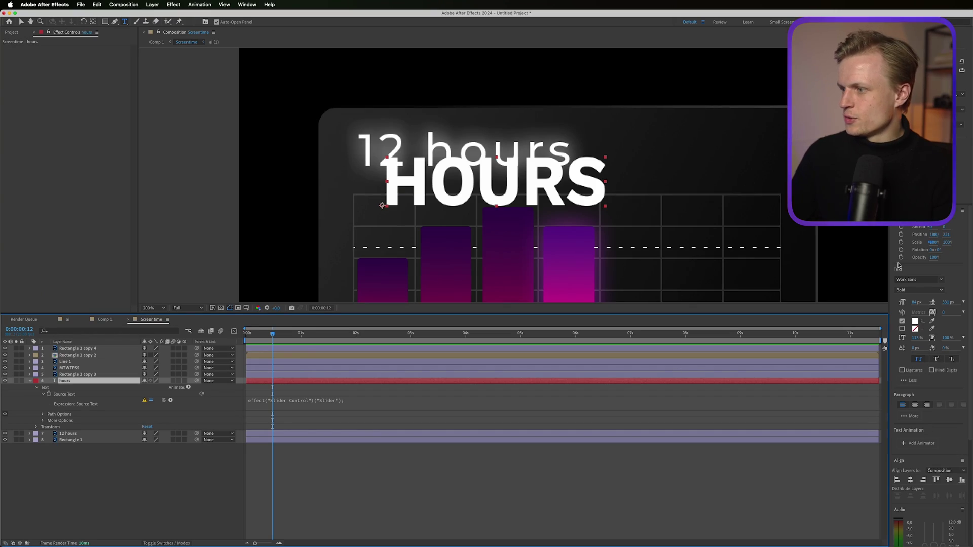
{"action": "scroll", "coordinate": [931, 443], "scroll_direction": "down", "scroll_amount": 5}
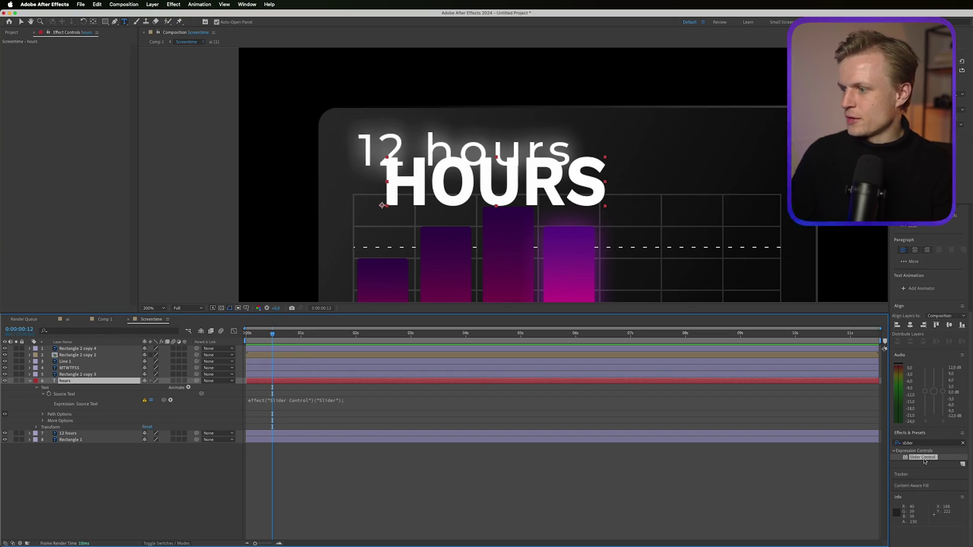
{"action": "double_click", "coordinate": [922, 457]}
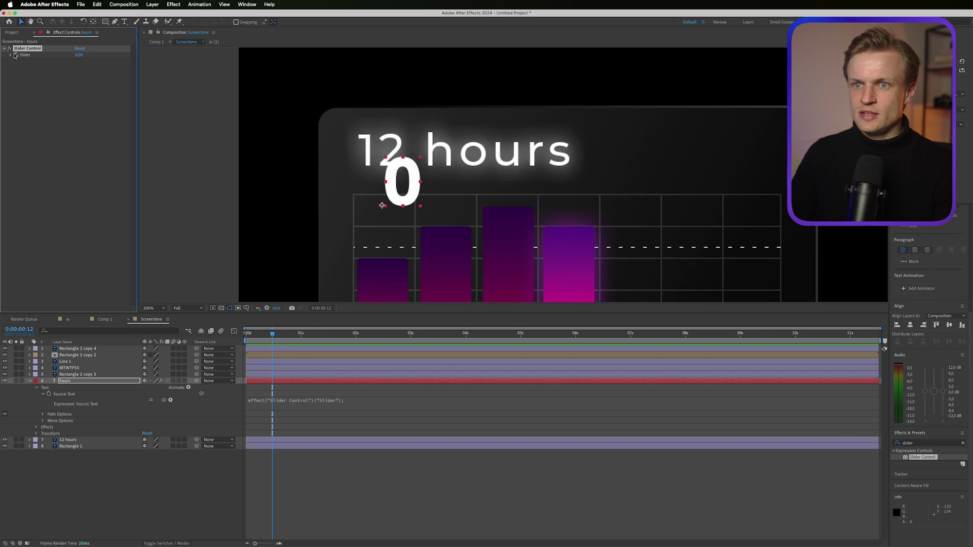
Restyle the number in Montserrat Medium at 42 px and position it over the 12
{"action": "mouse_move", "coordinate": [79, 59]}
{"action": "left_mouse_down"}
{"action": "mouse_move", "coordinate": [102, 59]}
{"action": "mouse_move", "coordinate": [83, 64]}
{"action": "left_mouse_up"}
{"action": "left_click", "coordinate": [908, 280]}
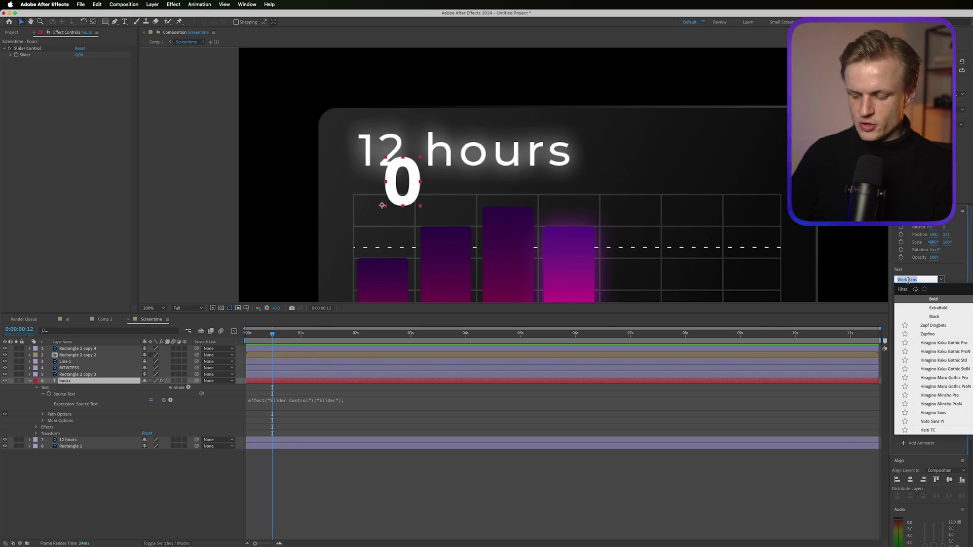
{"action": "type", "text": "mont"}
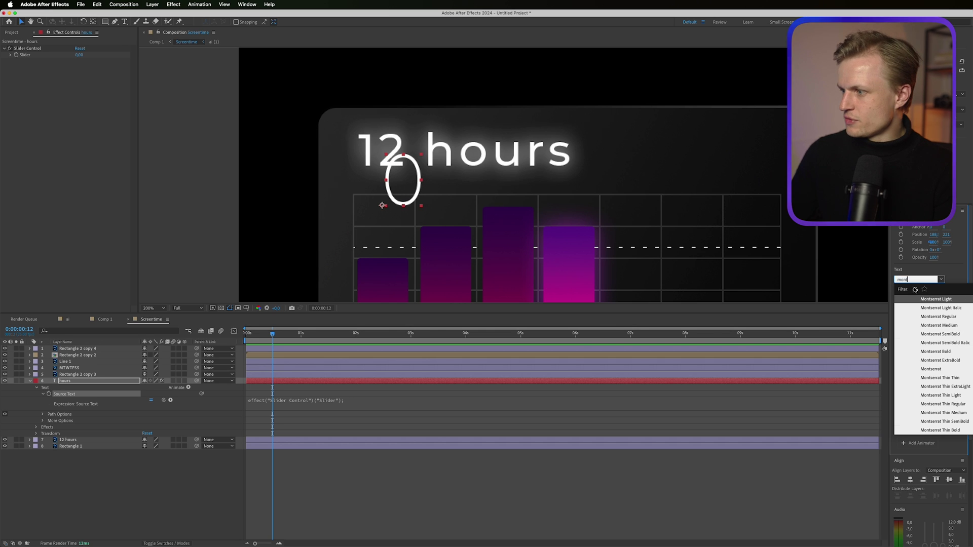
{"action": "left_click", "coordinate": [951, 328]}
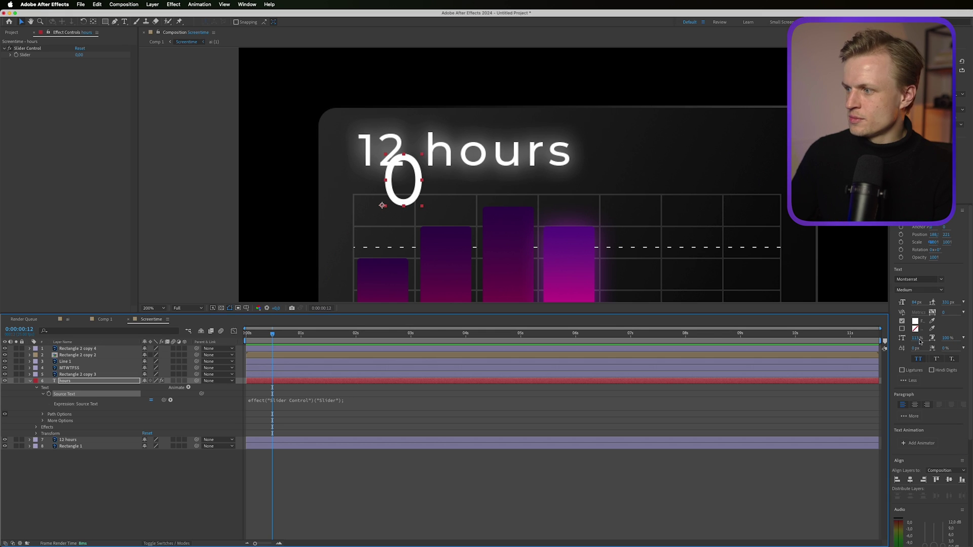
{"action": "left_click_drag", "start_coordinate": [917, 302], "coordinate": [898, 303]}
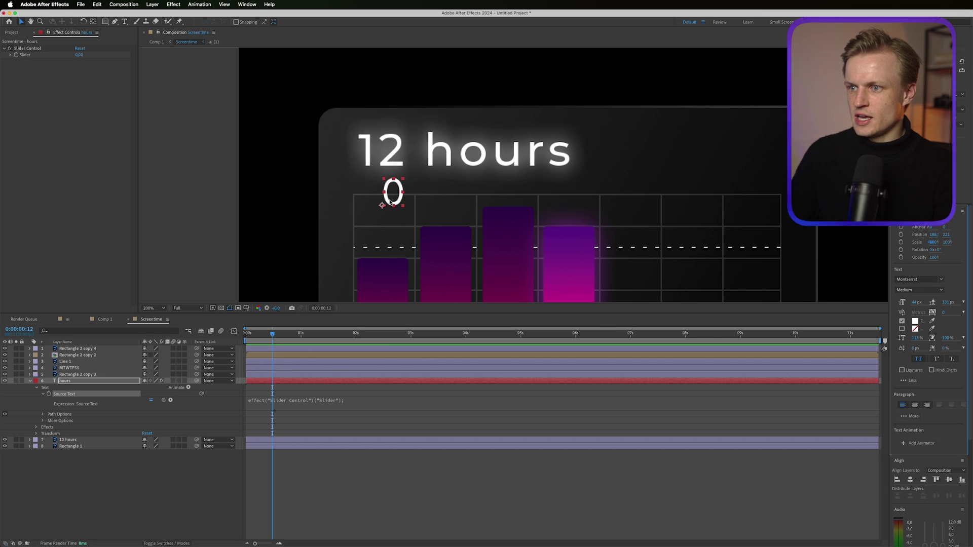
{"action": "left_click_drag", "start_coordinate": [381, 206], "coordinate": [367, 137]}
{"action": "left_click_drag", "start_coordinate": [383, 167], "coordinate": [384, 165]}
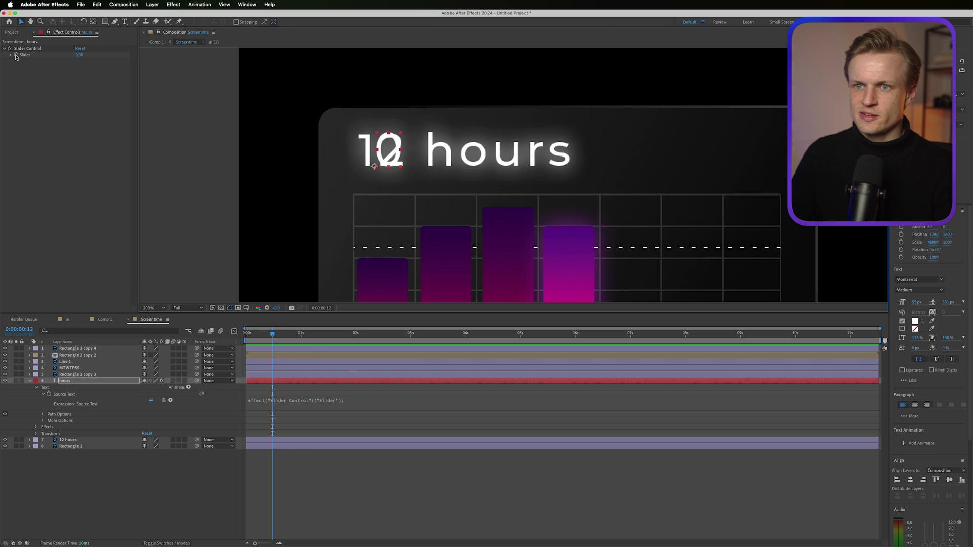
Keyframe the Slider at 6 near the start and 12 about a second later
{"action": "left_click", "coordinate": [261, 334]}
{"action": "left_click_drag", "start_coordinate": [245, 333], "coordinate": [252, 334]}
{"action": "left_click", "coordinate": [16, 54]}
{"action": "type", "text": "6"}
{"action": "key", "text": "Return"}
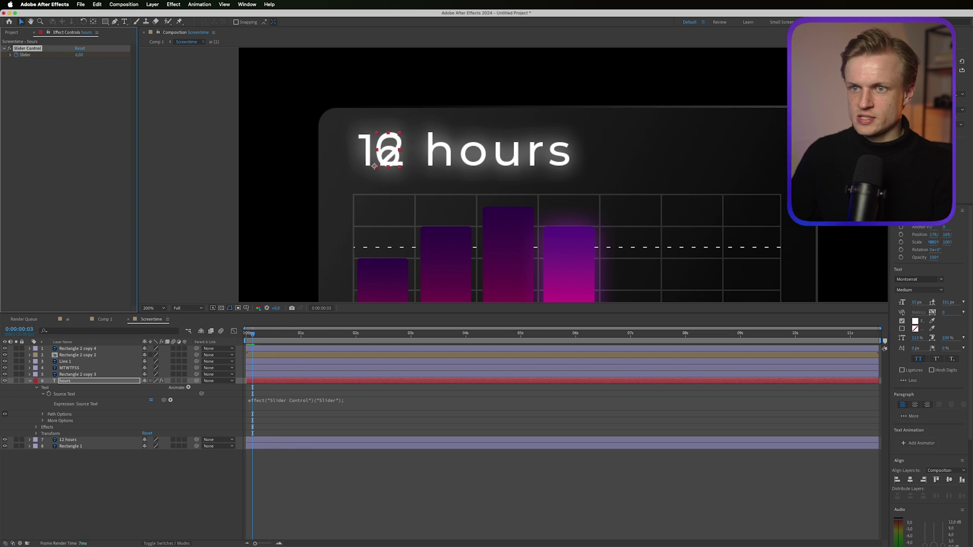
{"action": "left_click", "coordinate": [305, 335]}
{"action": "left_click_drag", "start_coordinate": [305, 339], "coordinate": [309, 337]}
{"action": "left_click", "coordinate": [79, 55]}
{"action": "type", "text": "12"}
{"action": "key", "text": "Return"}
{"action": "left_click", "coordinate": [270, 381]}
Apply Easy Ease to the 6-to-12 Slider keyframes and steepen the graph's start
{"action": "key", "text": "u"}
{"action": "right_click", "coordinate": [310, 440]}
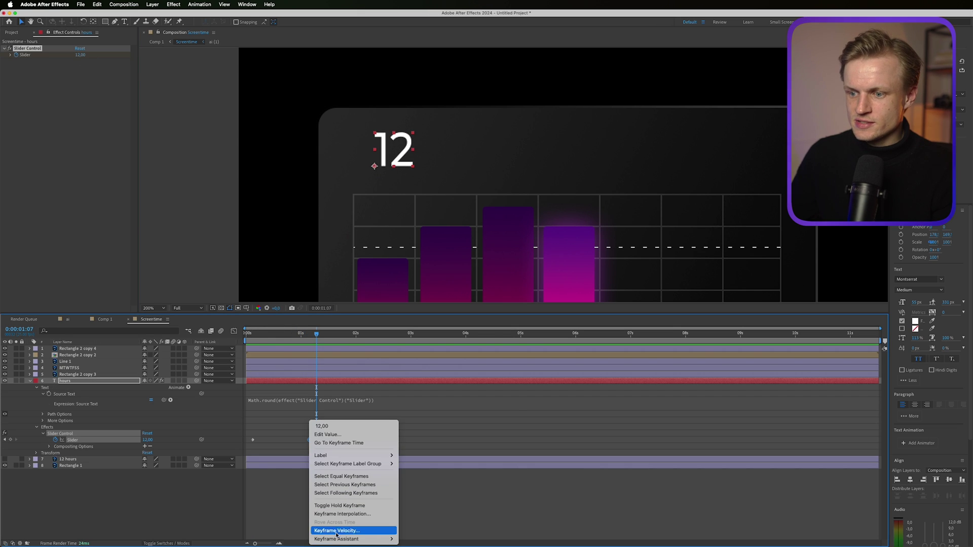
{"action": "mouse_move", "coordinate": [355, 539]}
{"action": "left_click", "coordinate": [460, 488]}
{"action": "left_click", "coordinate": [233, 331]}
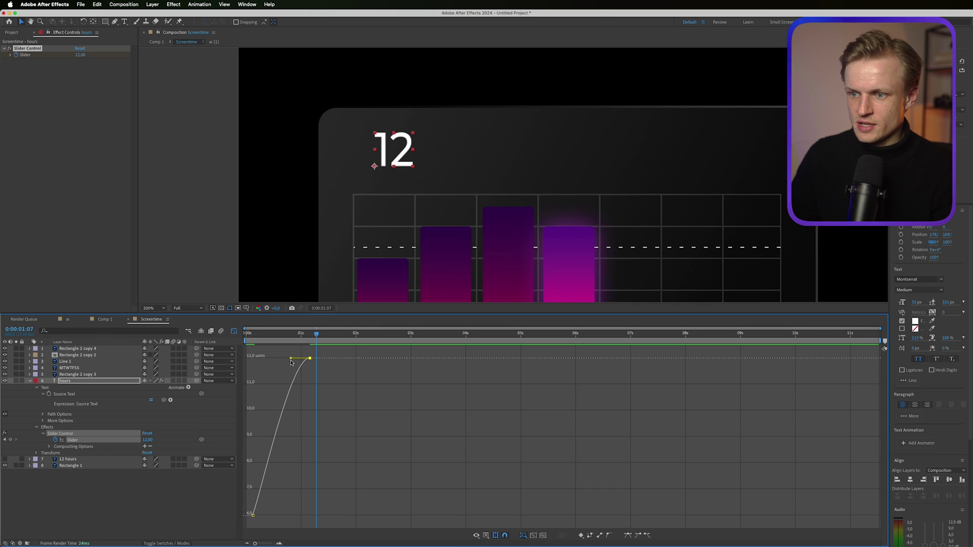
{"action": "left_click_drag", "start_coordinate": [292, 361], "coordinate": [255, 341]}
{"action": "key", "text": "space"}
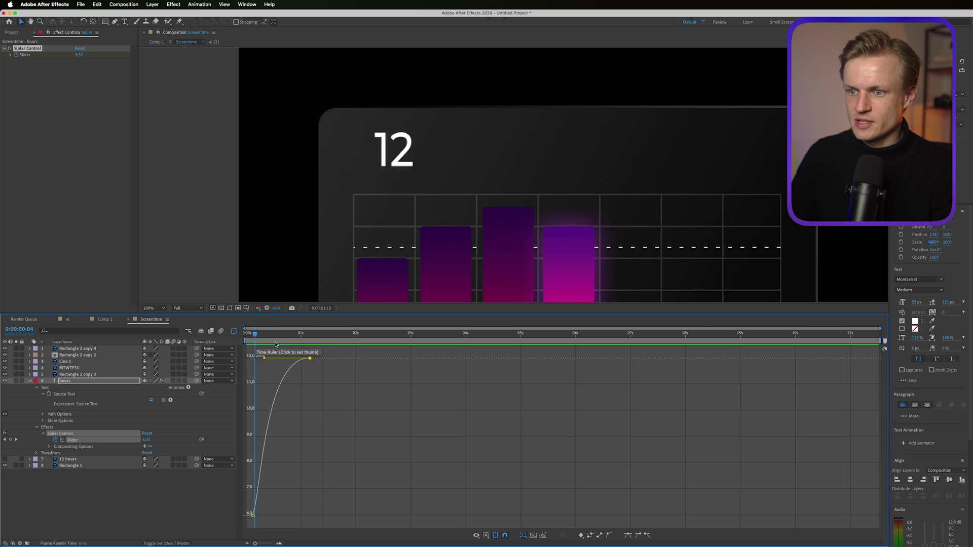
Give the hours number an enlarged white FFFFFF Outer Glow and unhide the 12 hours layer
{"action": "right_click", "coordinate": [98, 381]}
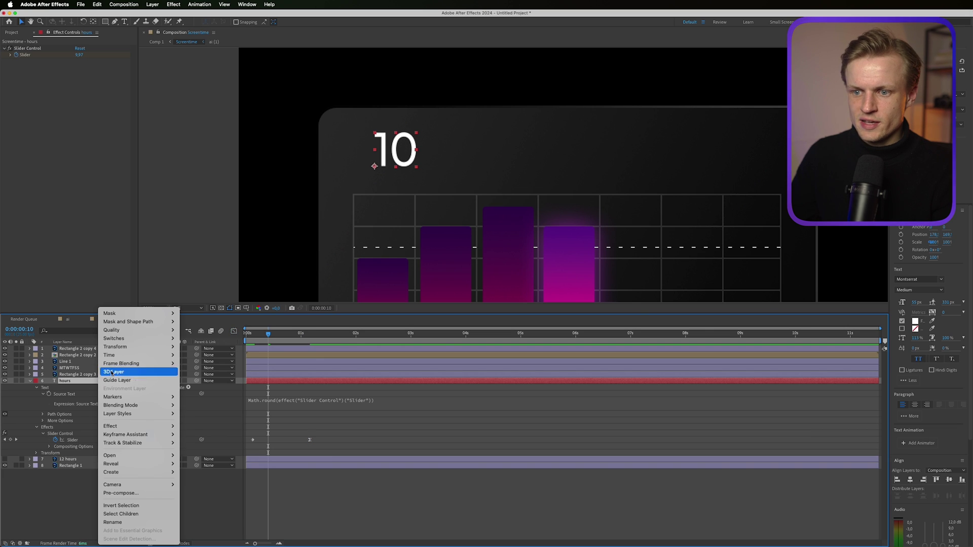
{"action": "mouse_move", "coordinate": [123, 414]}
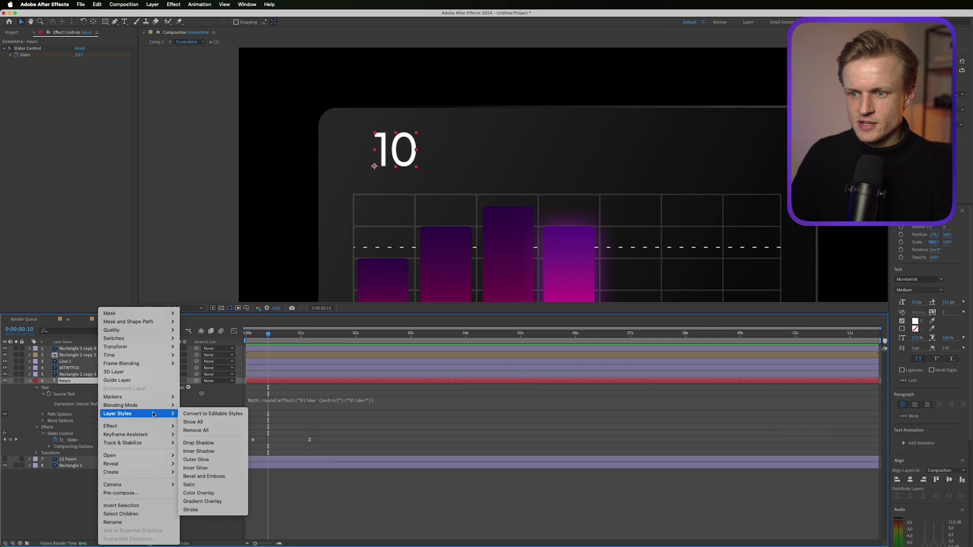
{"action": "left_click", "coordinate": [202, 460]}
{"action": "left_click", "coordinate": [44, 473]}
{"action": "scroll", "coordinate": [101, 477], "scroll_direction": "down", "scroll_amount": 2}
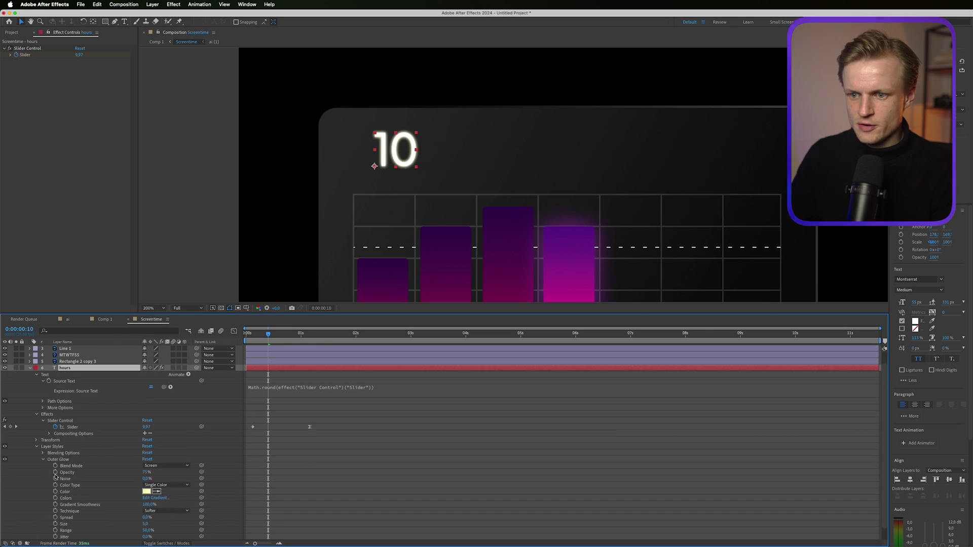
{"action": "left_click_drag", "start_coordinate": [146, 511], "coordinate": [102, 511]}
{"action": "left_click", "coordinate": [5, 530]}
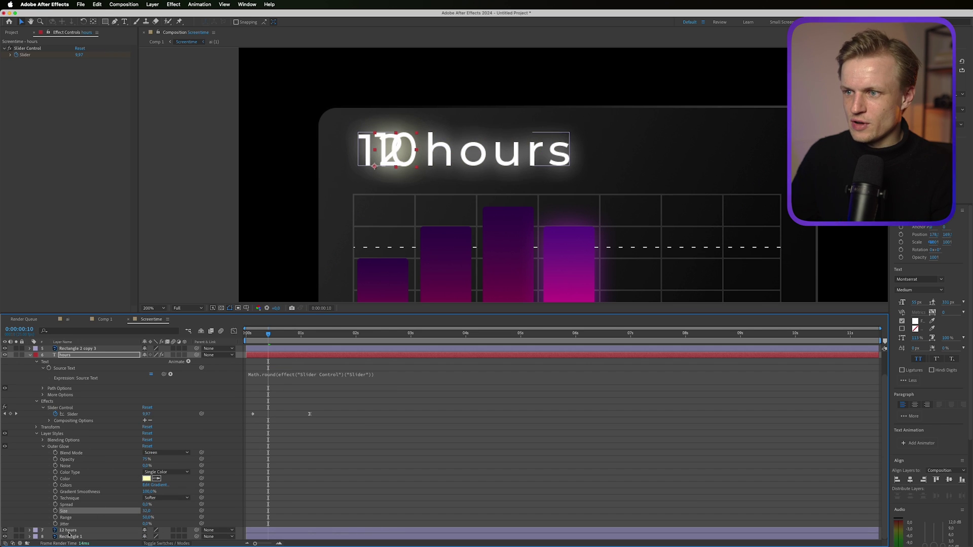
{"action": "left_click", "coordinate": [146, 478]}
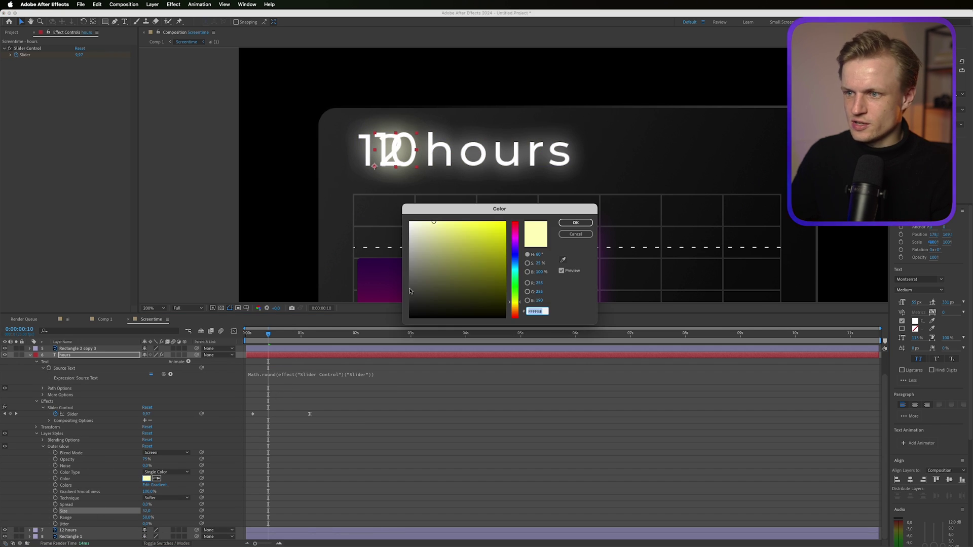
{"action": "type", "text": "FFFFFF"}
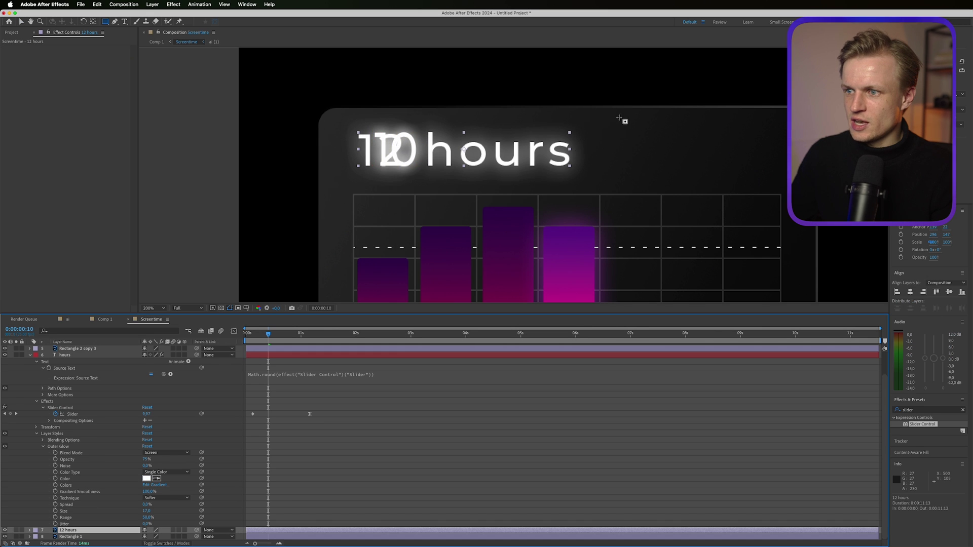
Mask the 12 out of the 12 hours layer and lower the glow opacity to 44%
{"action": "left_click_drag", "start_coordinate": [621, 116], "coordinate": [423, 185]}
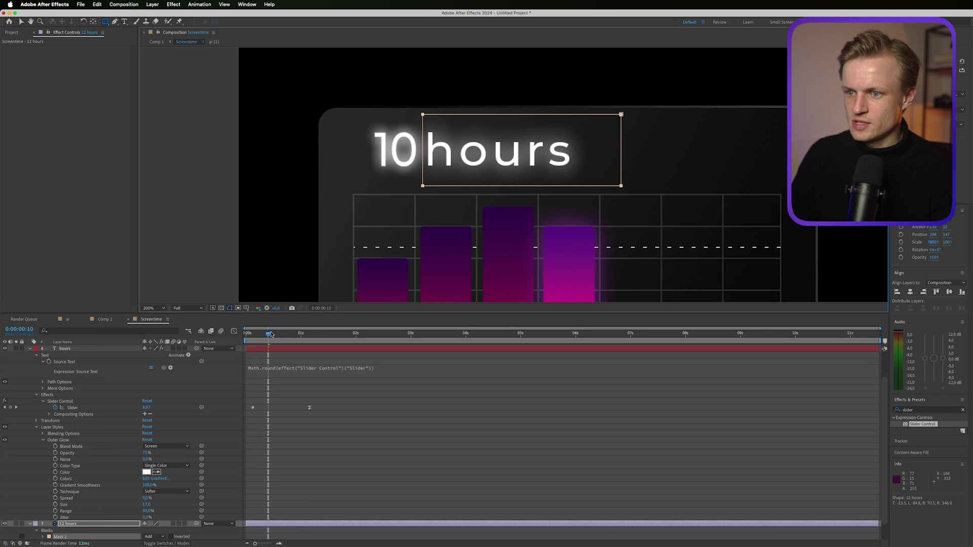
{"action": "left_click_drag", "start_coordinate": [268, 342], "coordinate": [254, 341]}
{"action": "key", "text": "space"}
{"action": "left_click", "coordinate": [370, 388]}
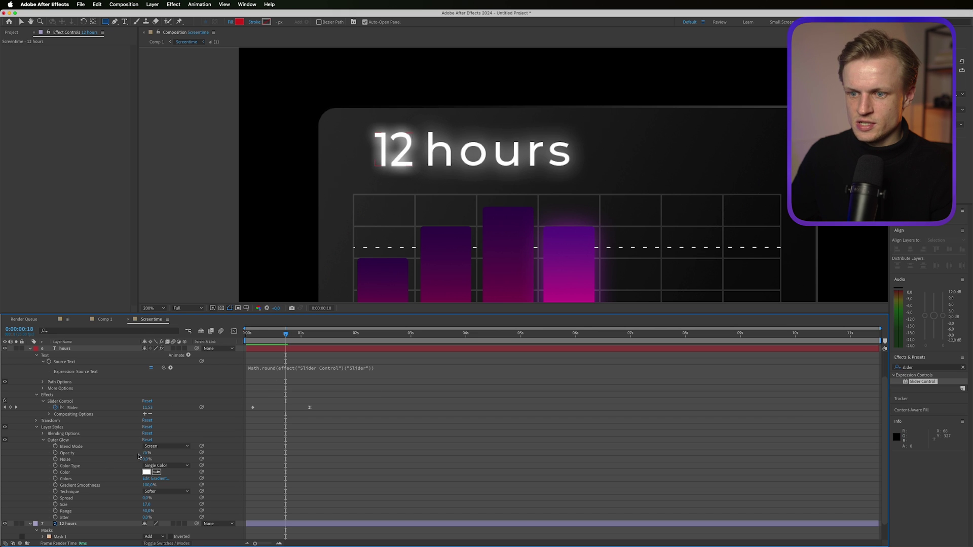
{"action": "left_click_drag", "start_coordinate": [137, 454], "coordinate": [4, 454]}
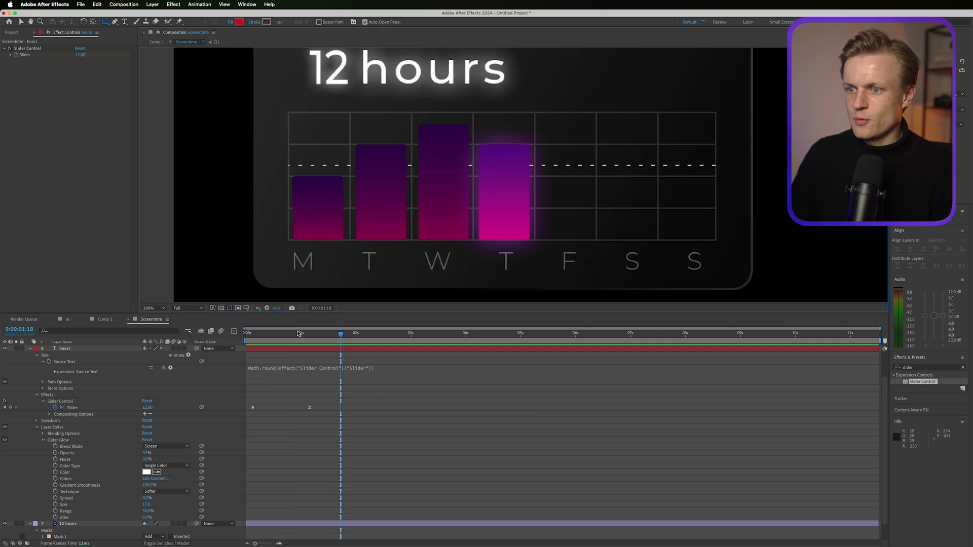
{"action": "mouse_move", "coordinate": [283, 343]}
{"action": "left_mouse_down"}
{"action": "mouse_move", "coordinate": [261, 343]}
{"action": "mouse_move", "coordinate": [305, 343]}
{"action": "left_mouse_up"}
{"action": "key", "text": "h"}
{"action": "left_click_drag", "start_coordinate": [551, 218], "coordinate": [453, 180]}
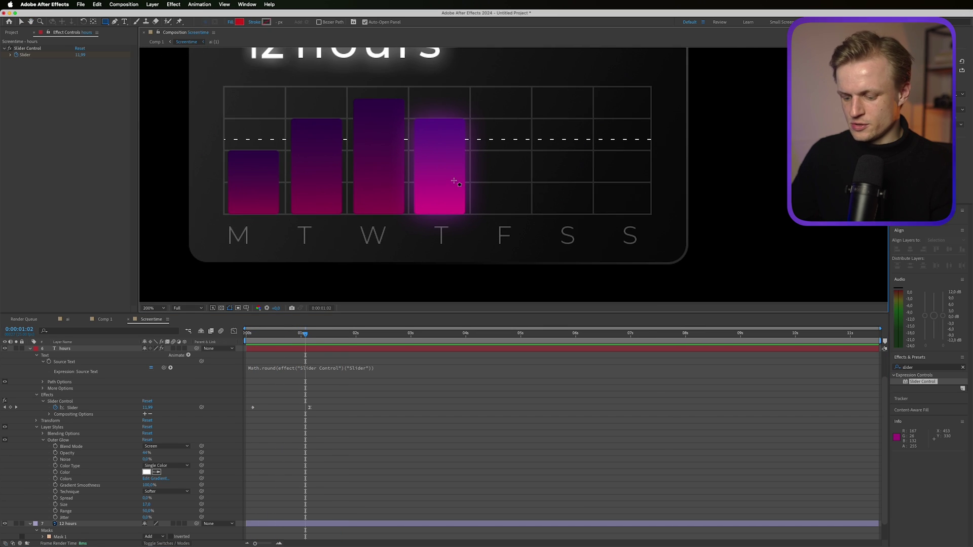
Duplicate the Thursday bar and set the copy as its track matte
{"action": "key", "text": "v"}
{"action": "left_click", "coordinate": [431, 179]}
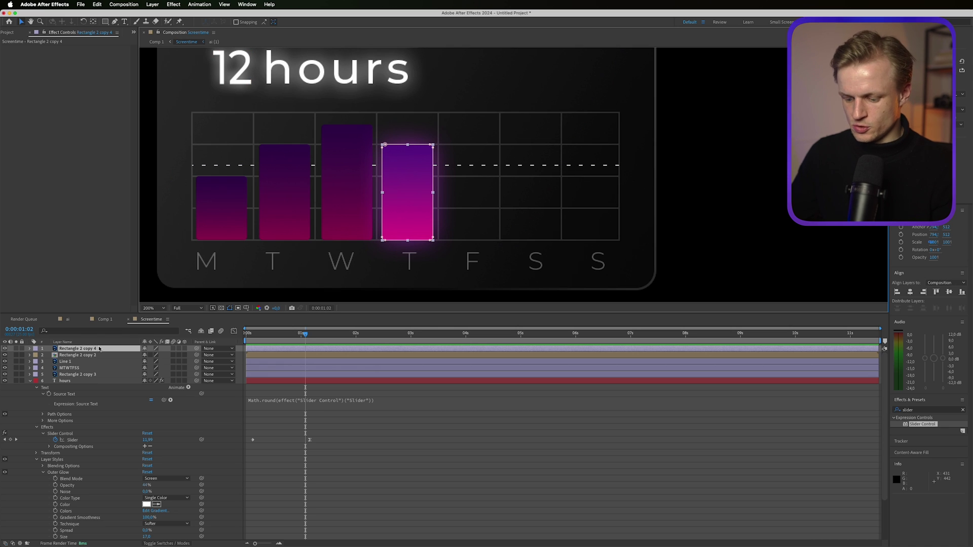
{"action": "key", "text": "super+d"}
{"action": "left_click", "coordinate": [164, 544]}
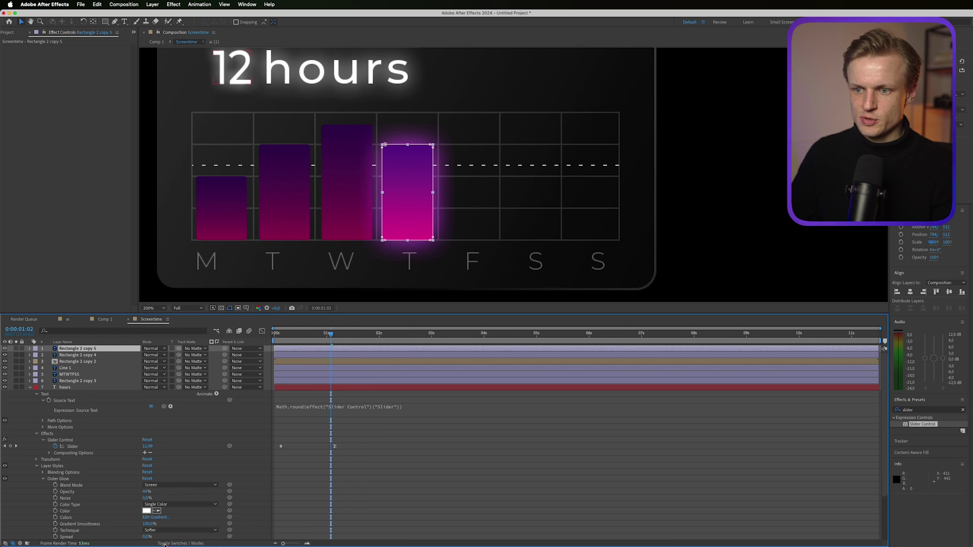
{"action": "left_click", "coordinate": [195, 355]}
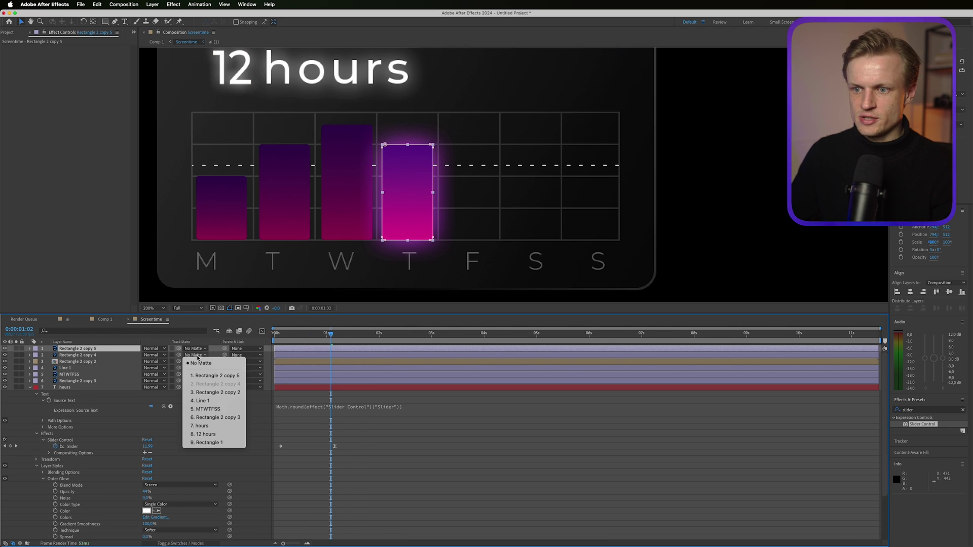
{"action": "left_click", "coordinate": [215, 376]}
Keyframe the bar's Position so it starts below the grid at an earlier frame
{"action": "left_click", "coordinate": [104, 355]}
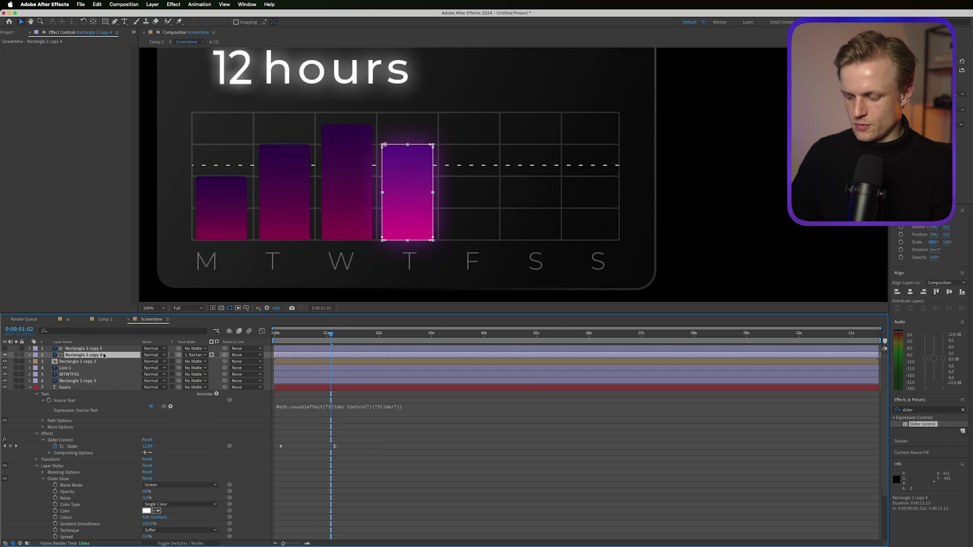
{"action": "key", "text": "p"}
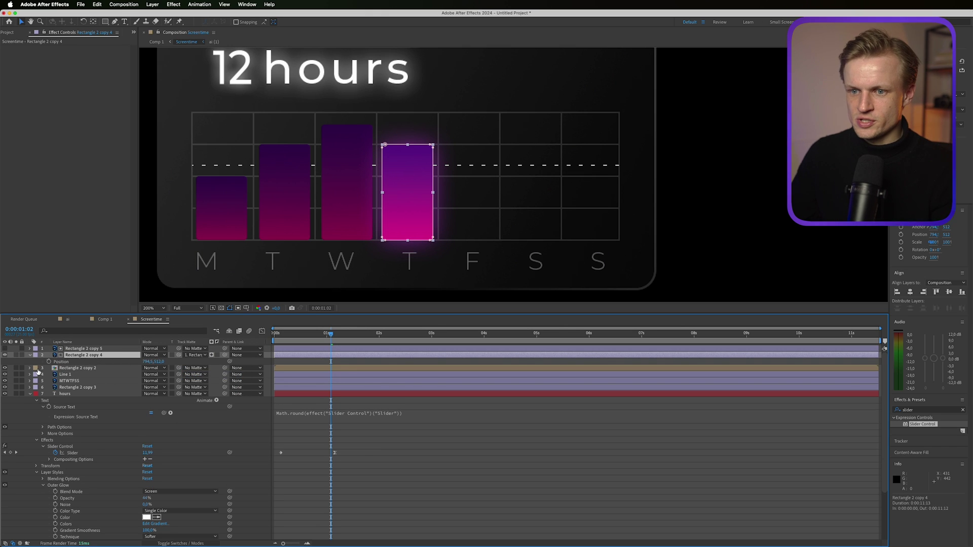
{"action": "left_click", "coordinate": [49, 361]}
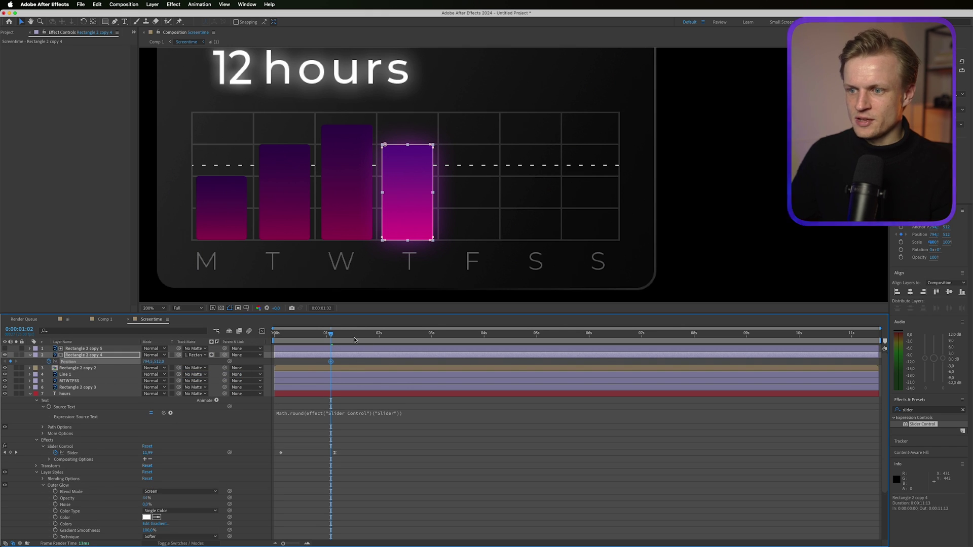
{"action": "left_click_drag", "start_coordinate": [353, 339], "coordinate": [285, 335]}
{"action": "left_click_drag", "start_coordinate": [155, 363], "coordinate": [209, 361]}
Apply Easy Ease to the Thursday bar's Position keyframes and preview the rise
{"action": "left_click", "coordinate": [330, 362]}
{"action": "right_click", "coordinate": [331, 362]}
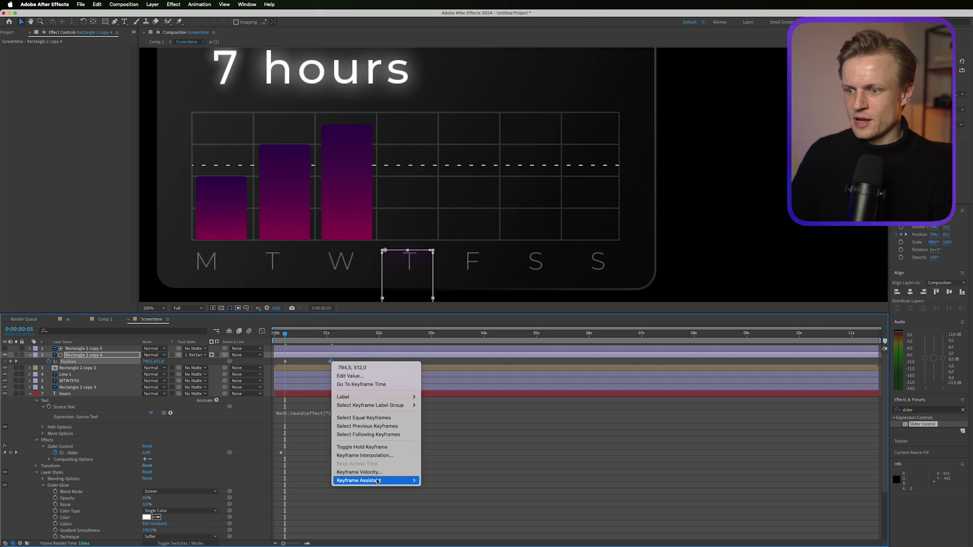
{"action": "mouse_move", "coordinate": [375, 481]}
{"action": "left_click", "coordinate": [441, 489]}
{"action": "key", "text": "space"}
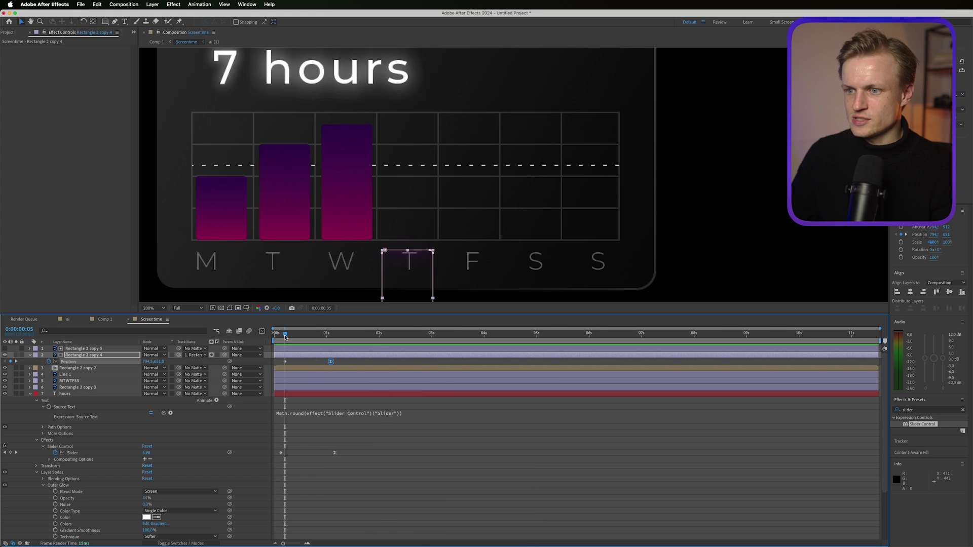
{"action": "key", "text": "space"}
Reshape the bar's speed graph so it launches fast and settles slowly
{"action": "key", "text": "shift+F3"}
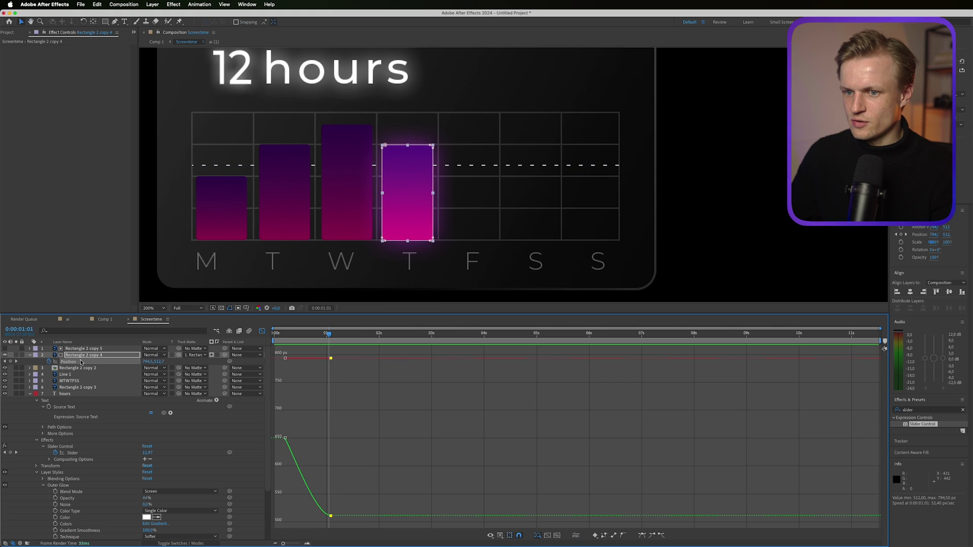
{"action": "left_click", "coordinate": [81, 362]}
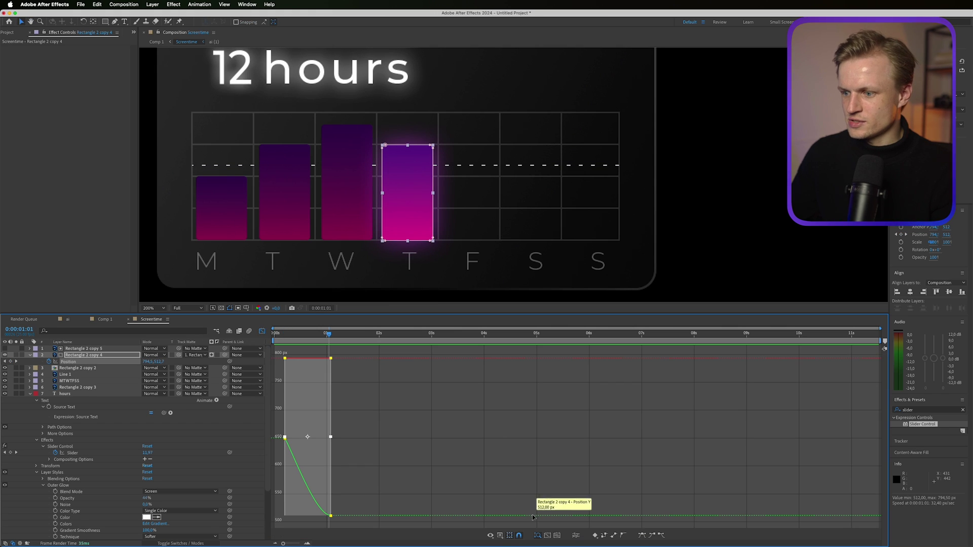
{"action": "left_click", "coordinate": [501, 536]}
{"action": "left_click", "coordinate": [517, 472]}
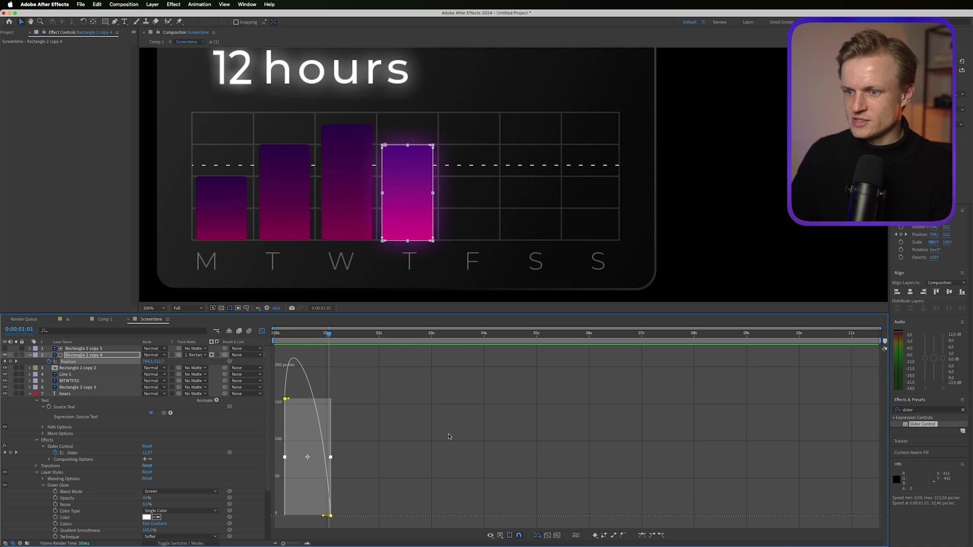
{"action": "left_click", "coordinate": [415, 427]}
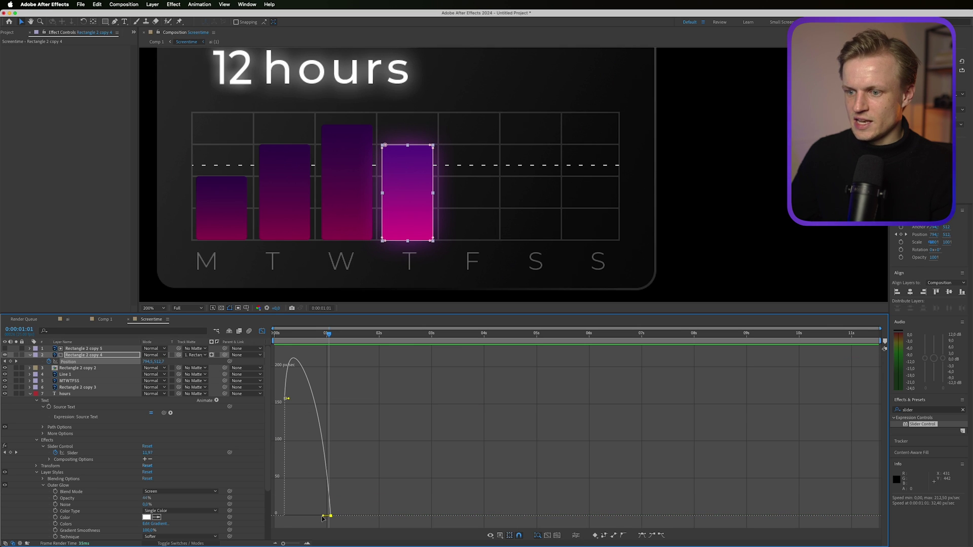
{"action": "left_click_drag", "start_coordinate": [322, 517], "coordinate": [308, 516]}
{"action": "key", "text": "space"}
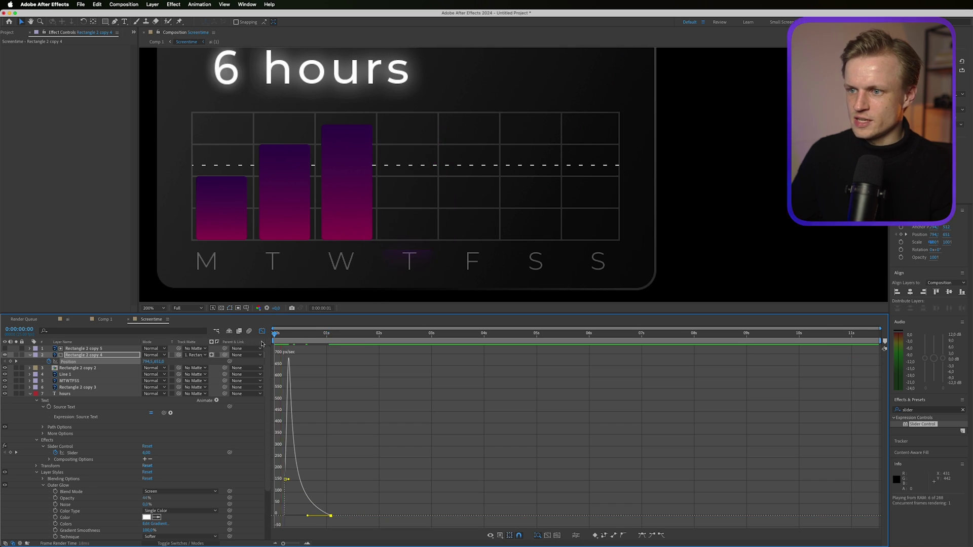